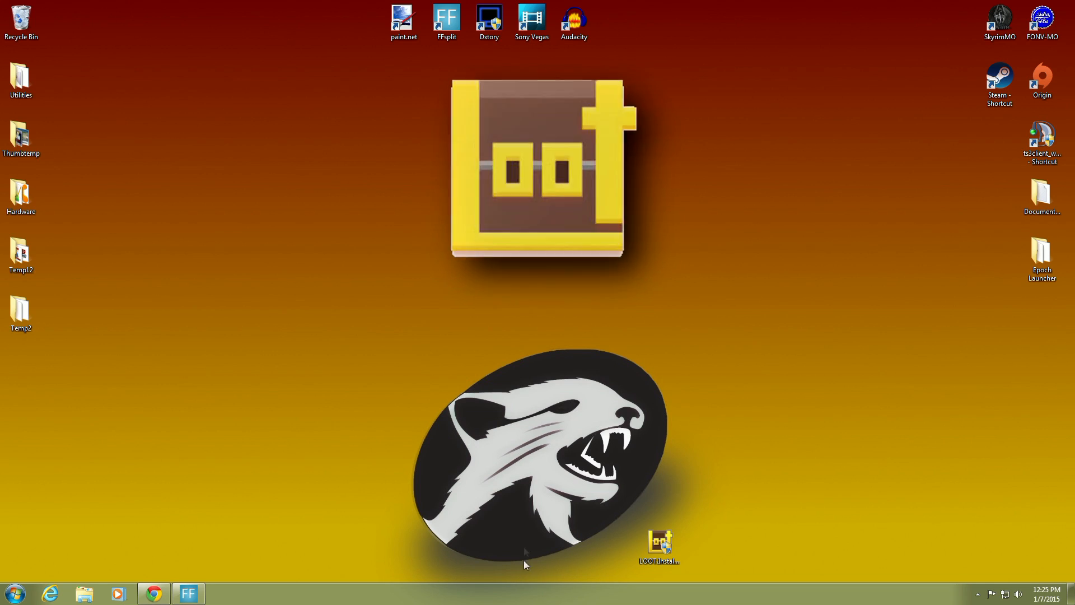
Step: In Chrome, open the stable LOOT release page from the LOOT home page and view its download files, then minimize the browser
click(155, 596)
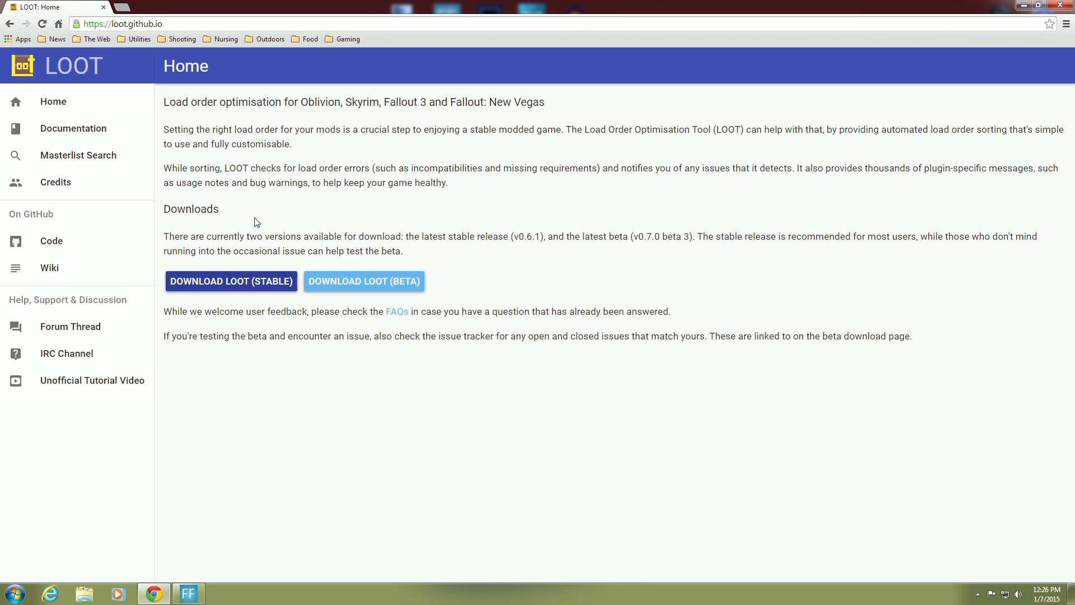
click(222, 281)
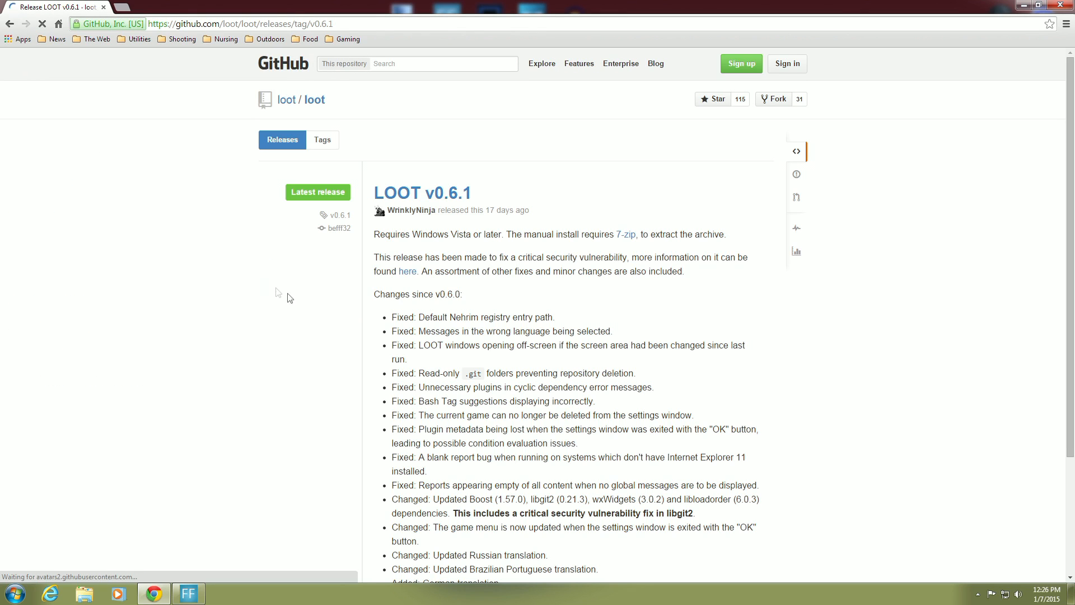
scroll(355, 300, down, 3)
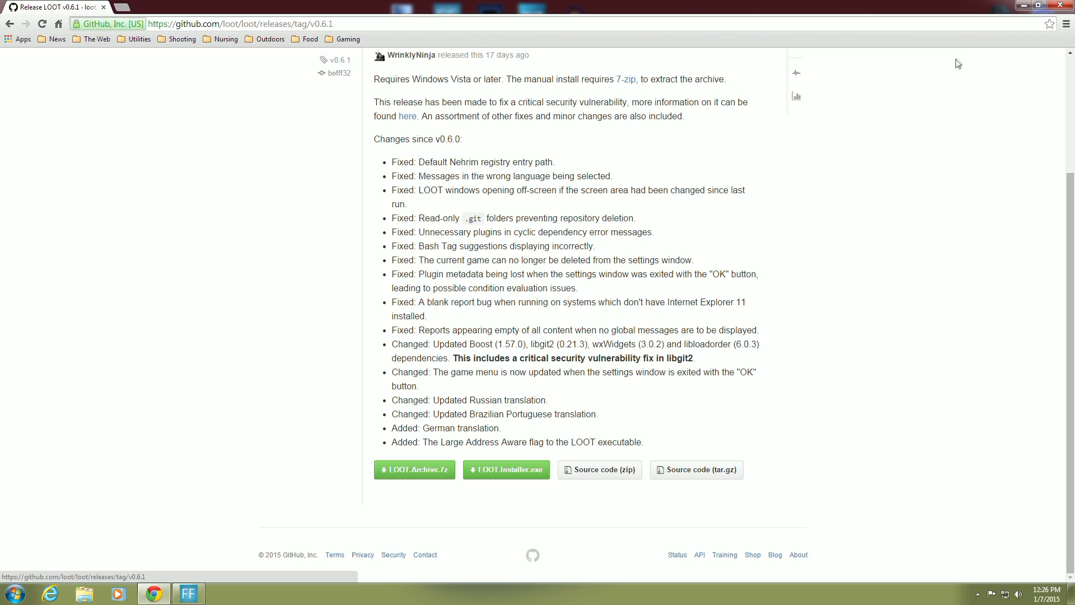
click(1024, 7)
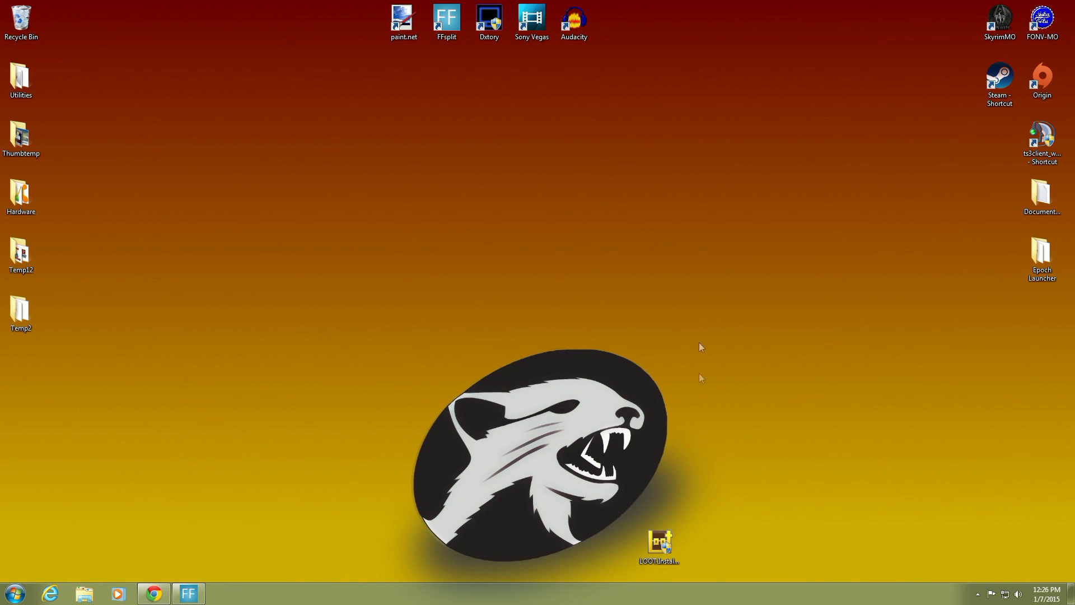
Step: Move the LOOT installer to the middle of the desktop and run it in English up to the install location choice
drag(708, 427, 541, 307)
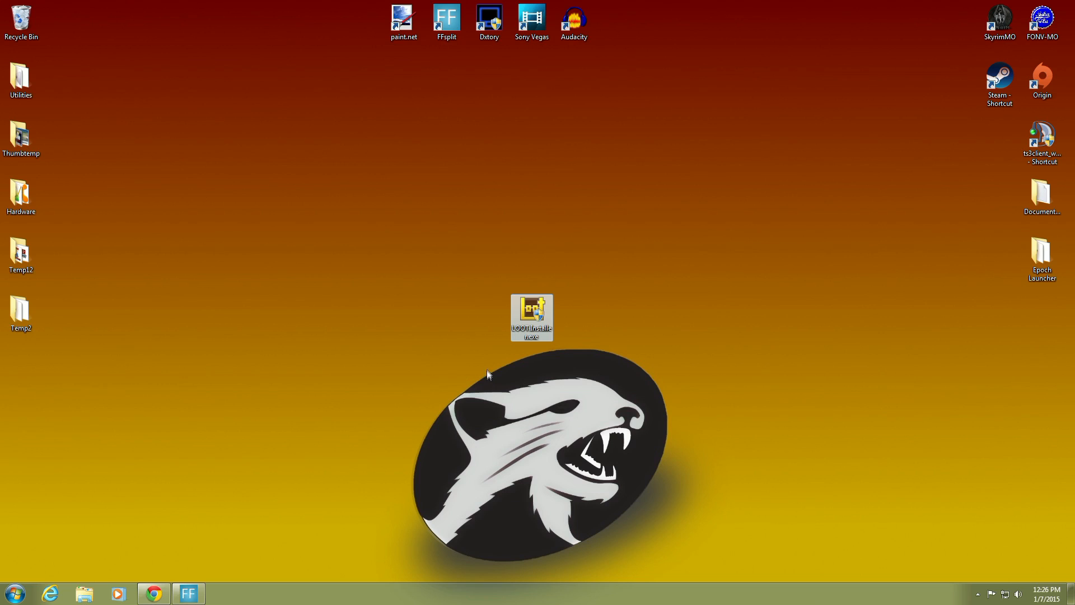
double_click(537, 311)
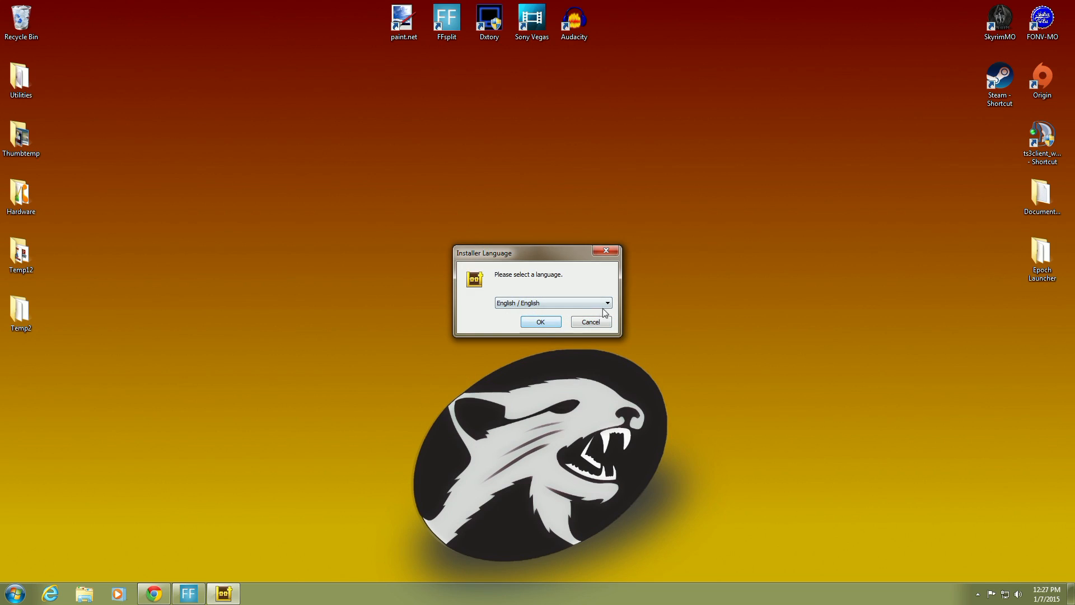
click(606, 304)
click(607, 304)
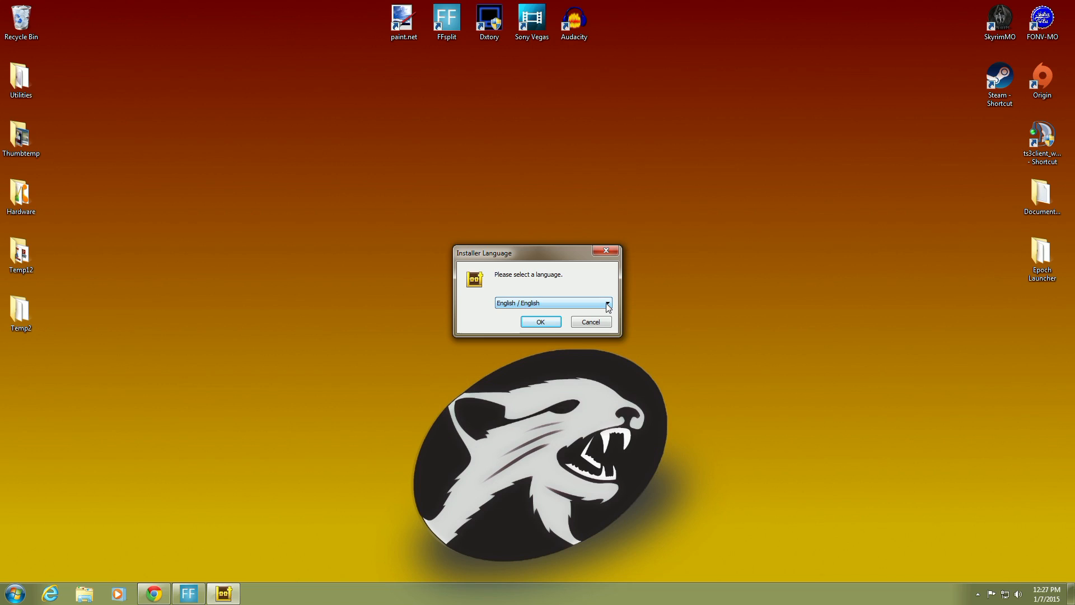
click(532, 323)
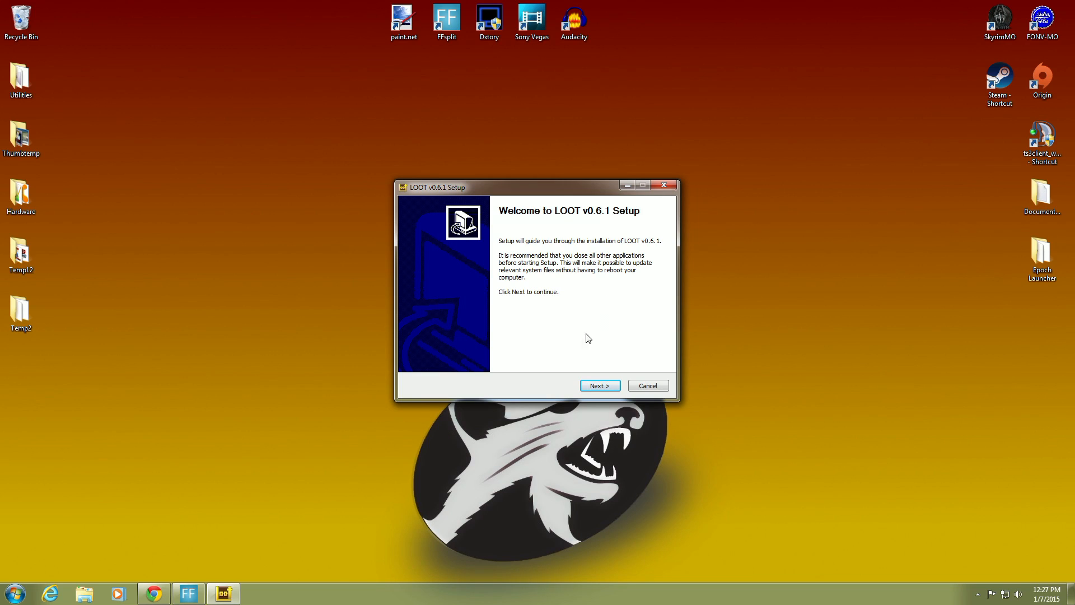
click(600, 385)
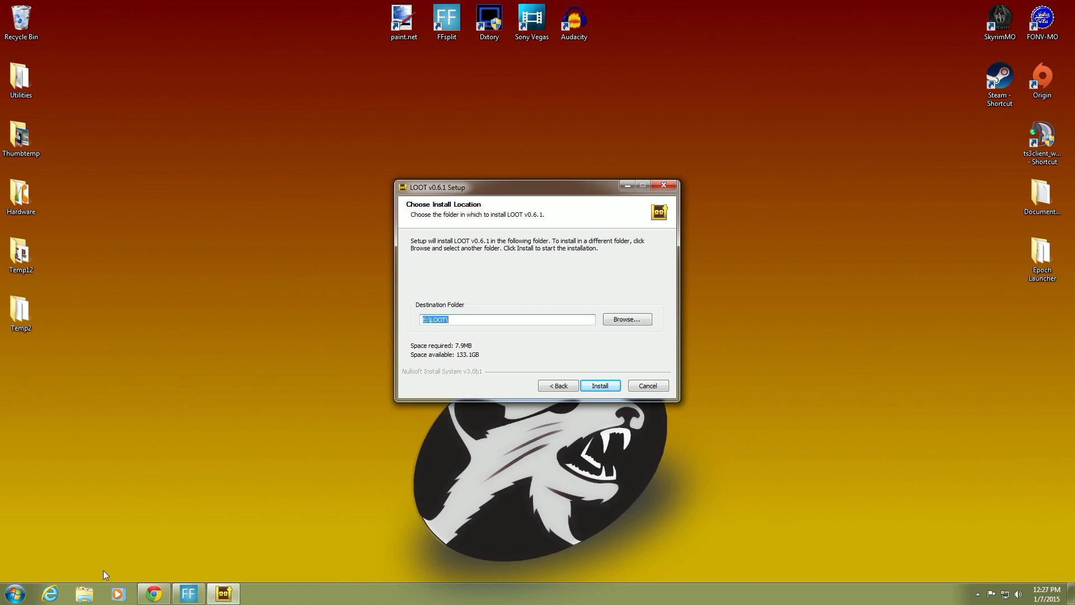
Step: Check the game folders under Steam\SteamApps\common on drive E: in Windows Explorer and close the window
click(84, 594)
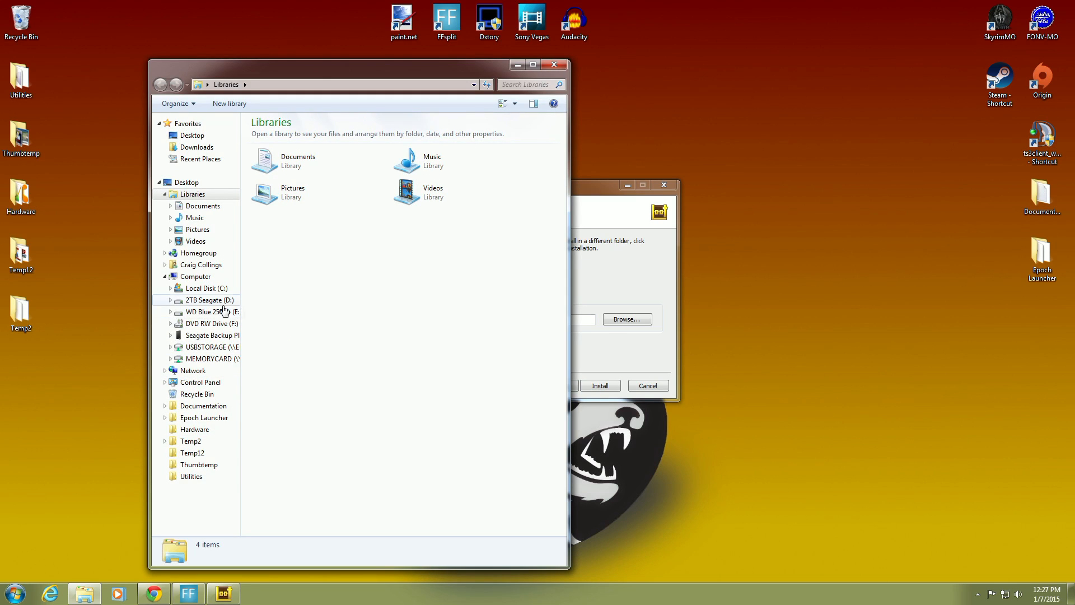
click(220, 312)
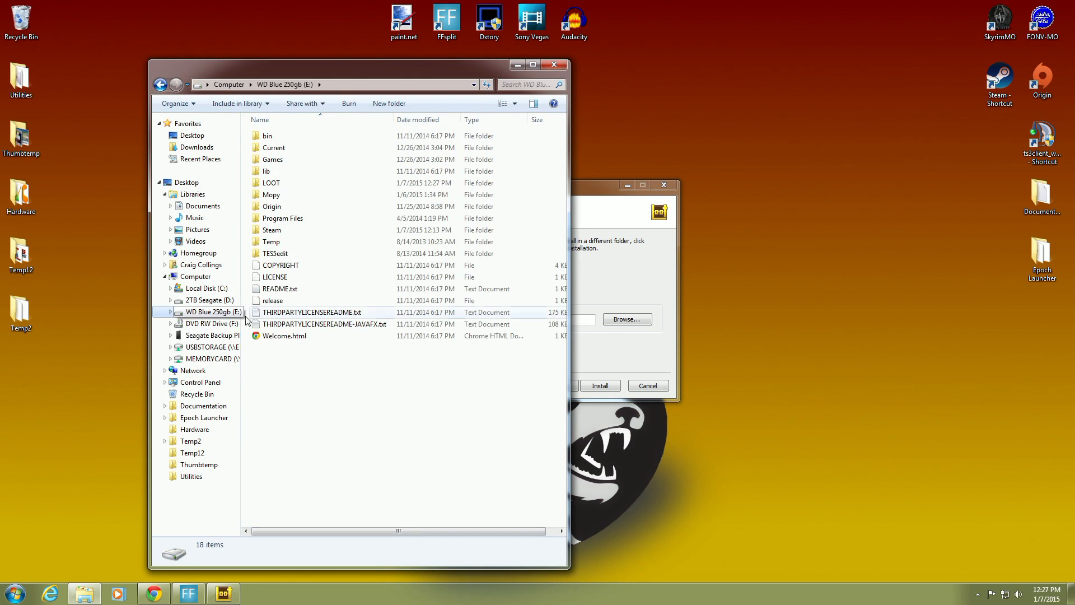
double_click(331, 236)
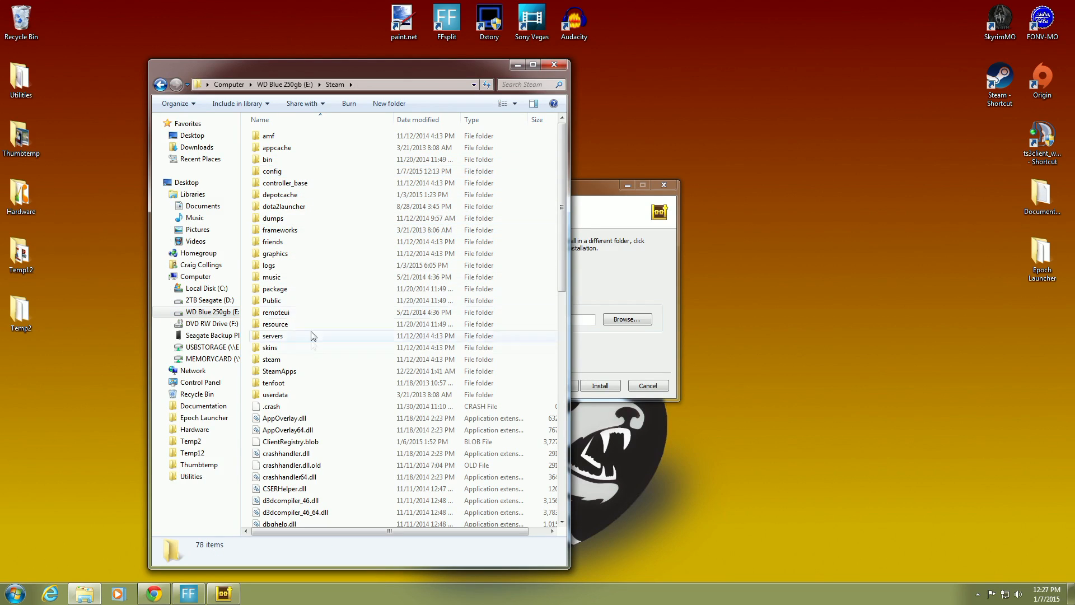
double_click(311, 372)
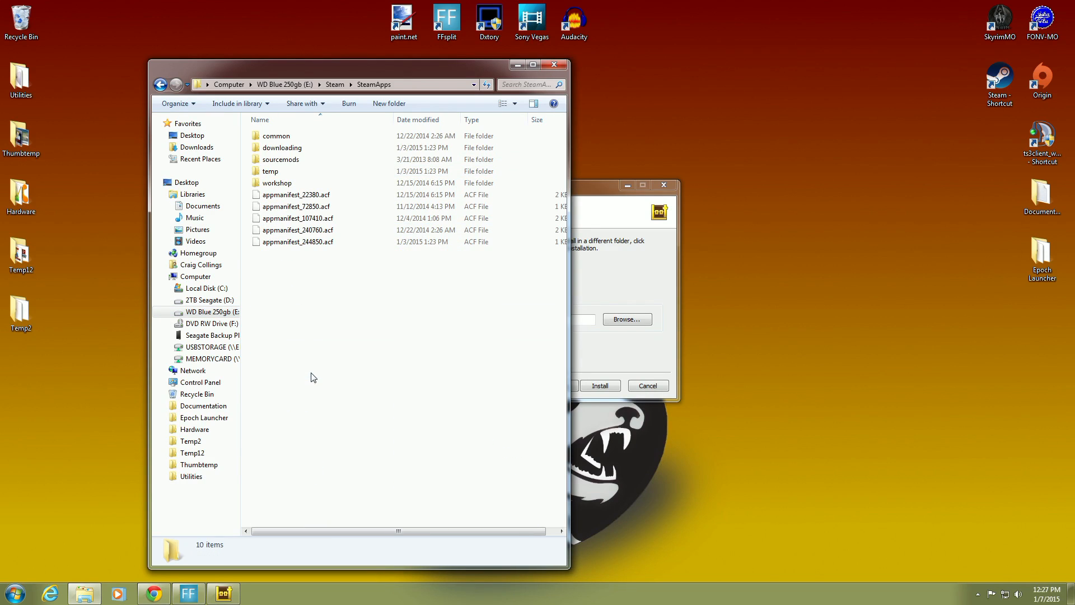
double_click(306, 138)
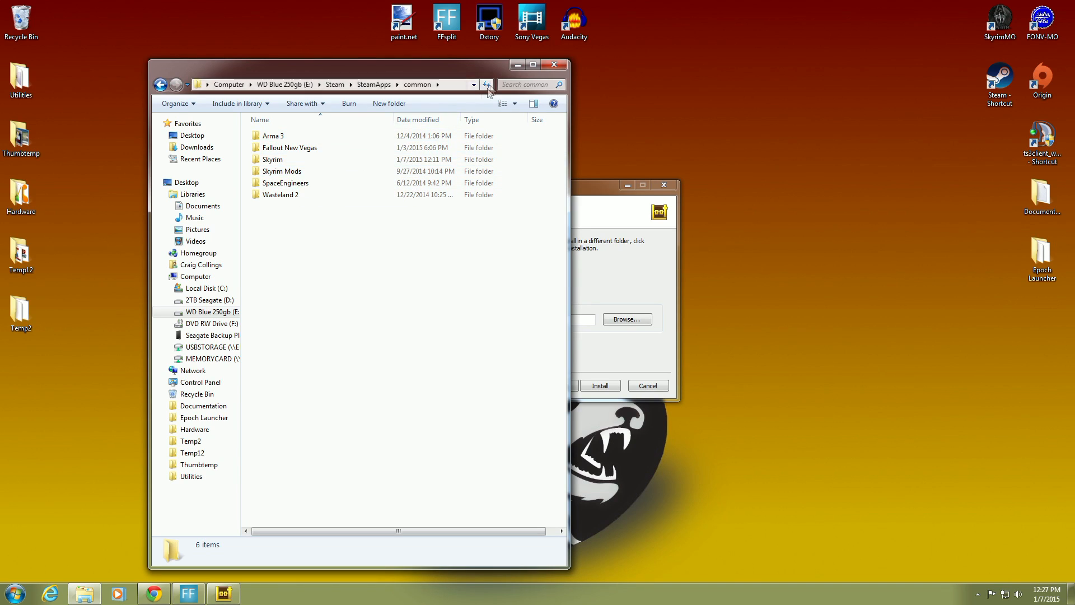
click(553, 66)
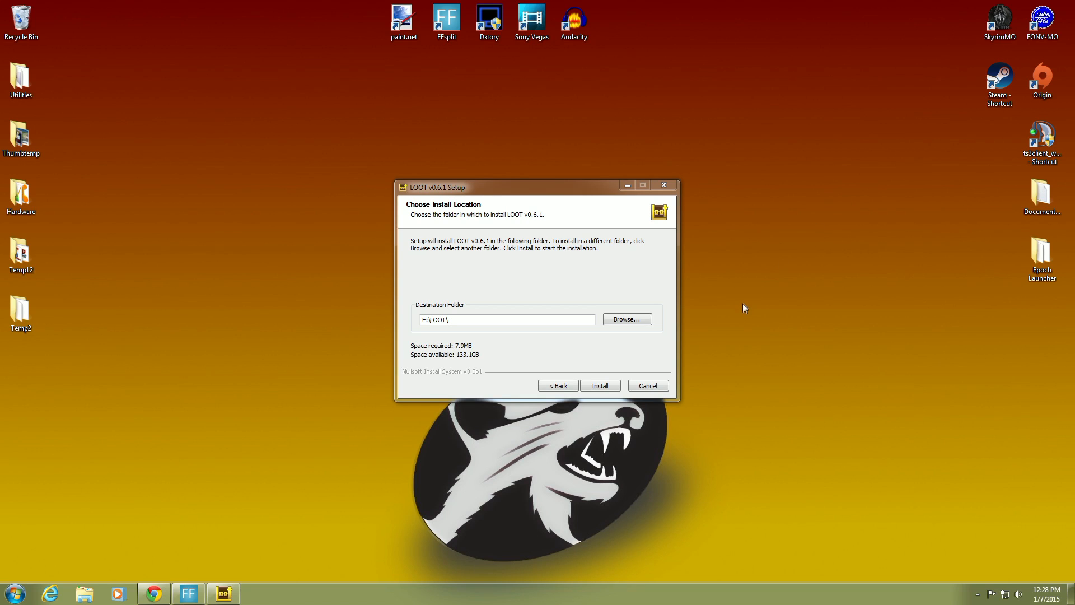
Step: Install LOOT v0.6.1 to E:\LOOT\ and finish the setup with Run LOOT and View Readme enabled
click(600, 386)
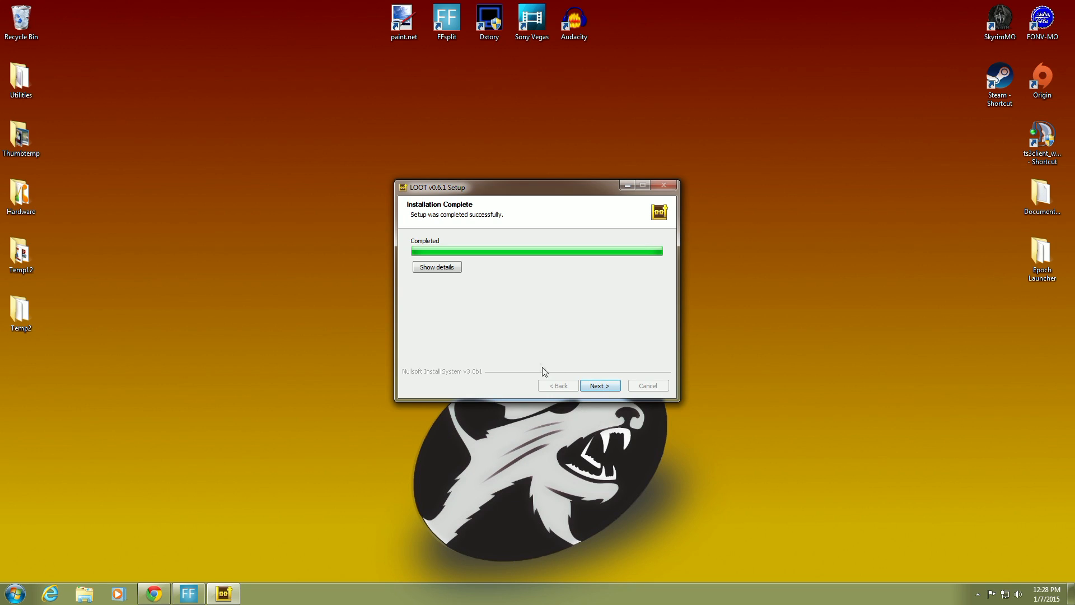
click(603, 388)
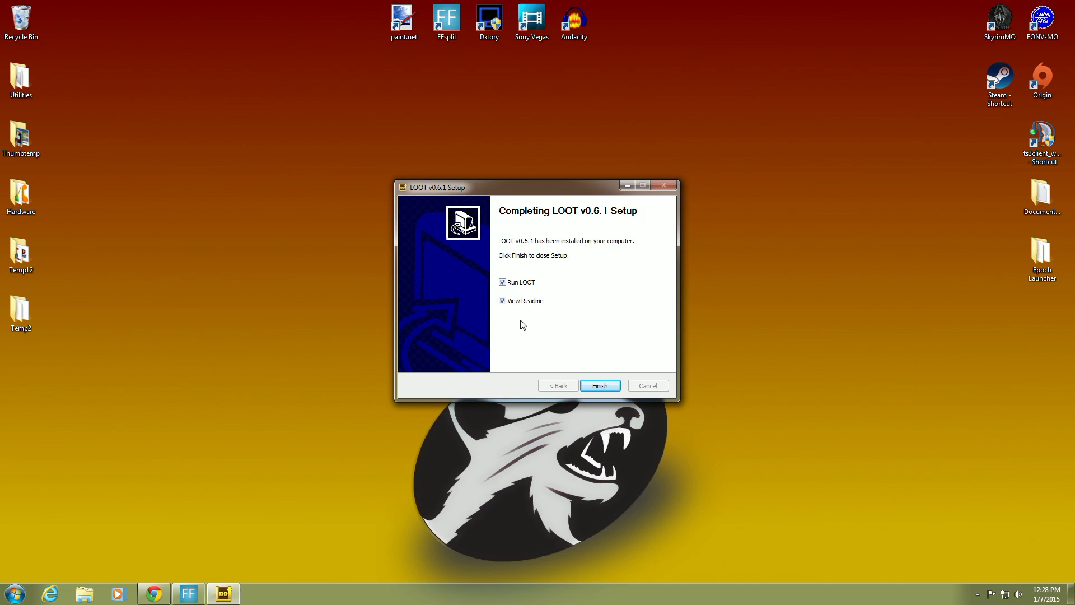
click(596, 387)
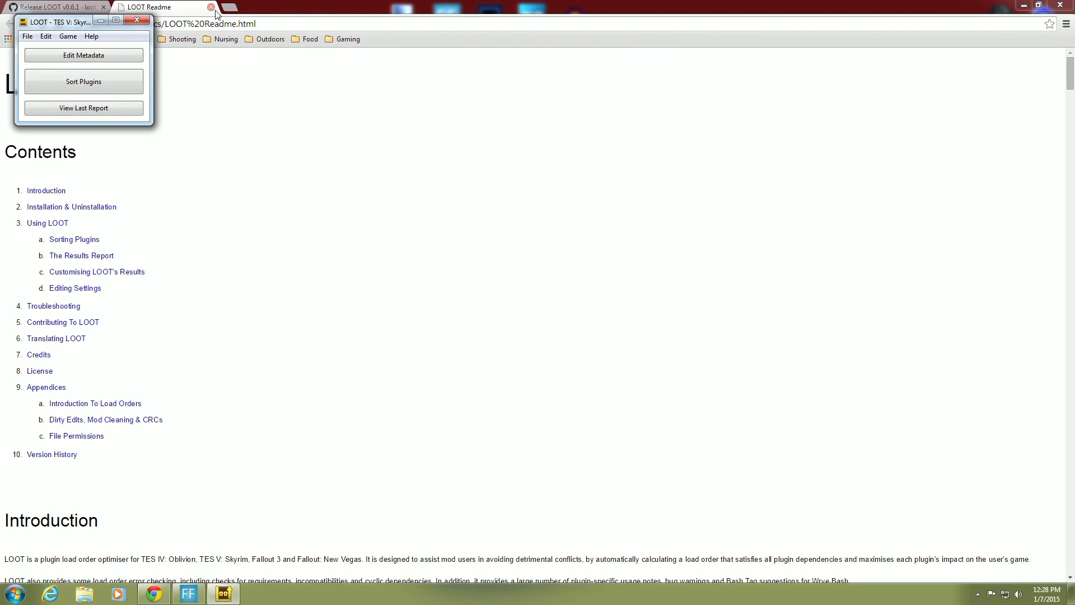
Step: Skim the LOOT readme from the contents to the Sorting Plugins section, then close it and minimize the browser
click(378, 283)
scroll(379, 283, down, 7)
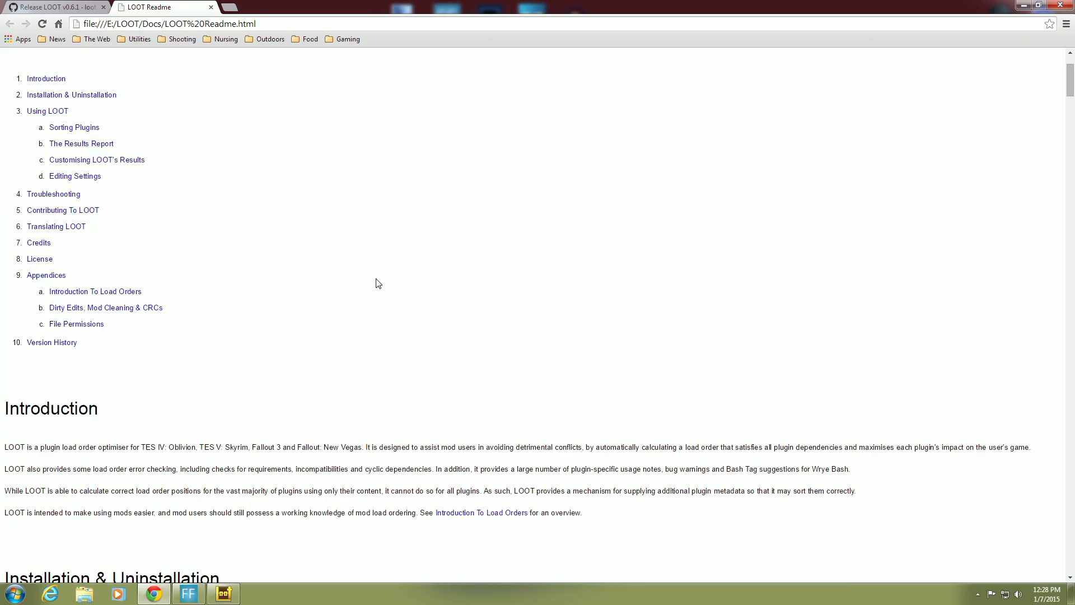
scroll(379, 282, down, 8)
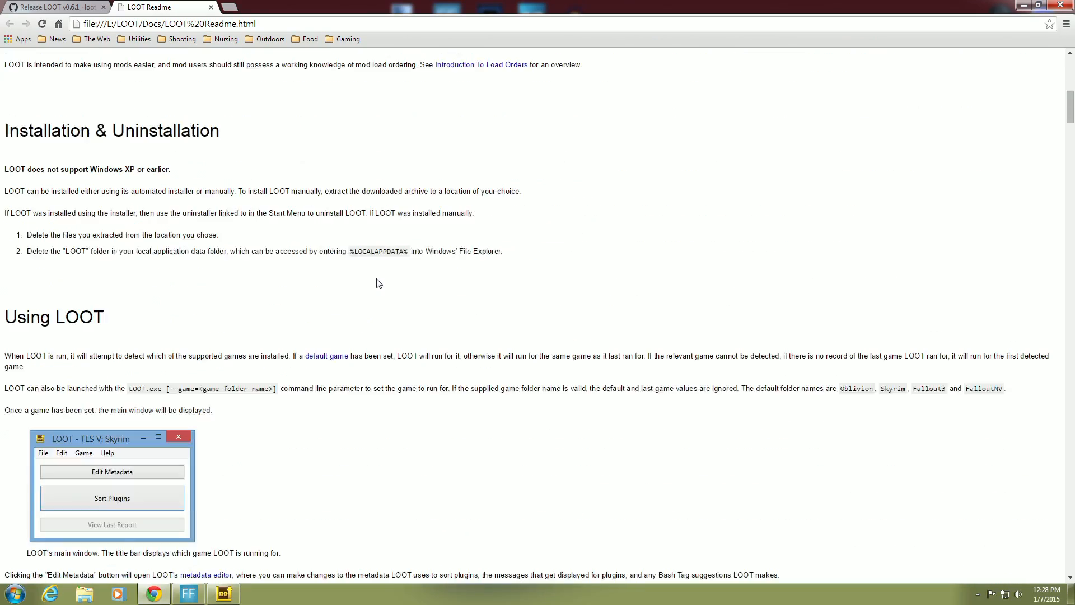
scroll(378, 283, down, 2)
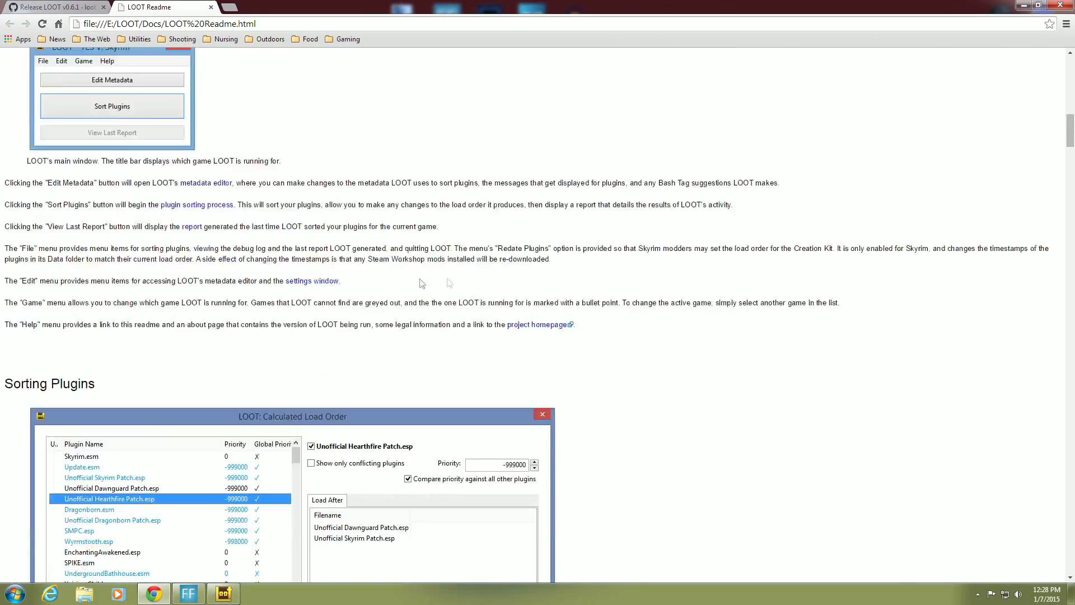
scroll(604, 284, up, 4)
scroll(562, 285, down, 2)
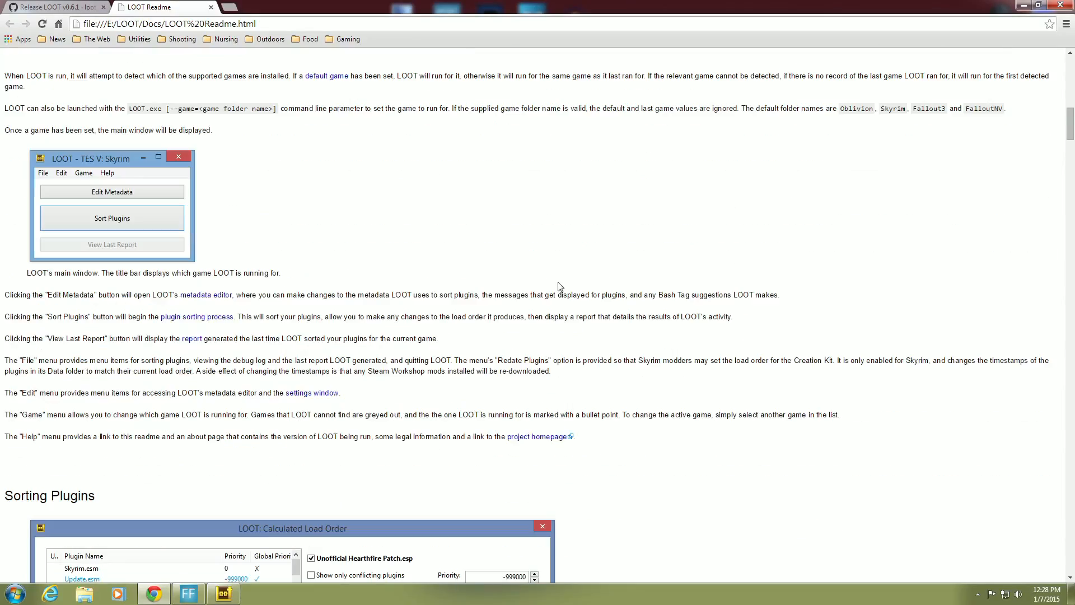
scroll(605, 271, down, 2)
scroll(607, 278, down, 6)
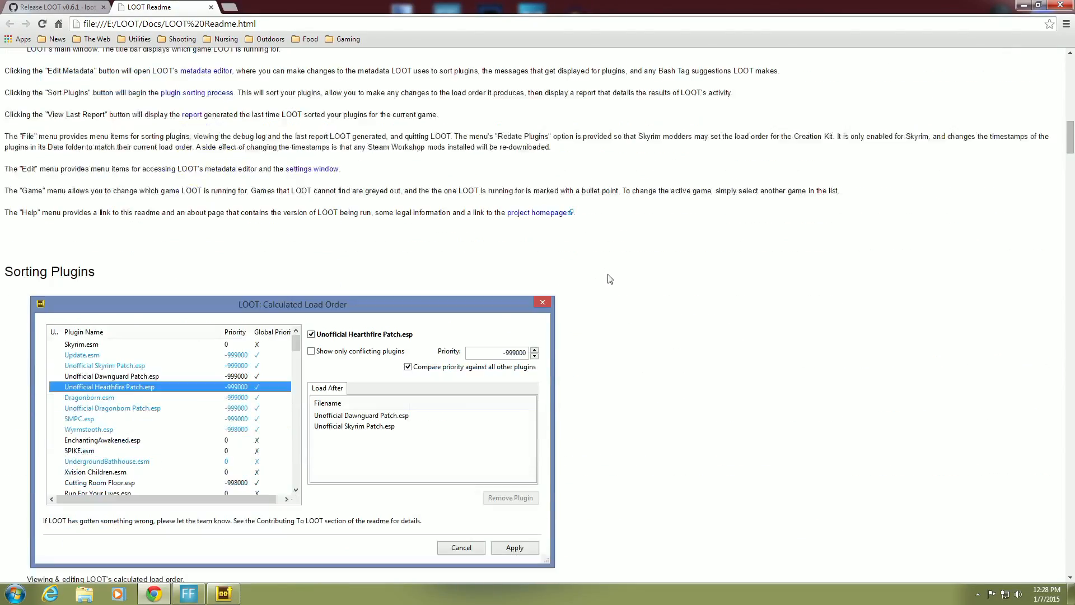
scroll(578, 240, up, 5)
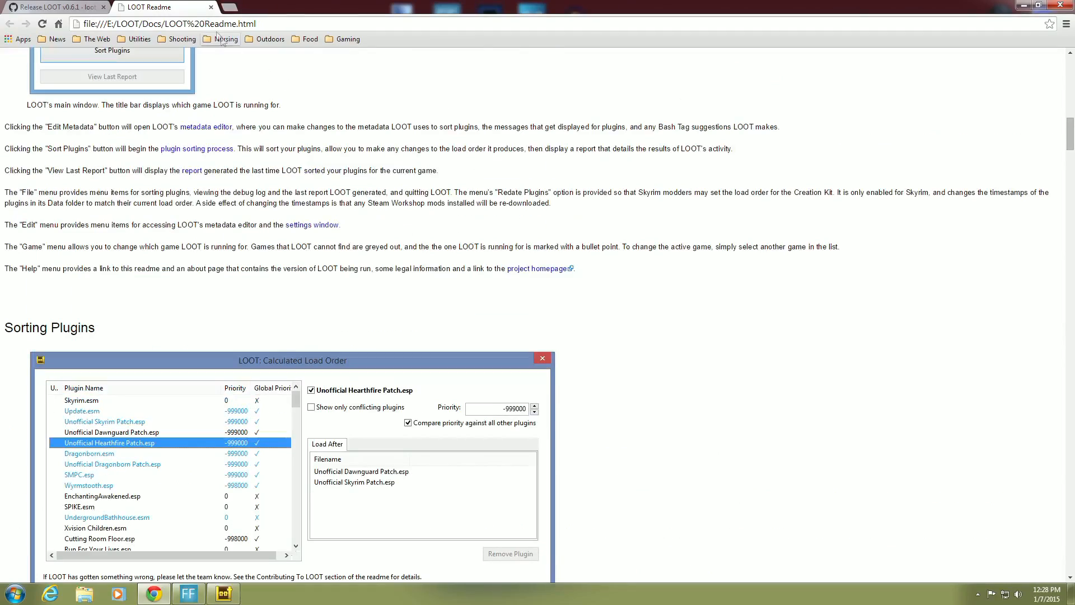
click(211, 7)
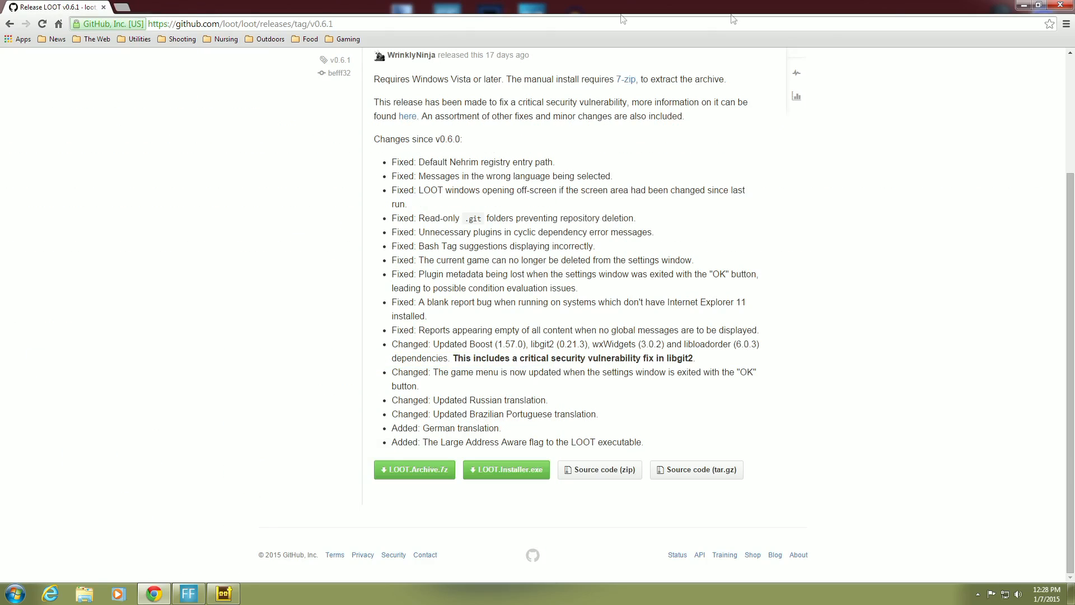
click(1023, 5)
Step: Close the LOOT window and move the installer icon below the Temp2 folder on the desktop
drag(66, 27, 394, 105)
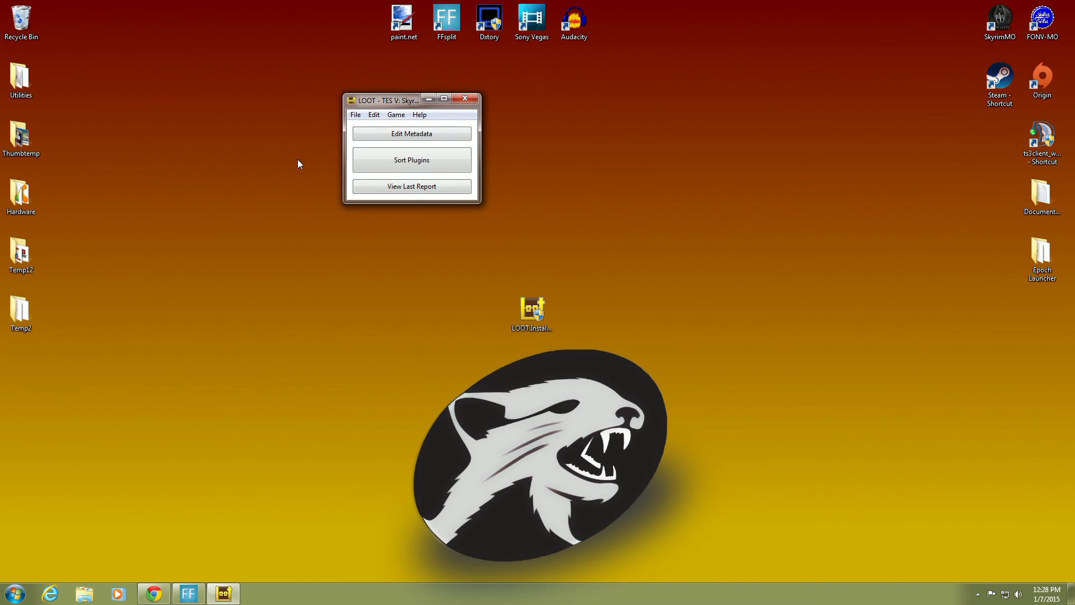
click(461, 100)
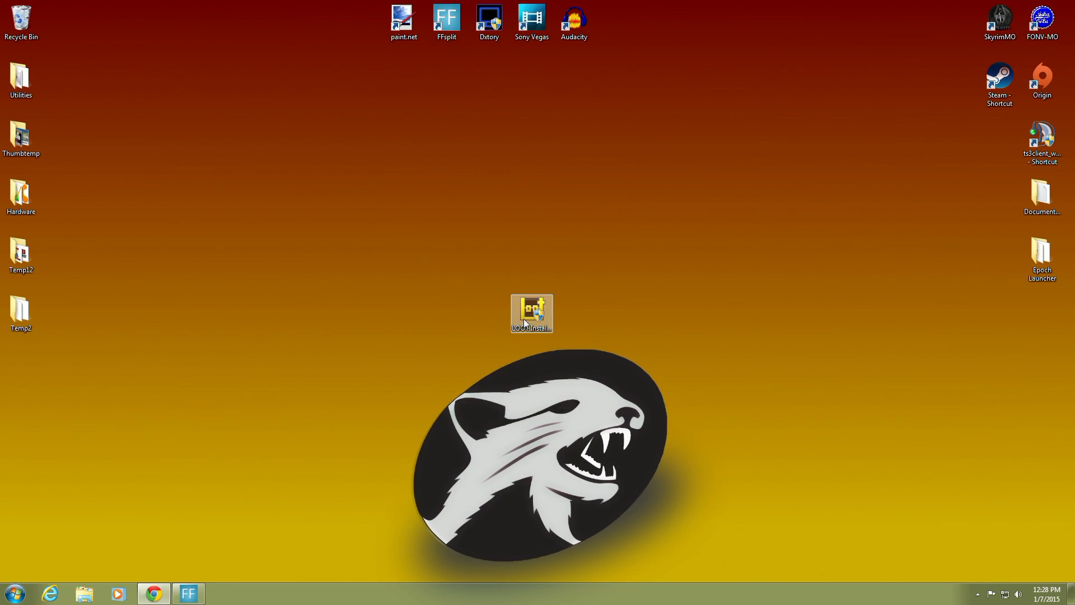
drag(524, 318, 25, 376)
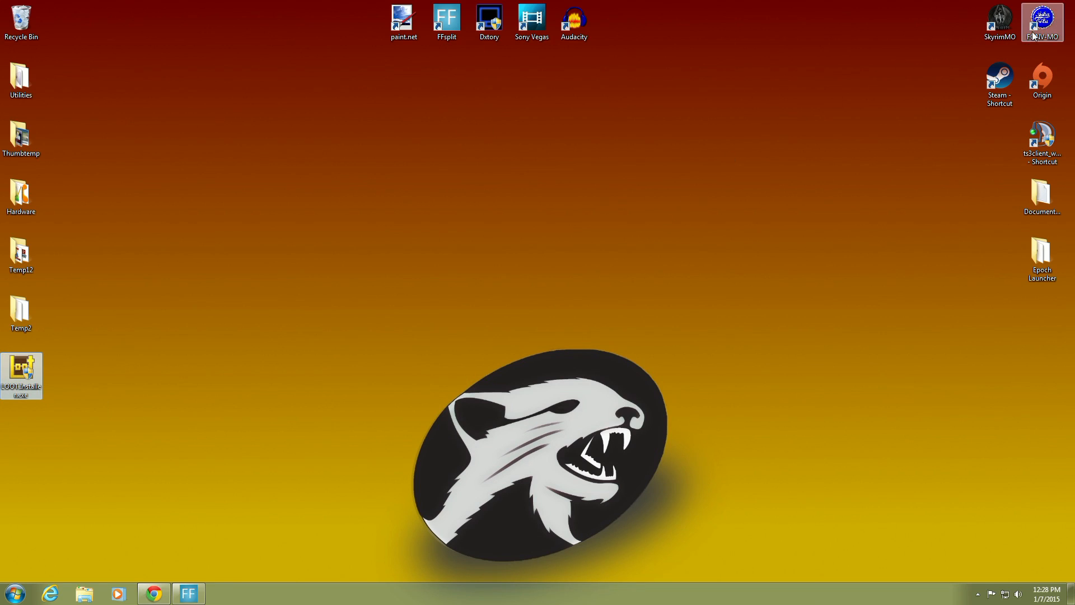
Step: Open New Vegas Mod Organizer from the FONV-MO desktop shortcut and check its list of launchable programs
drag(1036, 24, 610, 198)
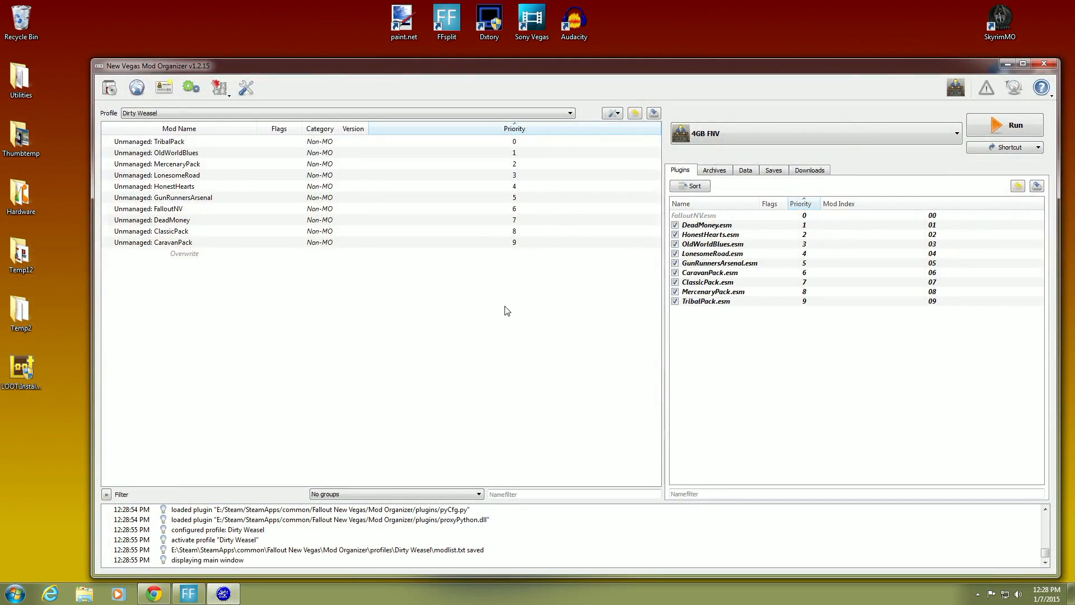
drag(654, 71, 614, 69)
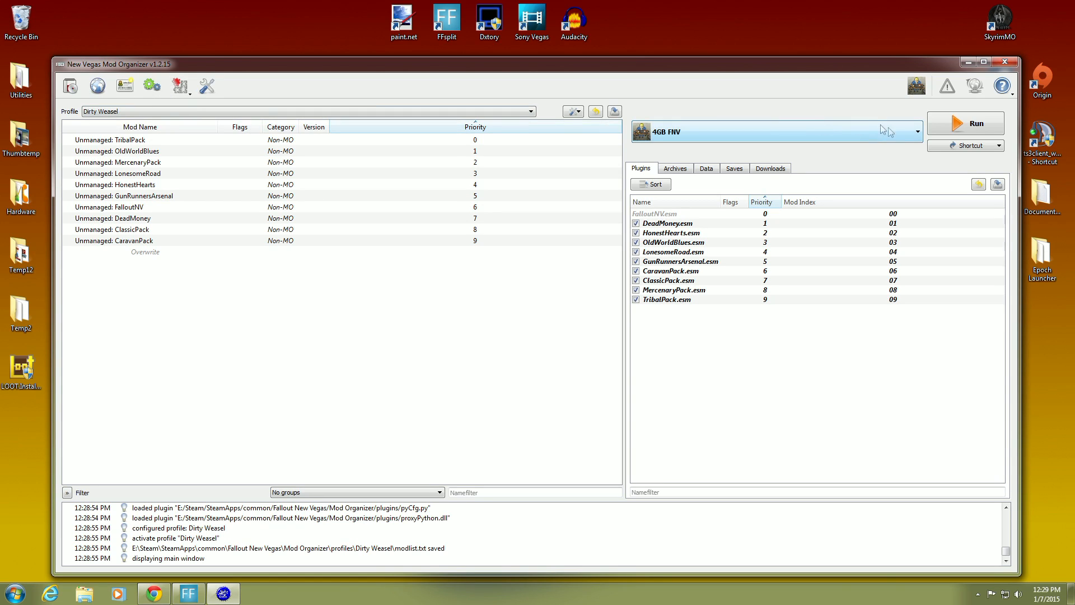
click(915, 130)
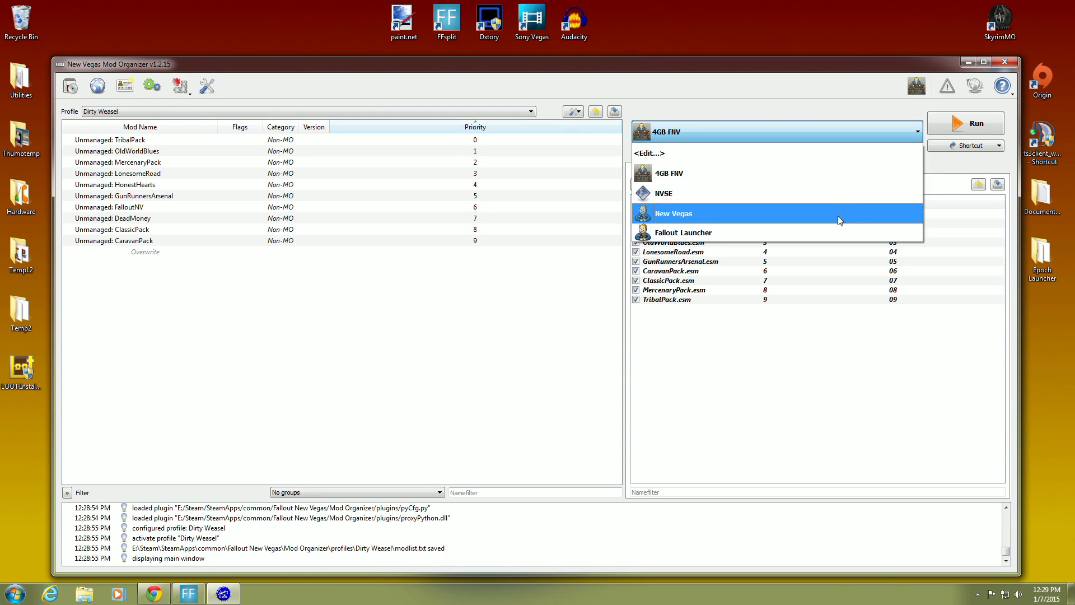
click(920, 132)
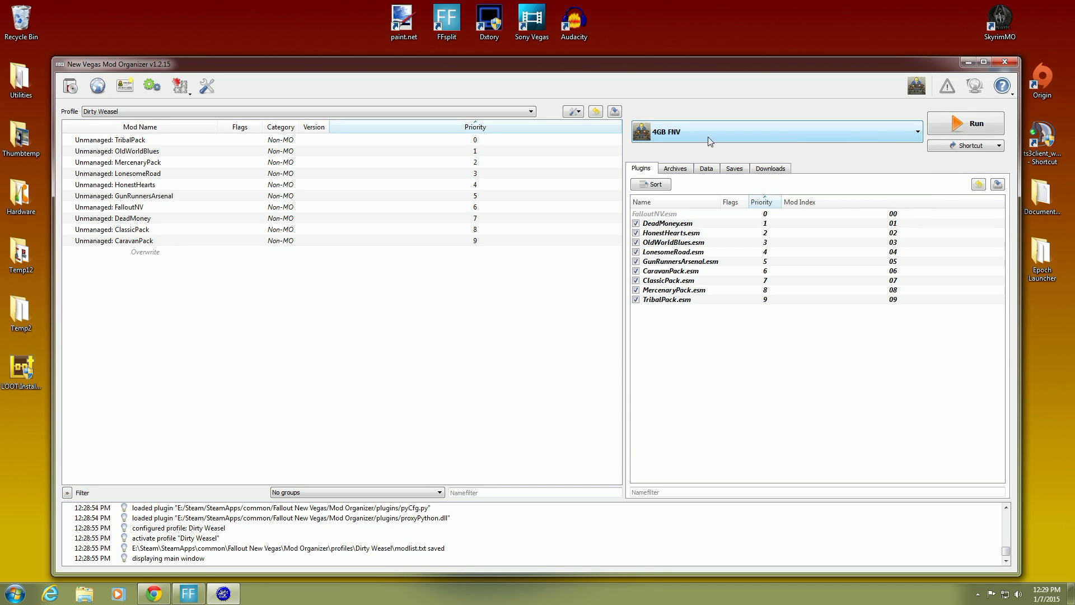
Step: Add an executable titled LOOT that points to E:\LOOT\LOOT.exe to Mod Organizer's executables
click(152, 85)
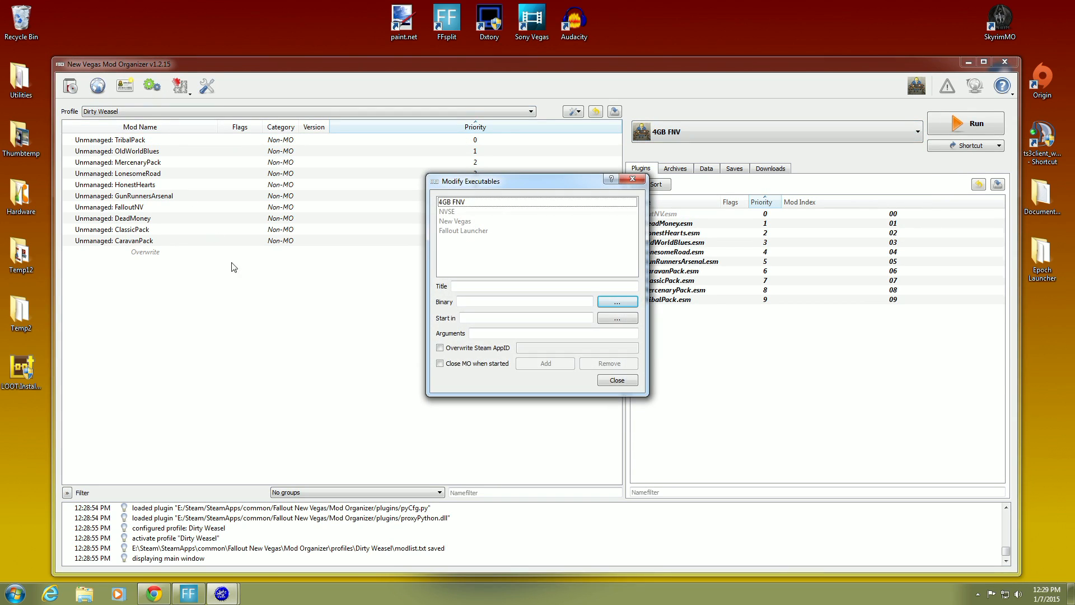
click(465, 287)
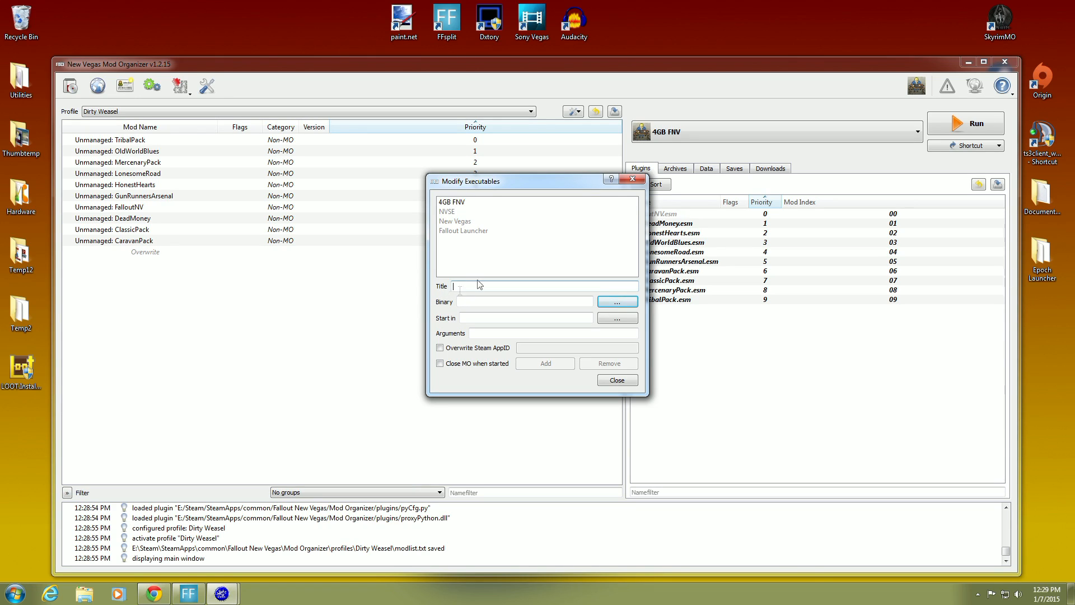
text(LOOT)
click(614, 303)
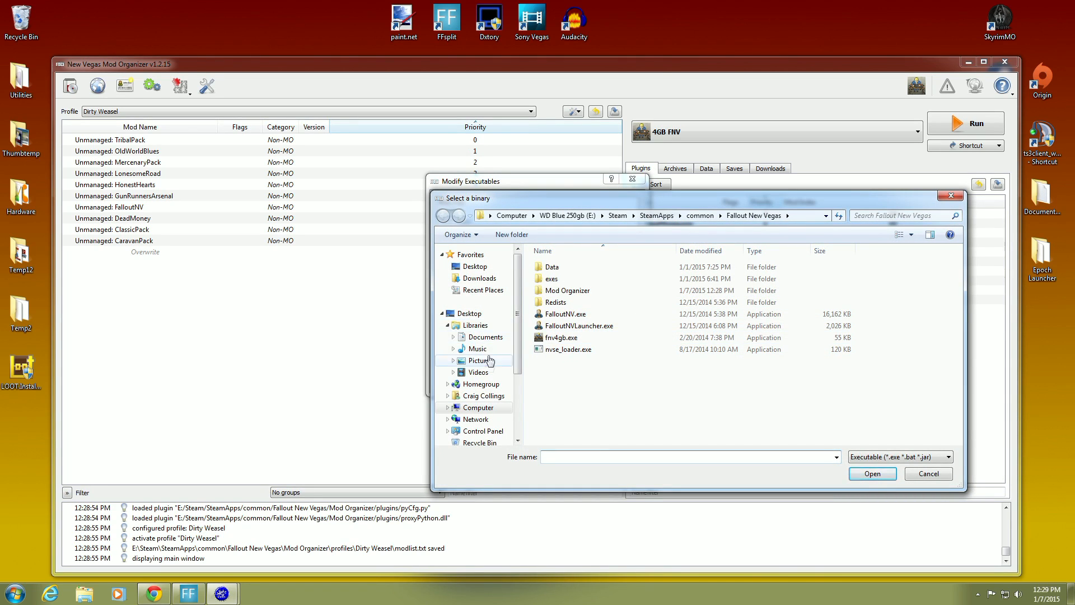
click(489, 407)
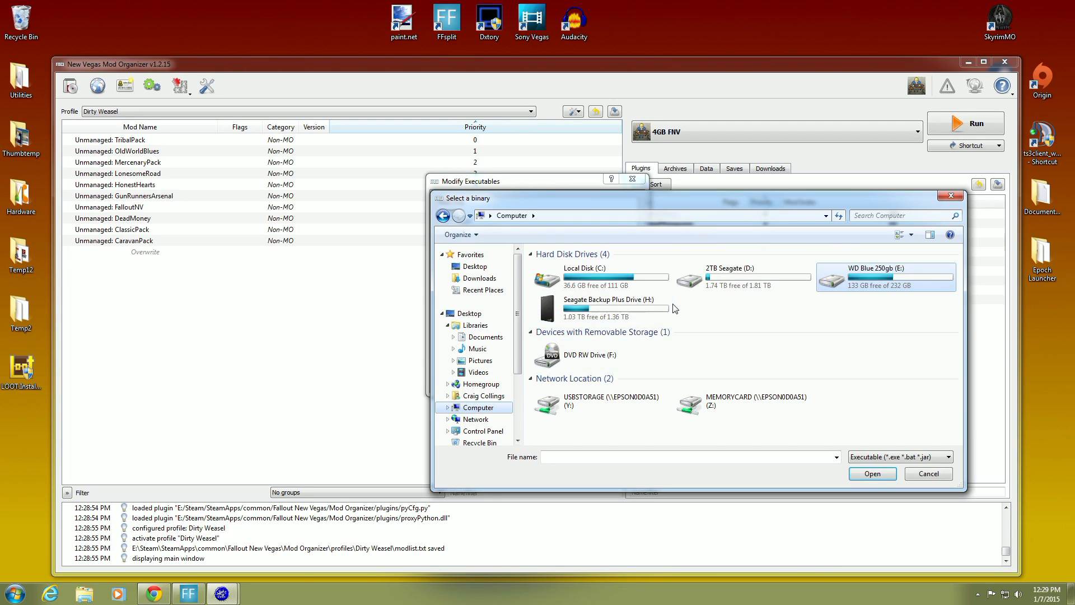
double_click(833, 284)
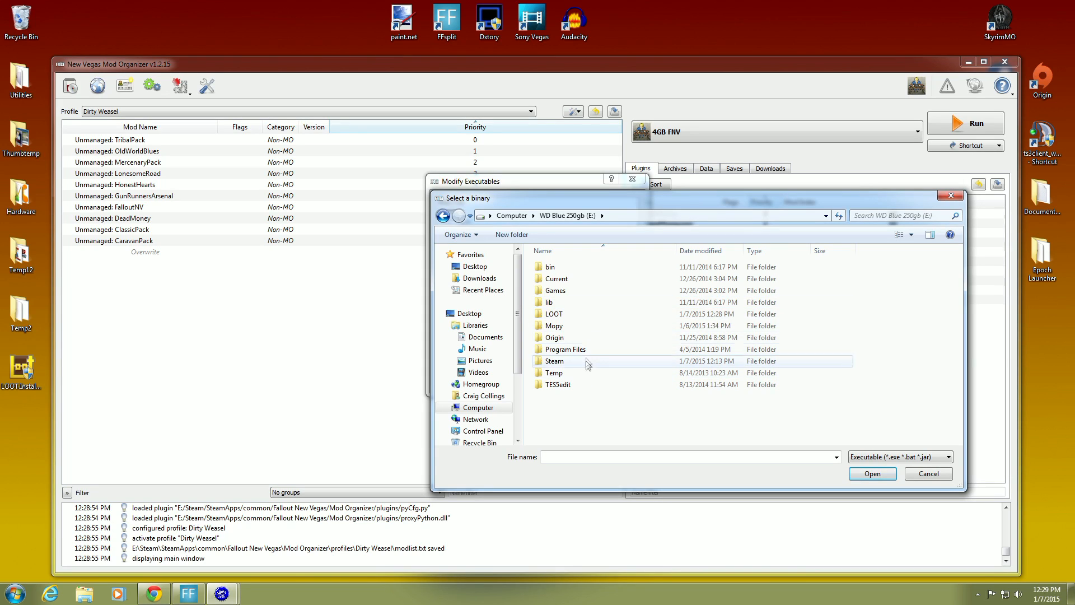
double_click(595, 319)
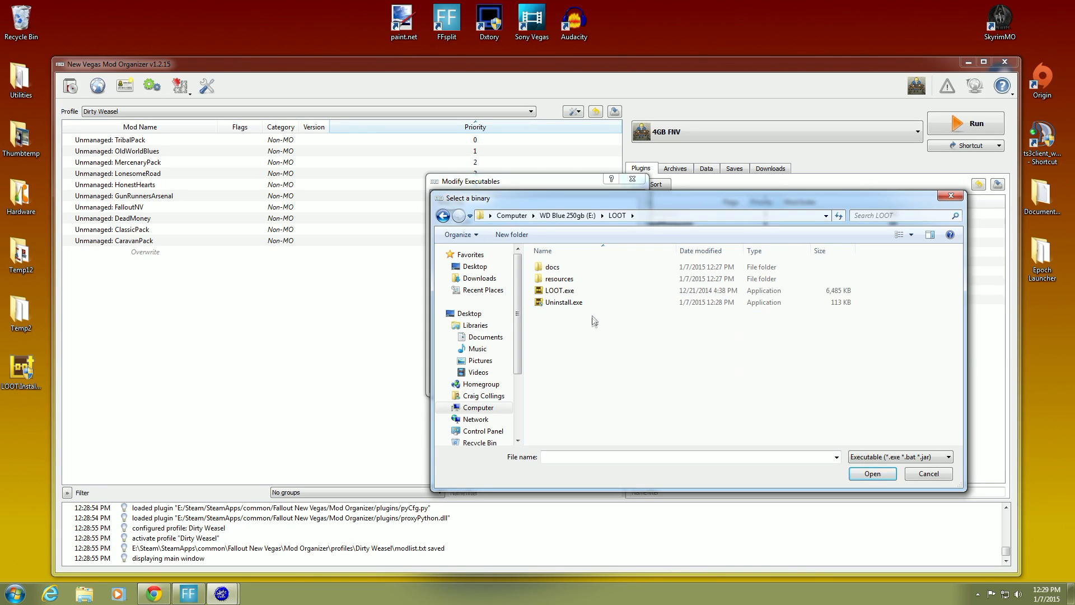
click(611, 293)
click(871, 475)
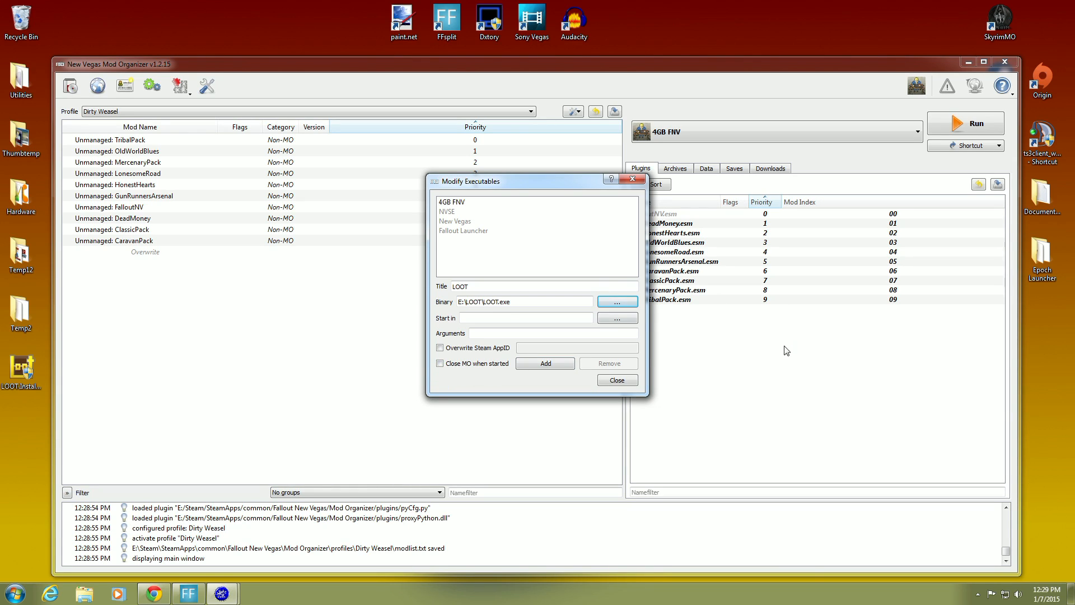
click(546, 364)
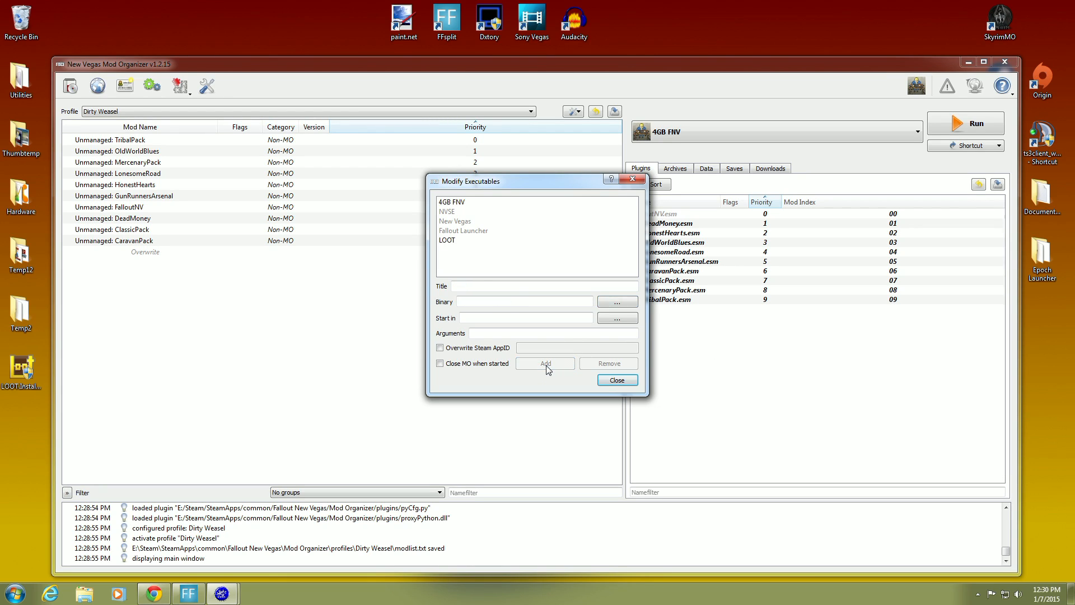
click(616, 380)
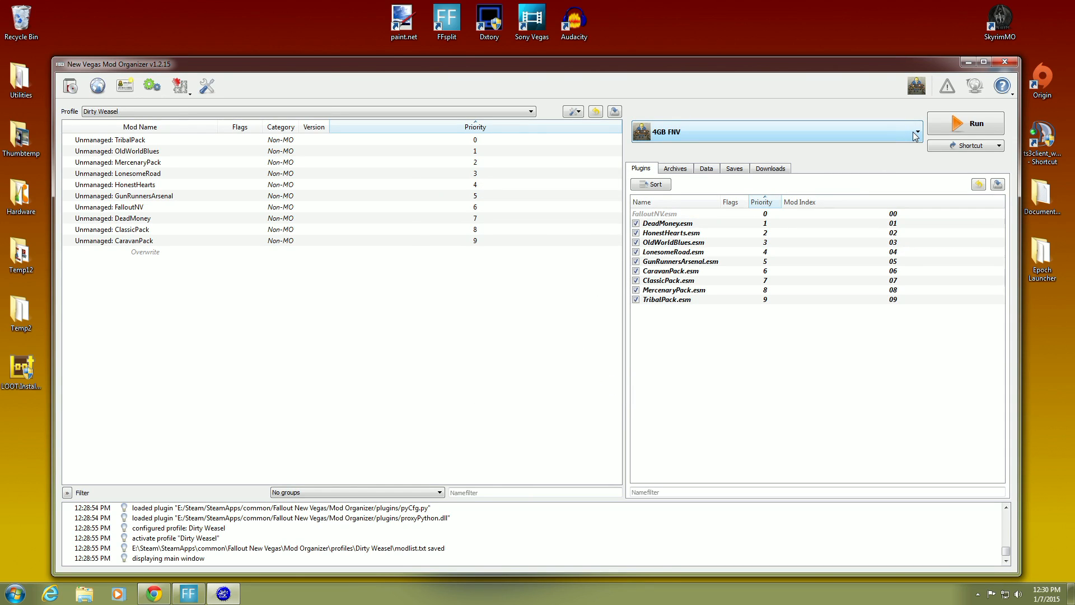
Step: Select LOOT as the program to launch and add a toolbar shortcut for it
click(912, 132)
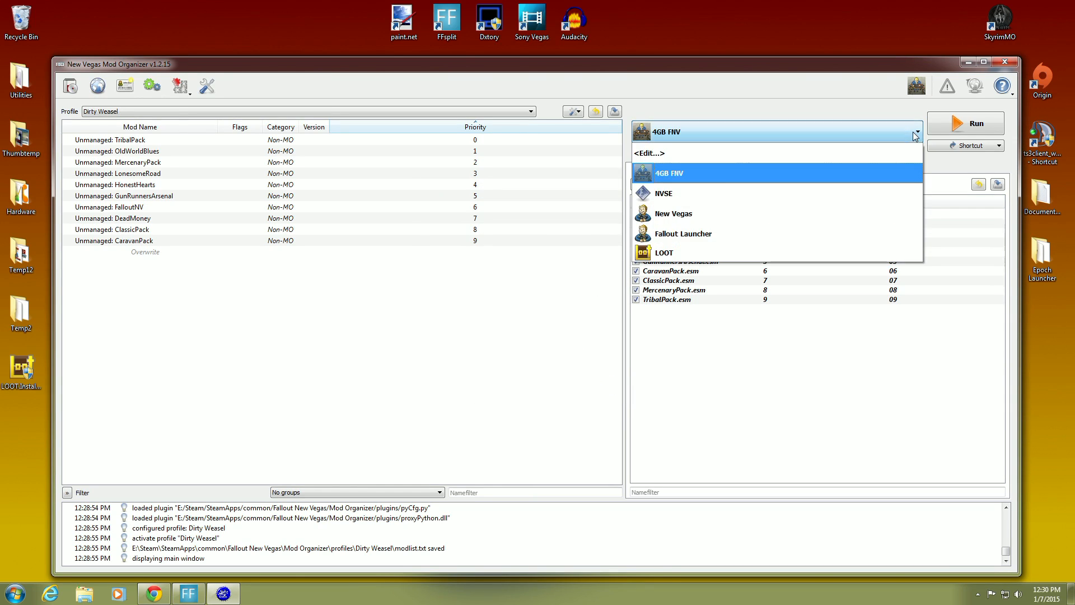
click(745, 254)
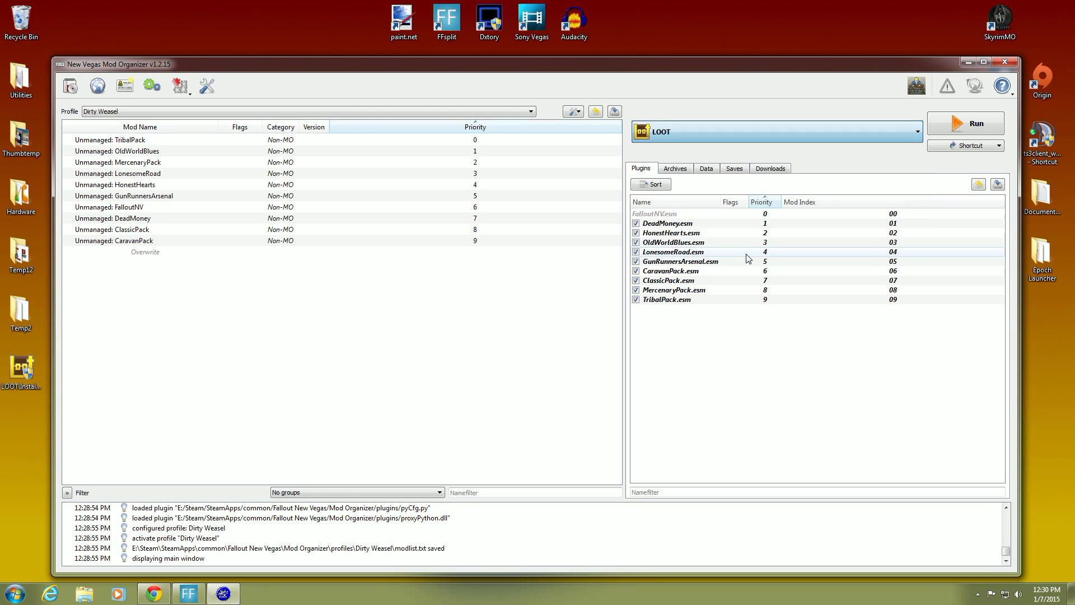
click(947, 149)
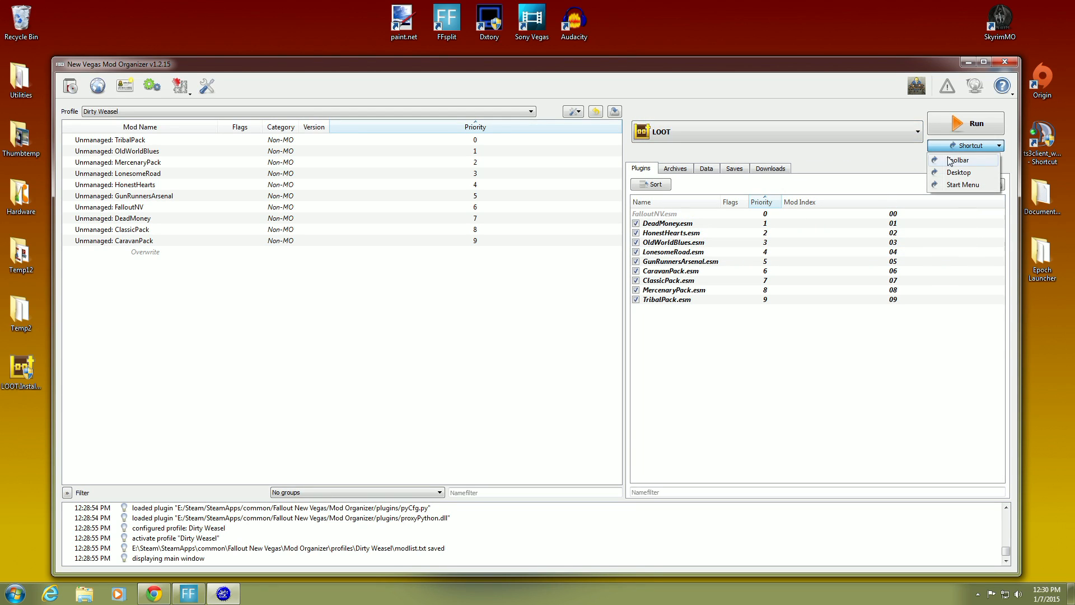
click(950, 161)
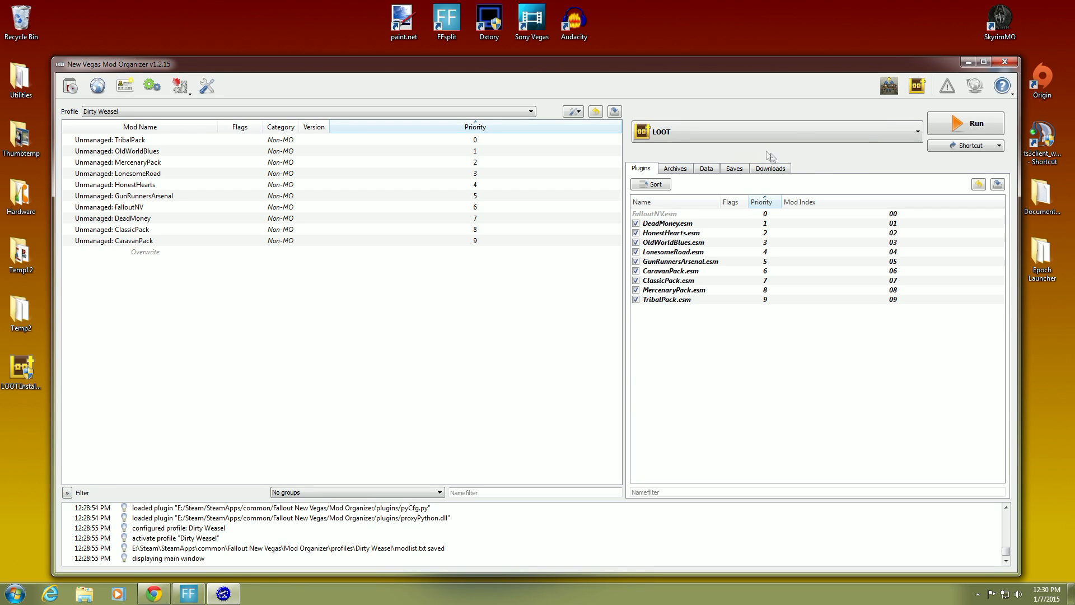
Step: Launch LOOT from its Mod Organizer shortcut, switch its game to Fallout: New Vegas and widen its window
click(917, 86)
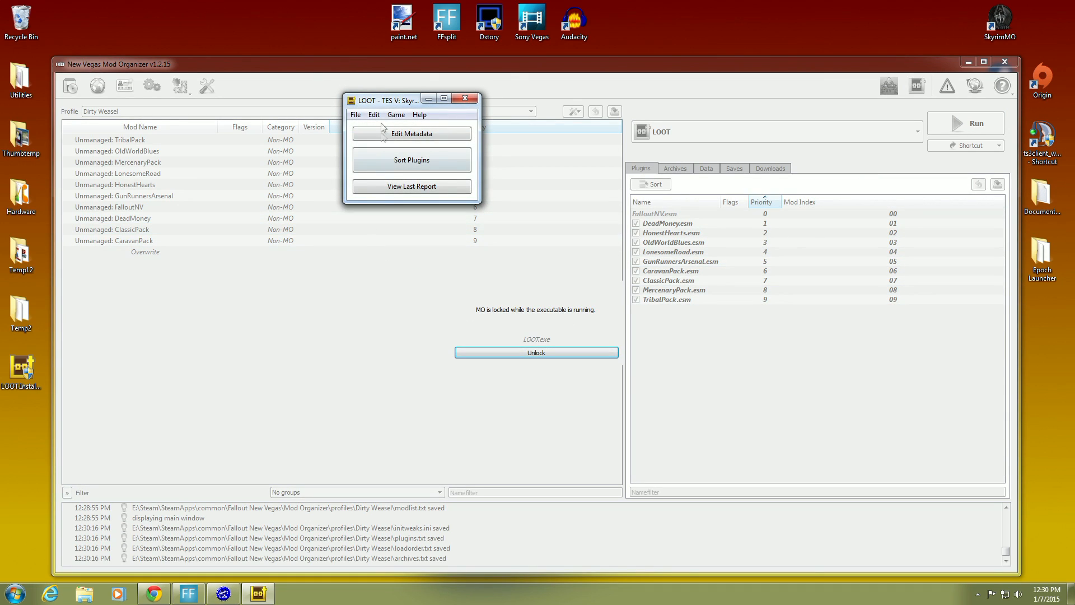
drag(398, 104, 531, 122)
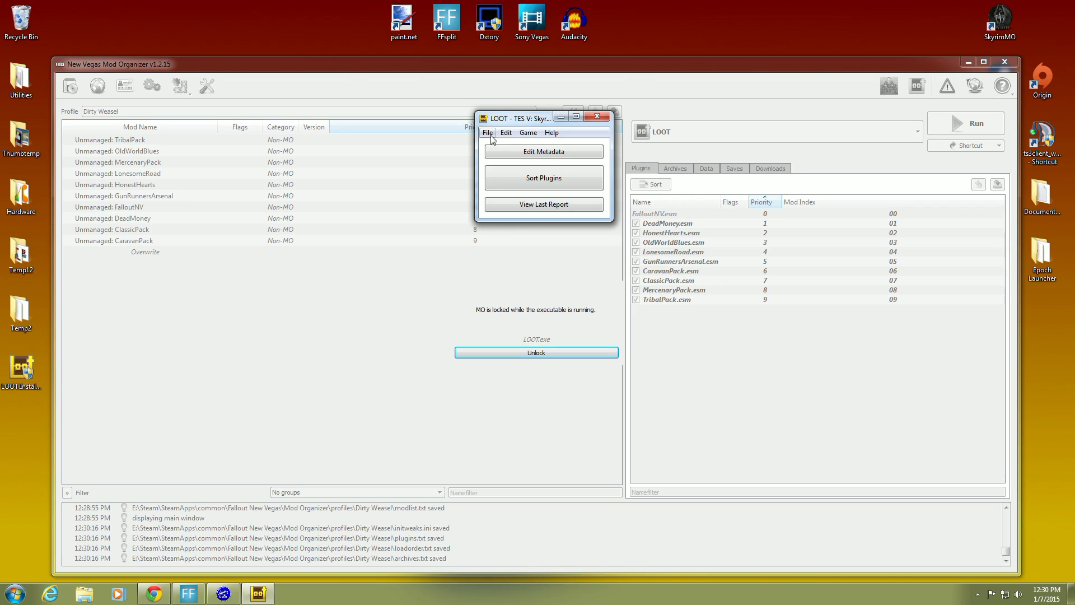
click(527, 135)
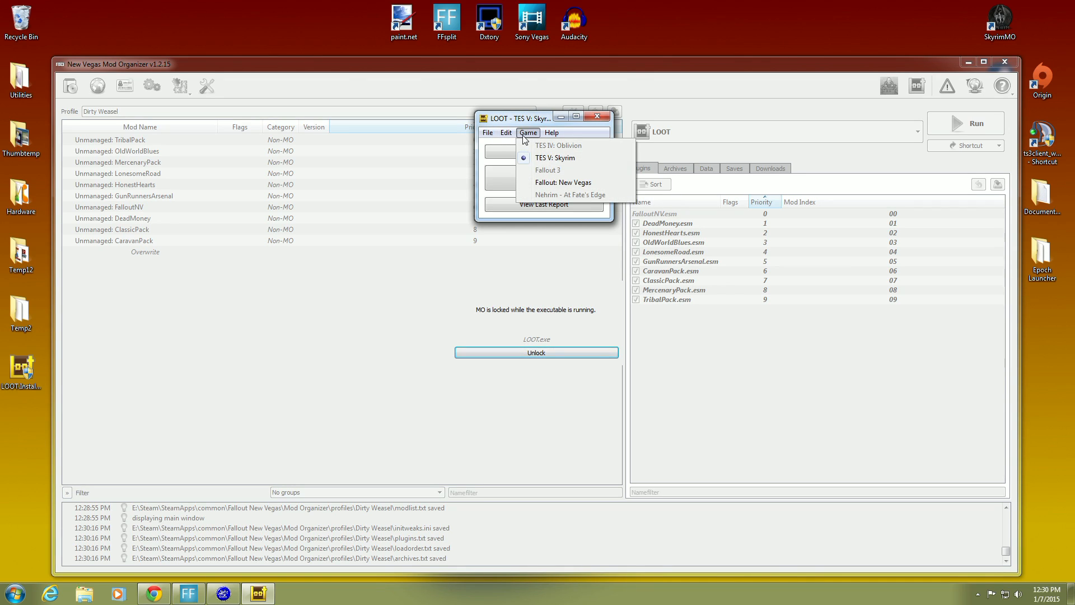
click(527, 135)
click(537, 131)
click(547, 185)
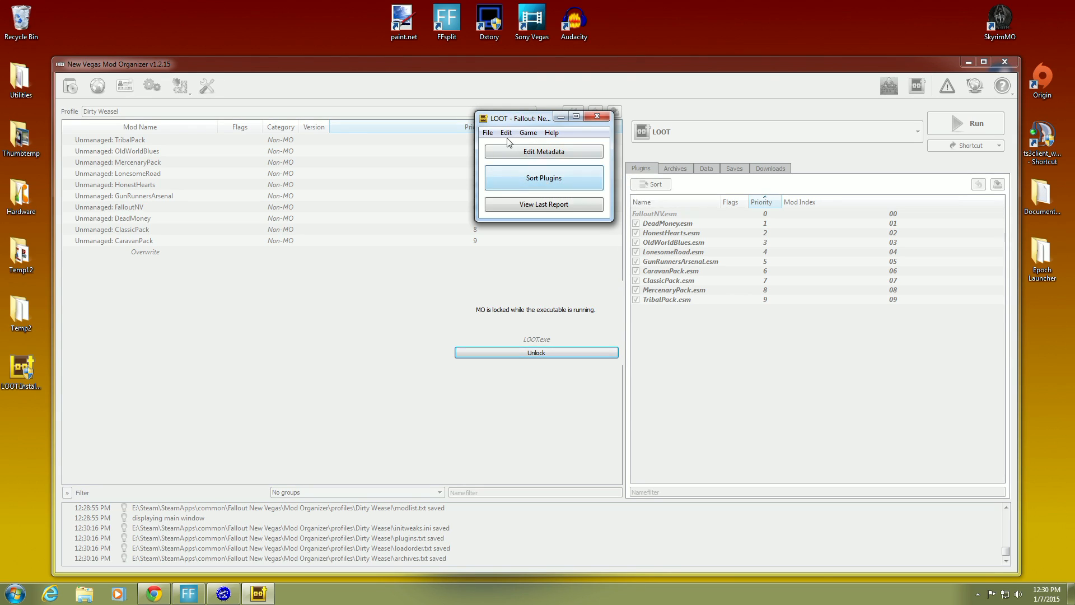
drag(613, 154, 696, 154)
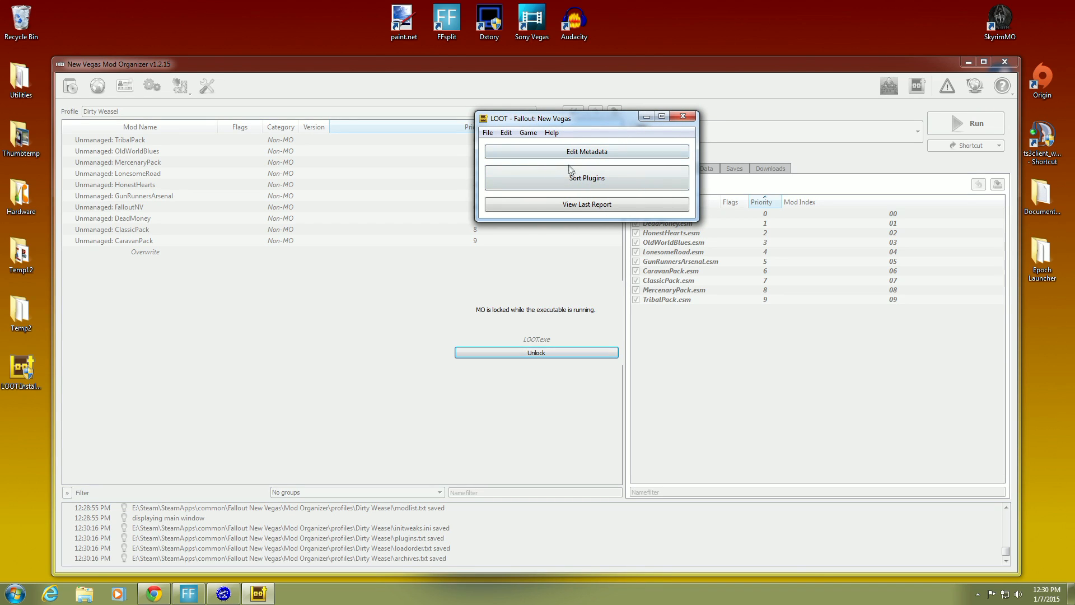
Step: Sort the plugins in LOOT without applying the calculated load order, and review the report's plugin details before closing LOOT
click(575, 185)
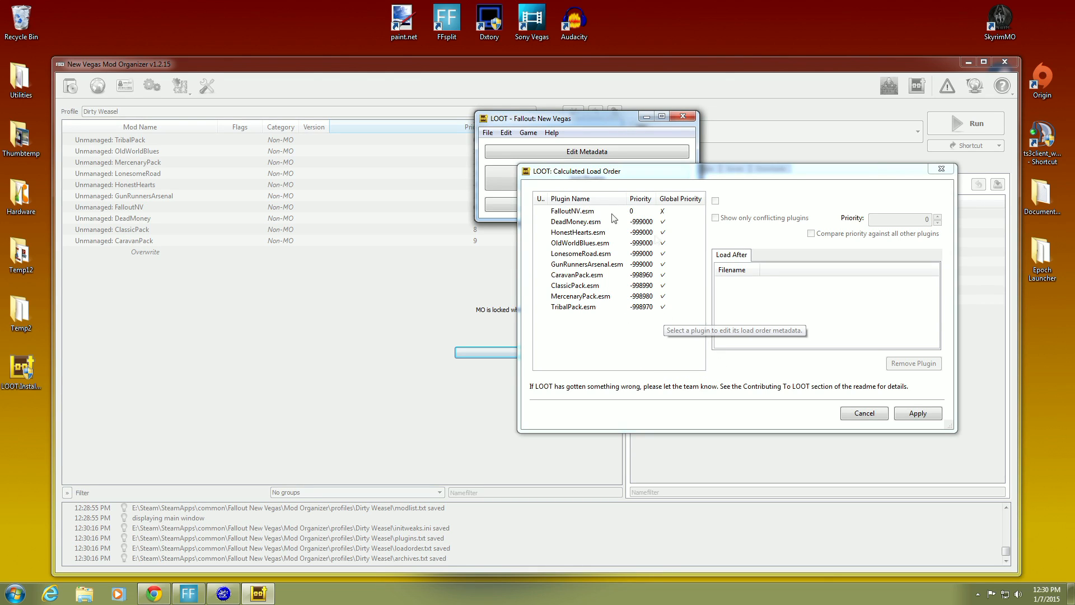
click(864, 414)
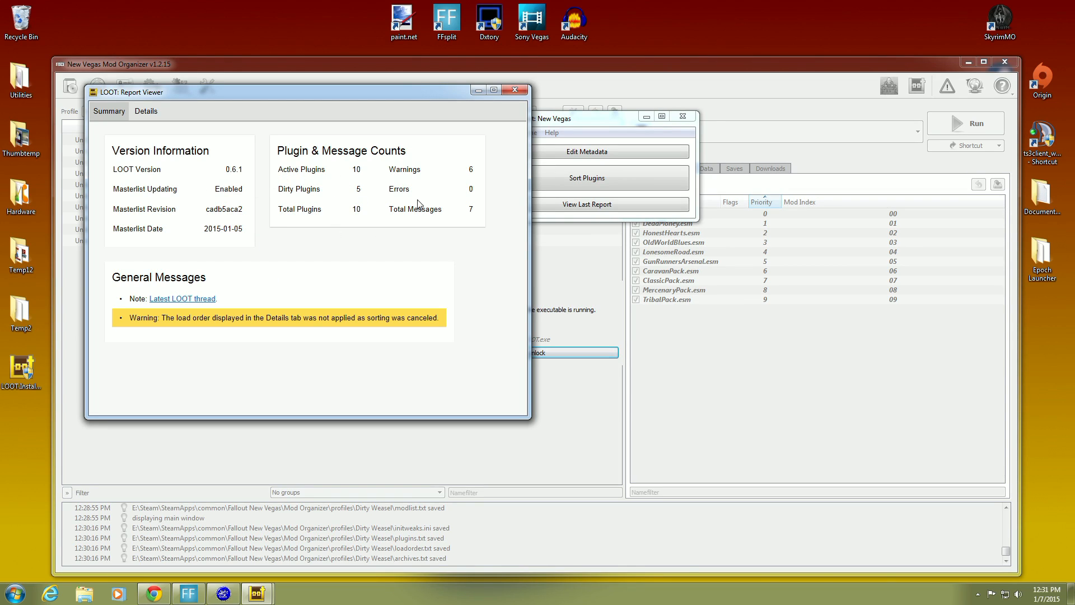
click(147, 112)
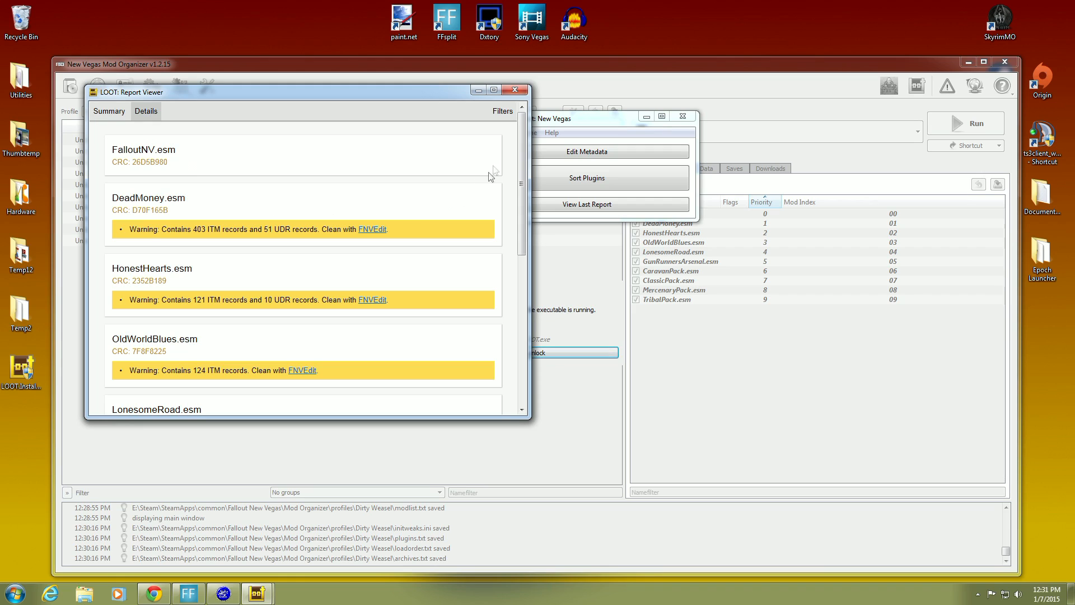
scroll(522, 147, down, 2)
scroll(522, 148, up, 2)
mouse_move(523, 174)
mouse_down()
mouse_move(524, 338)
mouse_move(526, 167)
mouse_up()
click(515, 90)
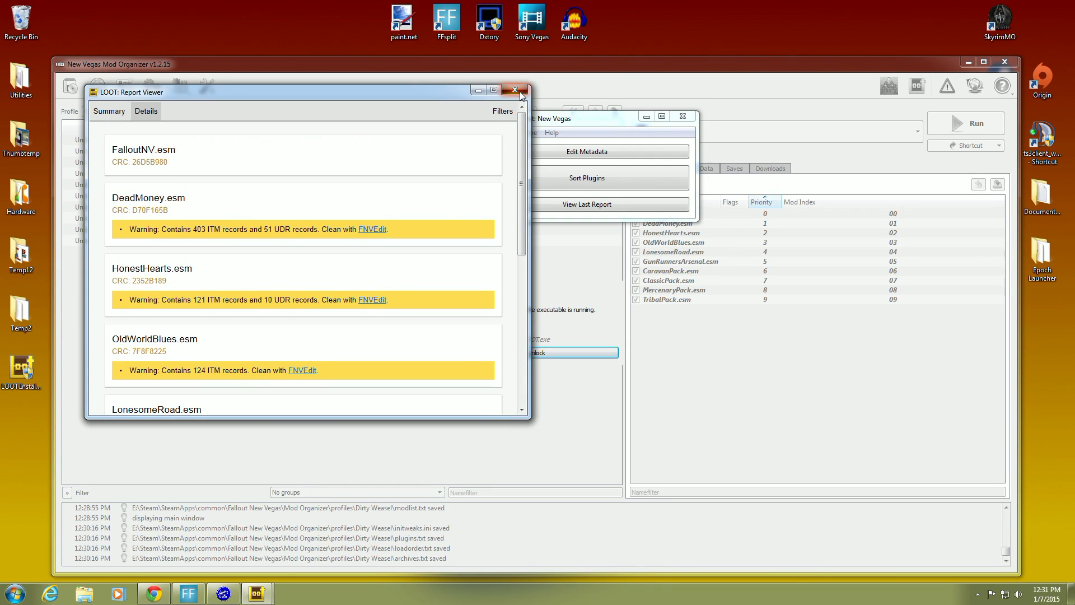
click(680, 117)
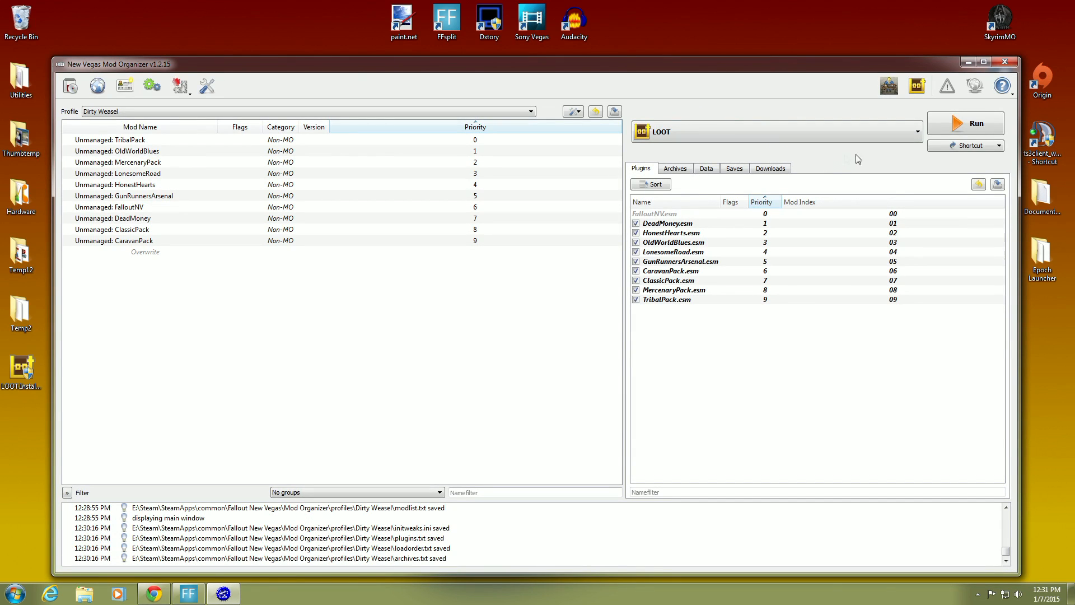
Step: Switch the program to launch to 4GB FNV and back to LOOT
click(912, 136)
click(791, 176)
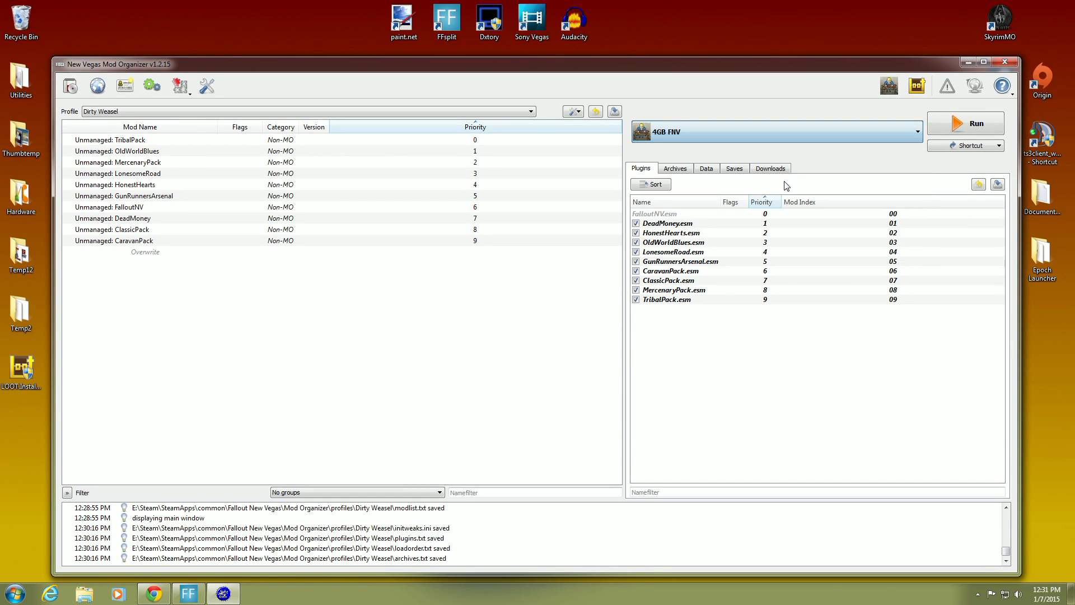
click(856, 138)
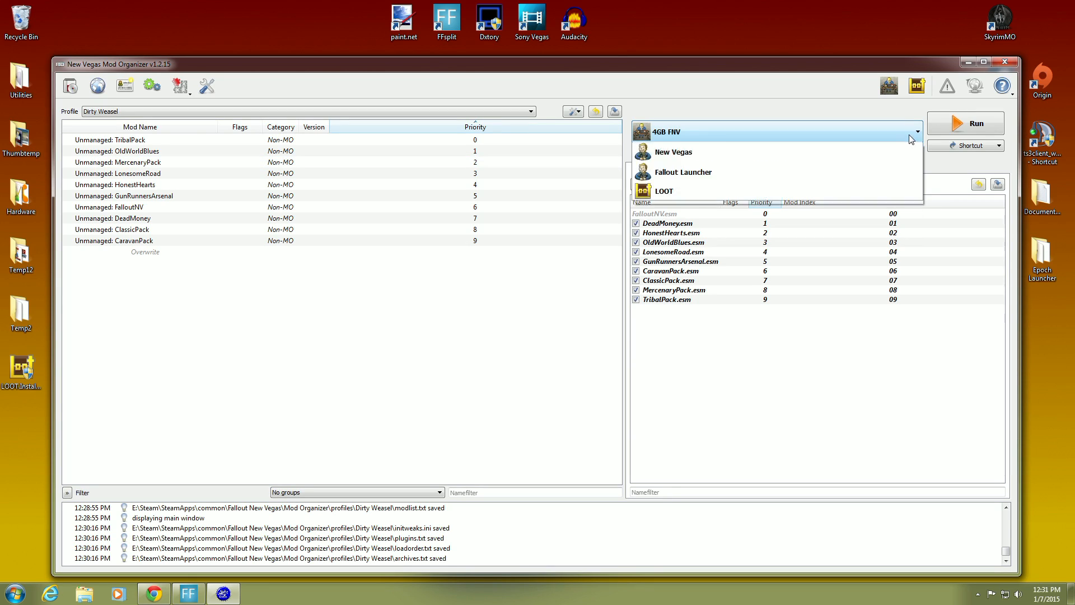
click(774, 250)
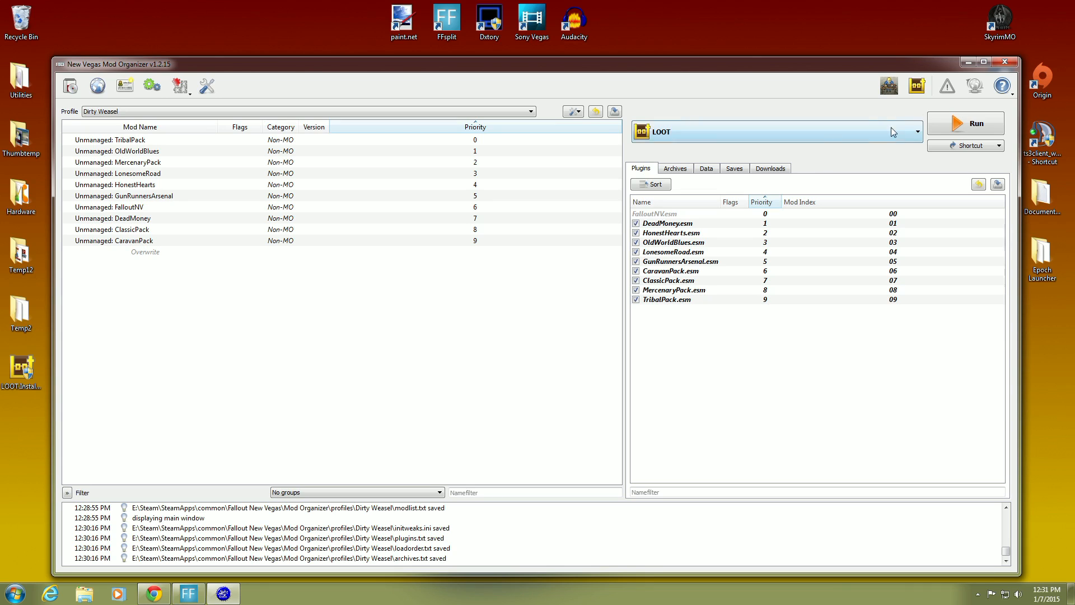
Step: Close Mod Organizer and move the FONV-MO shortcut beside SkyrimMO on the desktop
click(1003, 62)
drag(617, 193, 1047, 31)
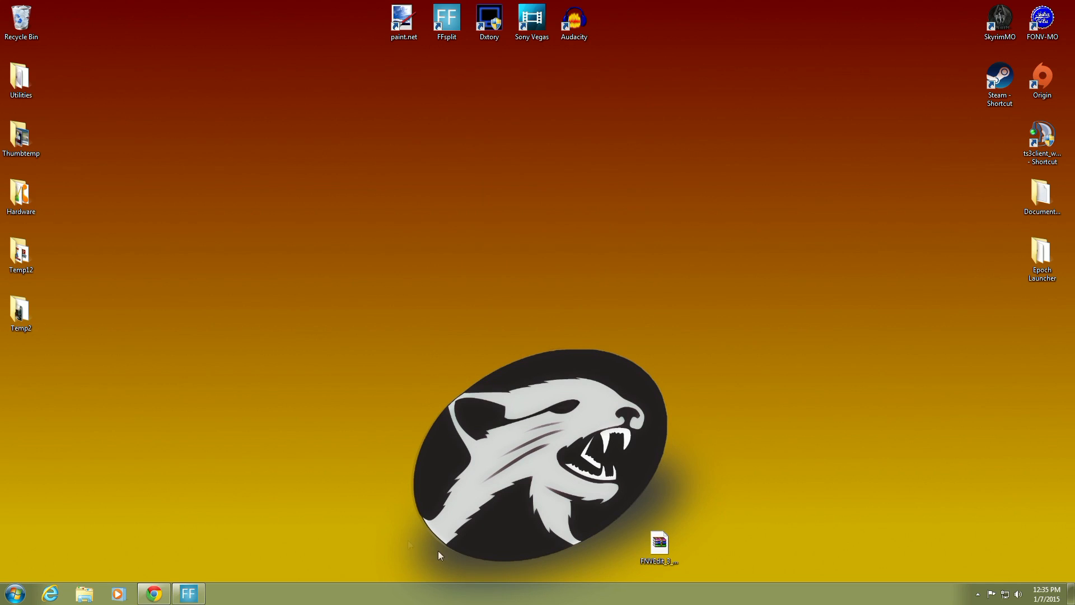
Step: Switch to Chrome and examine the FNVEdit description and version change notes on Nexus Mods
click(150, 591)
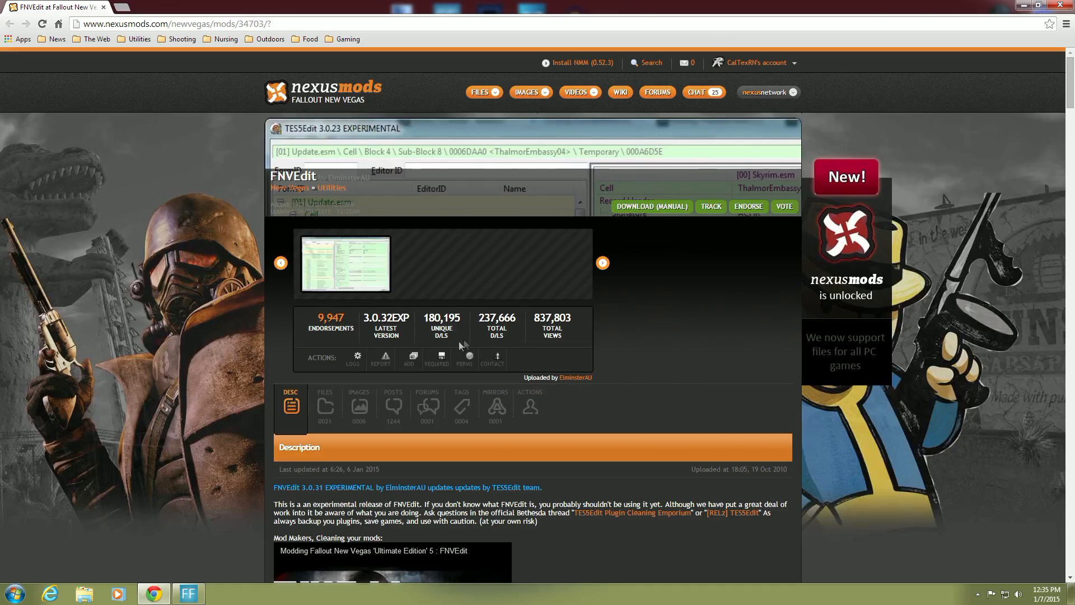
scroll(264, 350, down, 5)
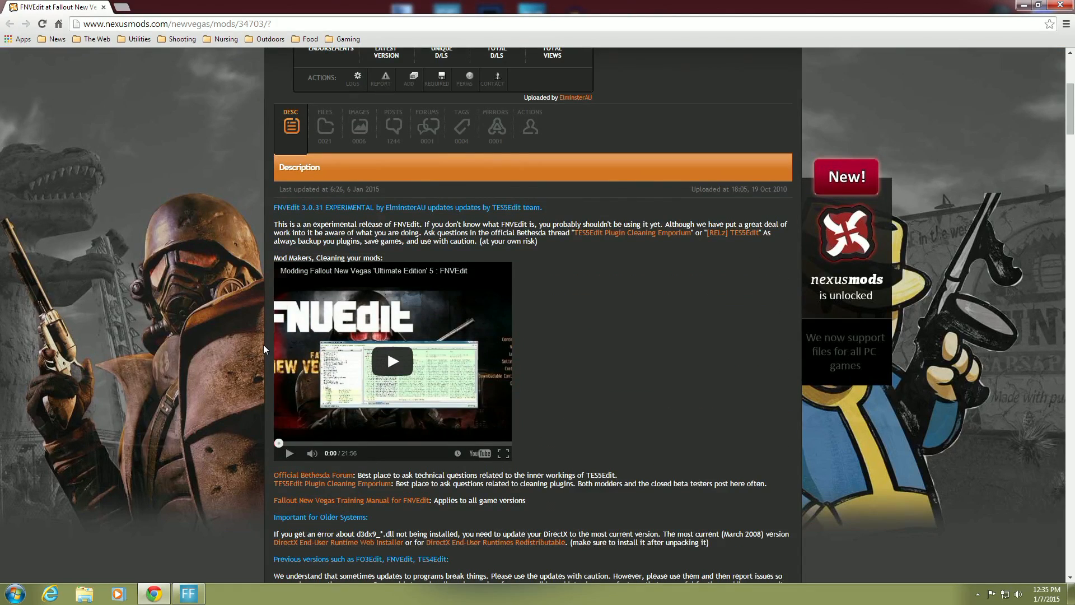
scroll(264, 350, down, 2)
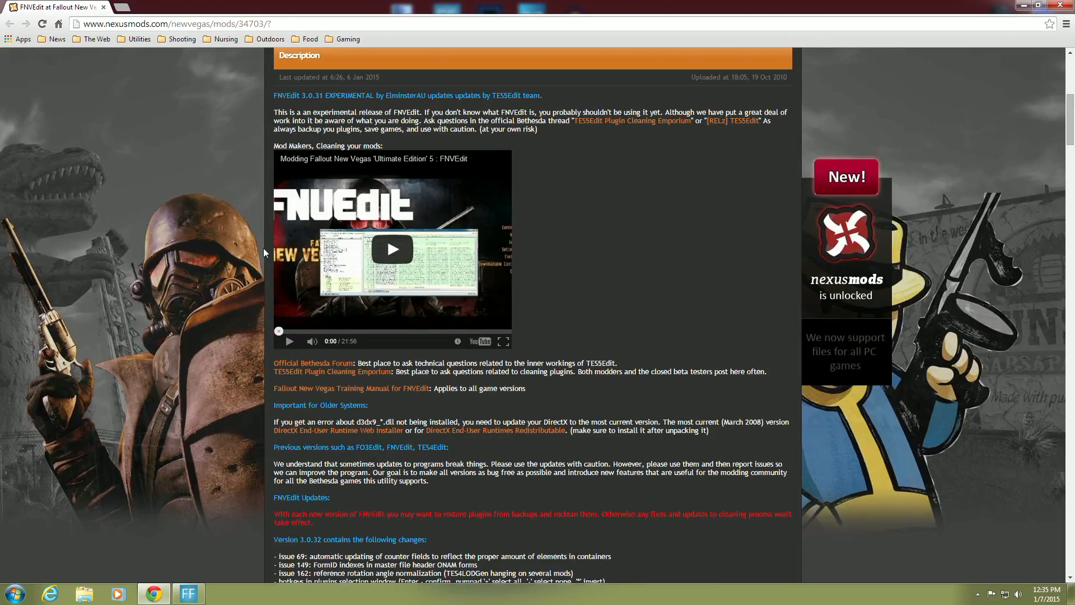
scroll(264, 253, down, 5)
scroll(263, 253, down, 20)
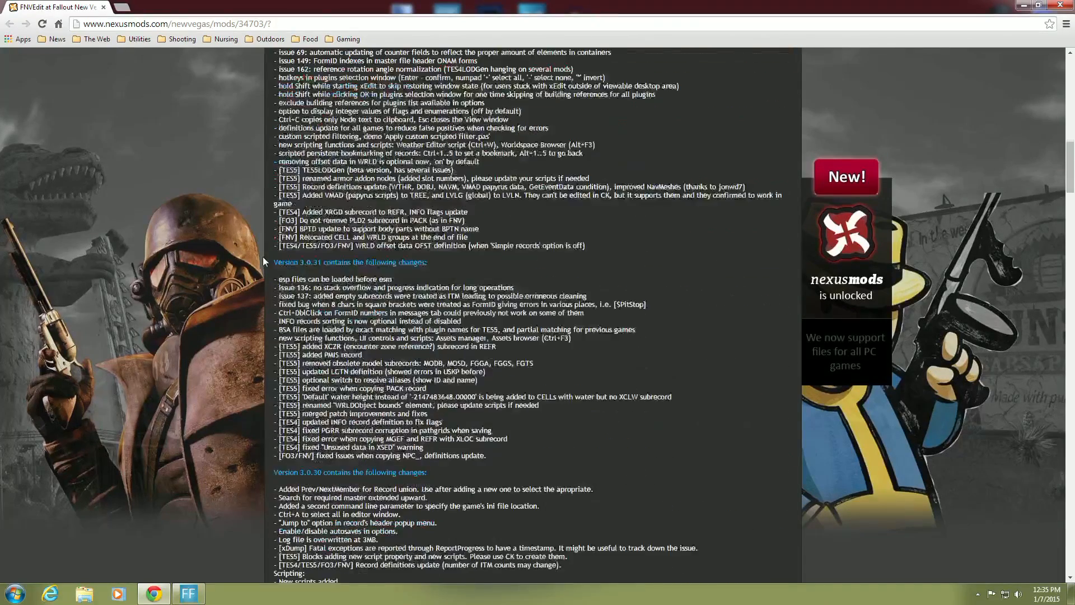
scroll(264, 265, up, 20)
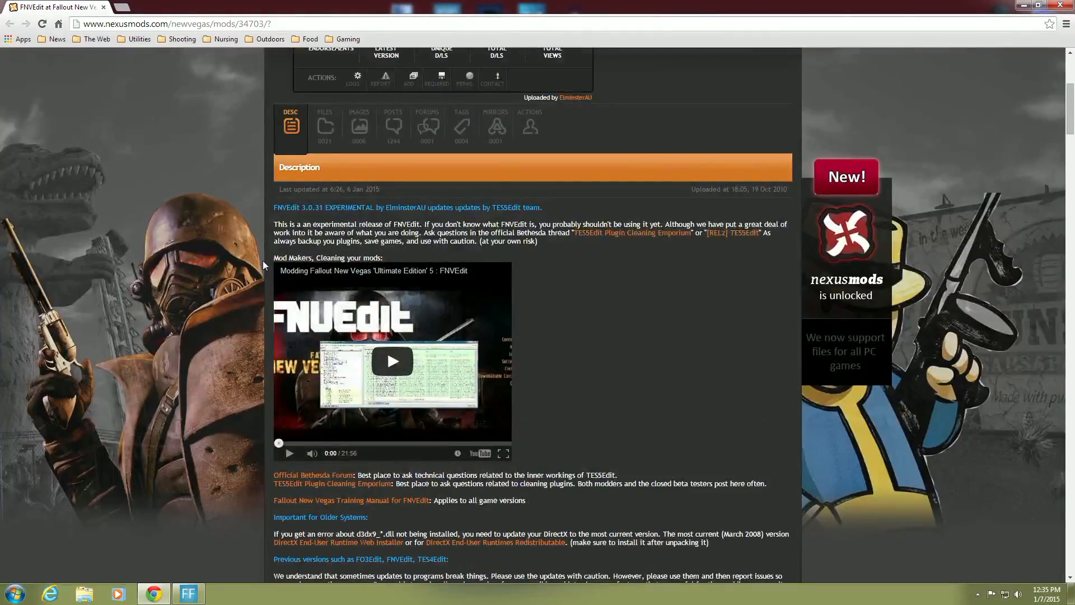
scroll(264, 261, up, 3)
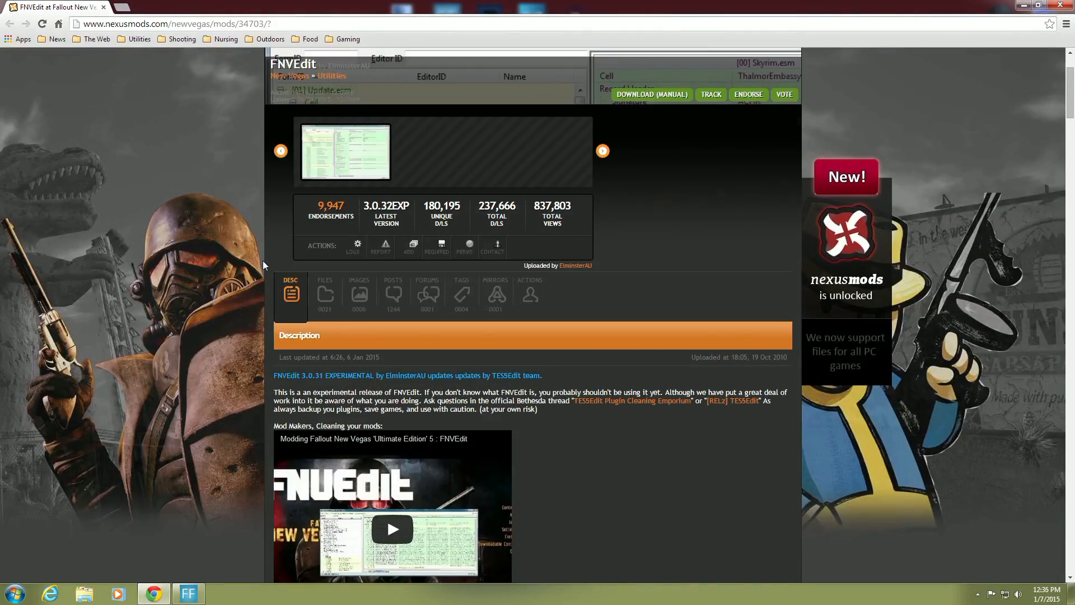
scroll(263, 261, up, 2)
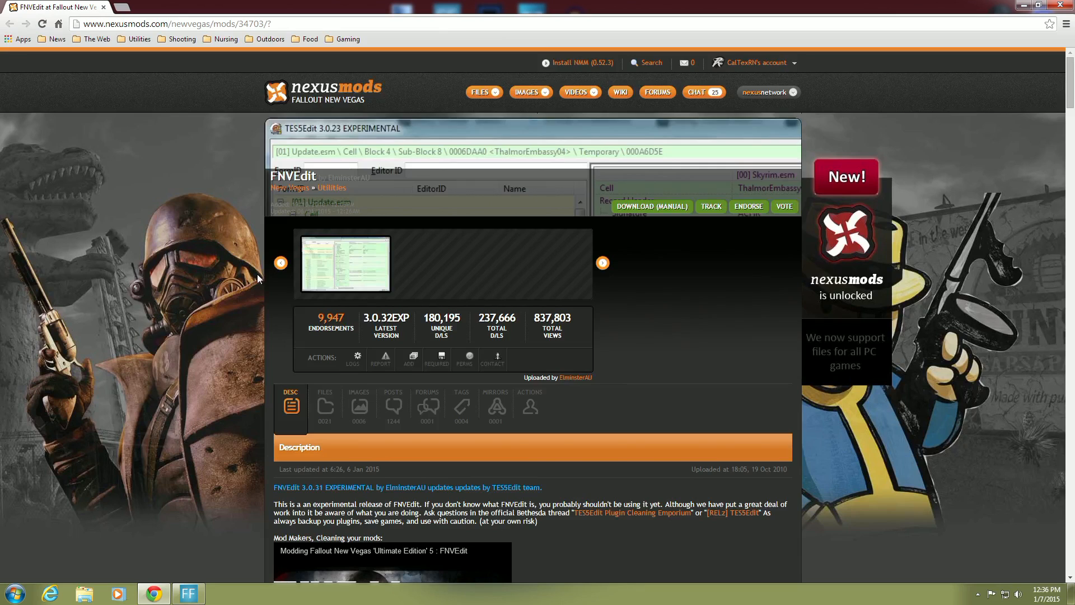
Step: Examine the main and old file versions offered for FNVEdit on Nexus Mods, and minimize the browser
scroll(257, 274, down, 2)
click(326, 317)
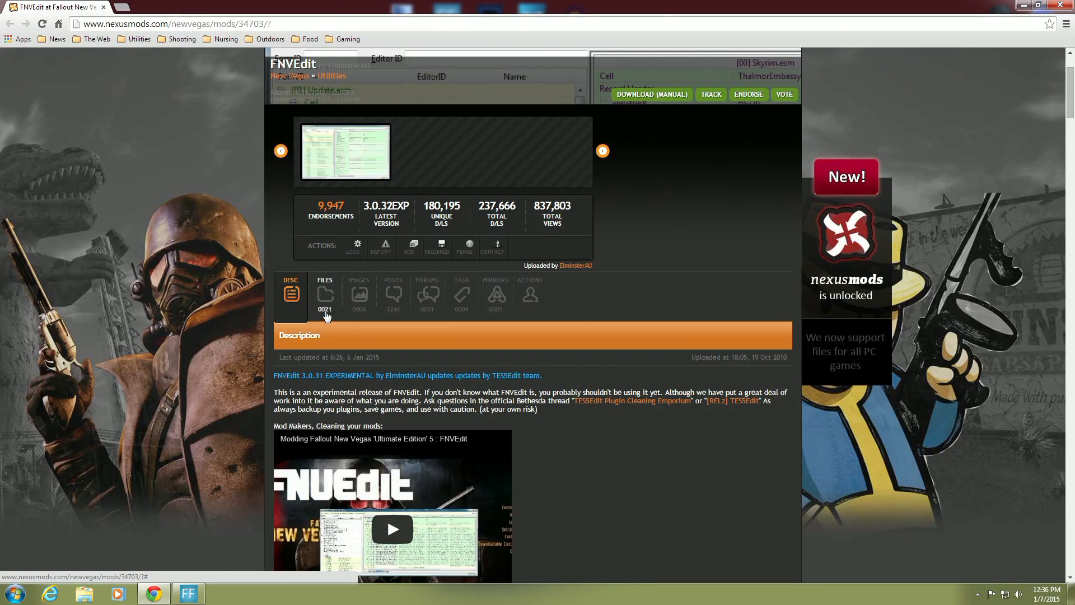
scroll(257, 318, down, 4)
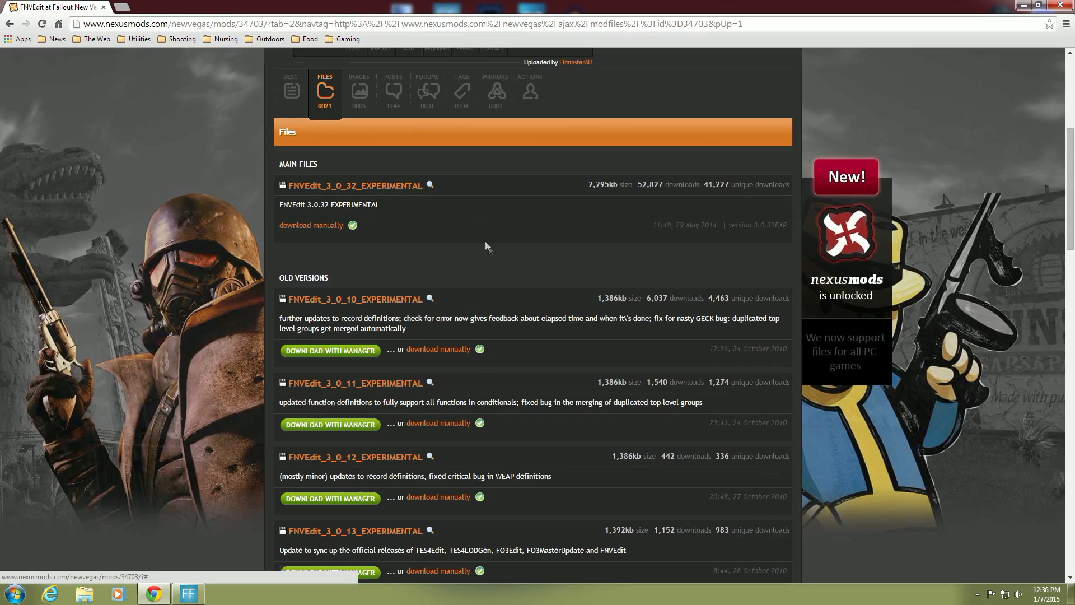
scroll(484, 245, down, 20)
scroll(510, 270, up, 20)
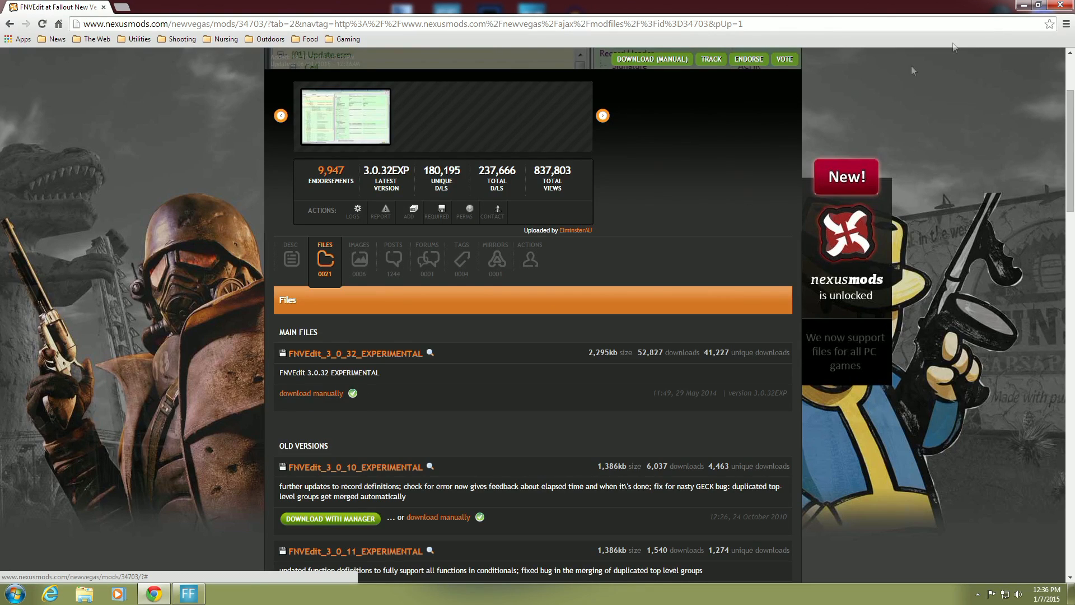
click(1022, 6)
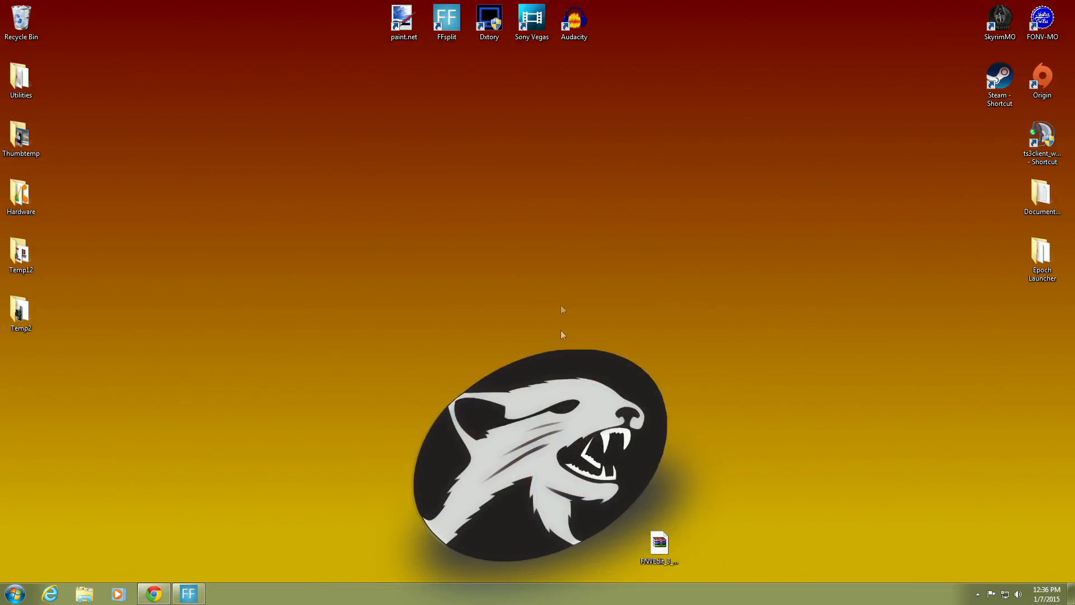
Step: Open the downloaded FNVEdit archive from the desktop and read through its TES5Edit Readme.txt before closing the readme
drag(659, 541, 533, 307)
double_click(532, 309)
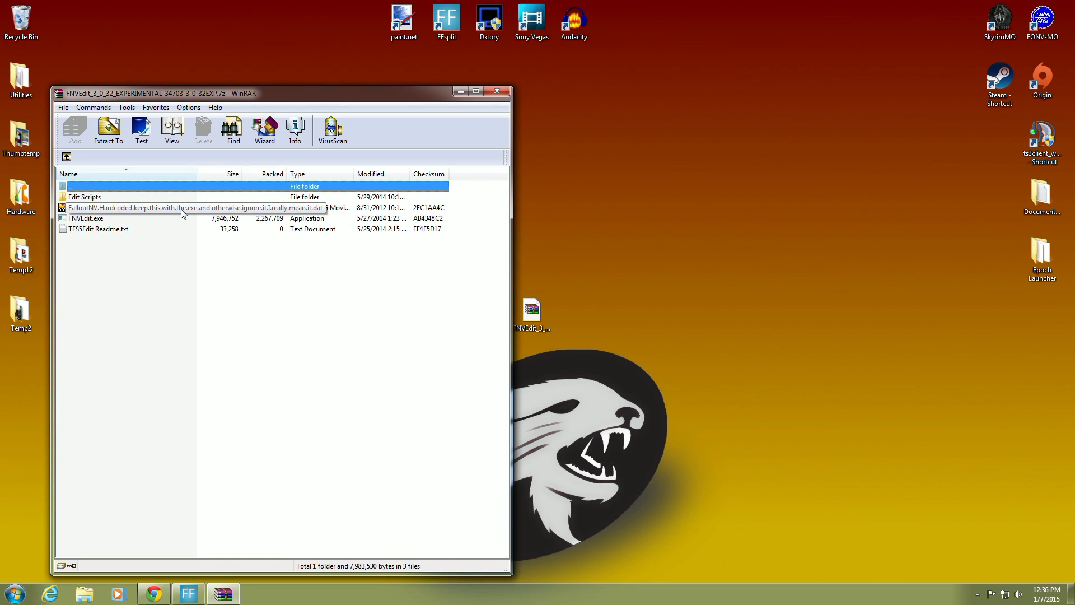
double_click(108, 231)
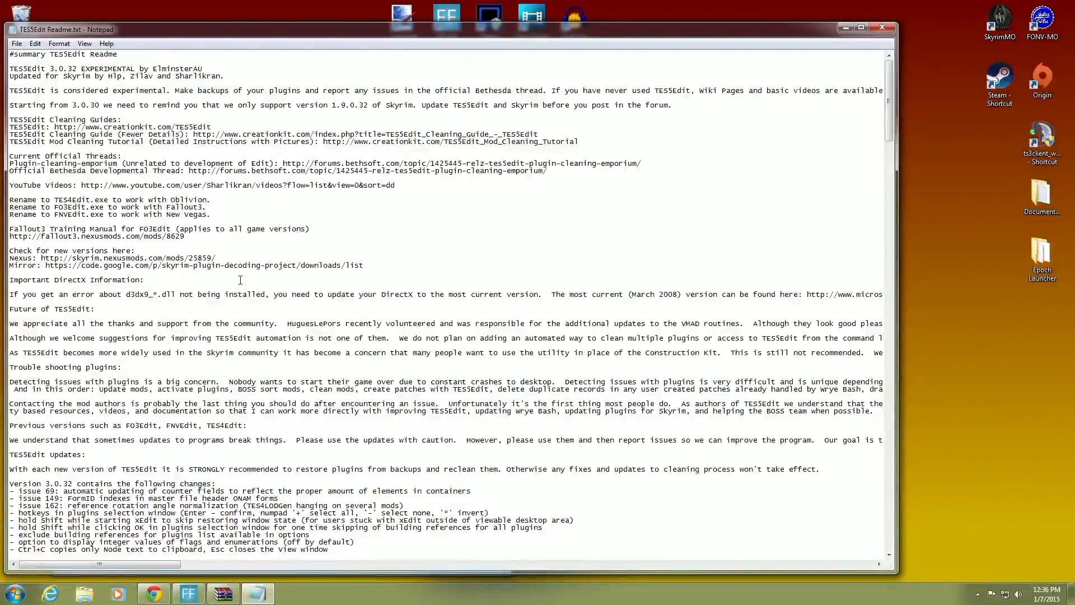
scroll(242, 199, down, 17)
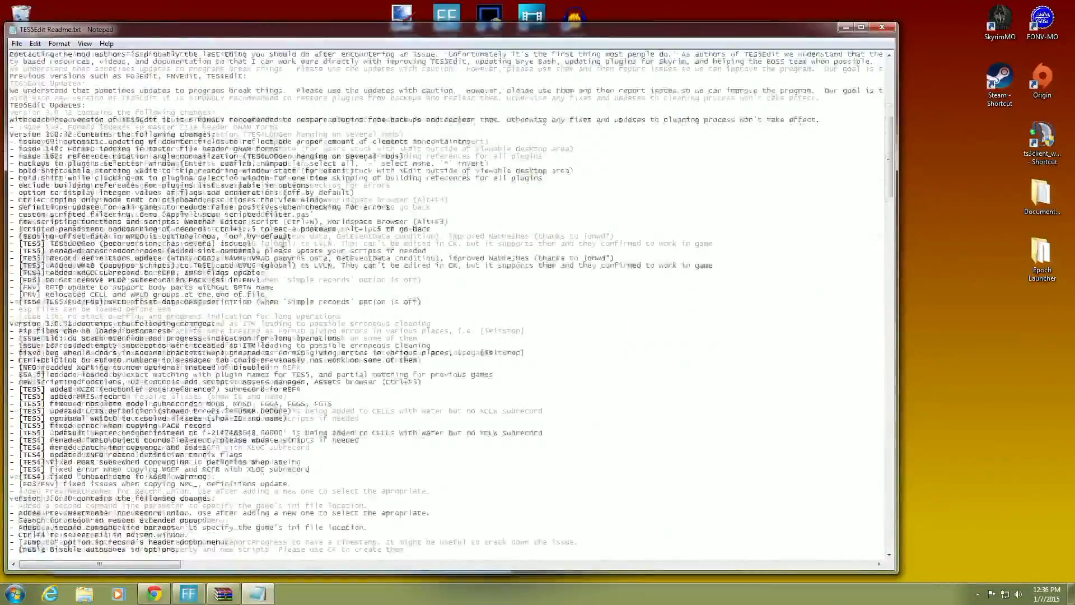
scroll(283, 244, up, 17)
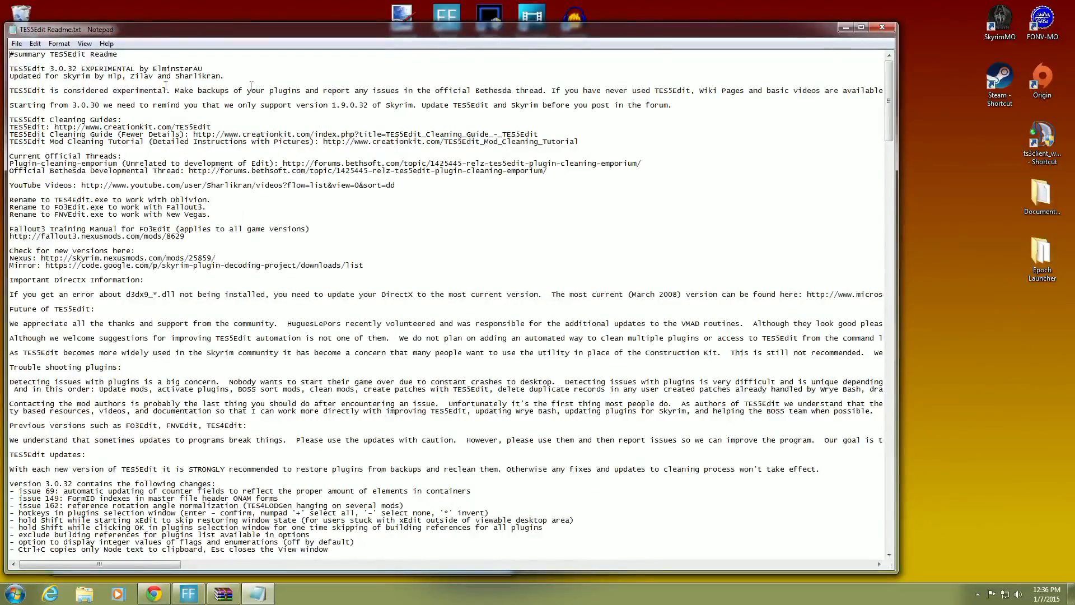
click(880, 30)
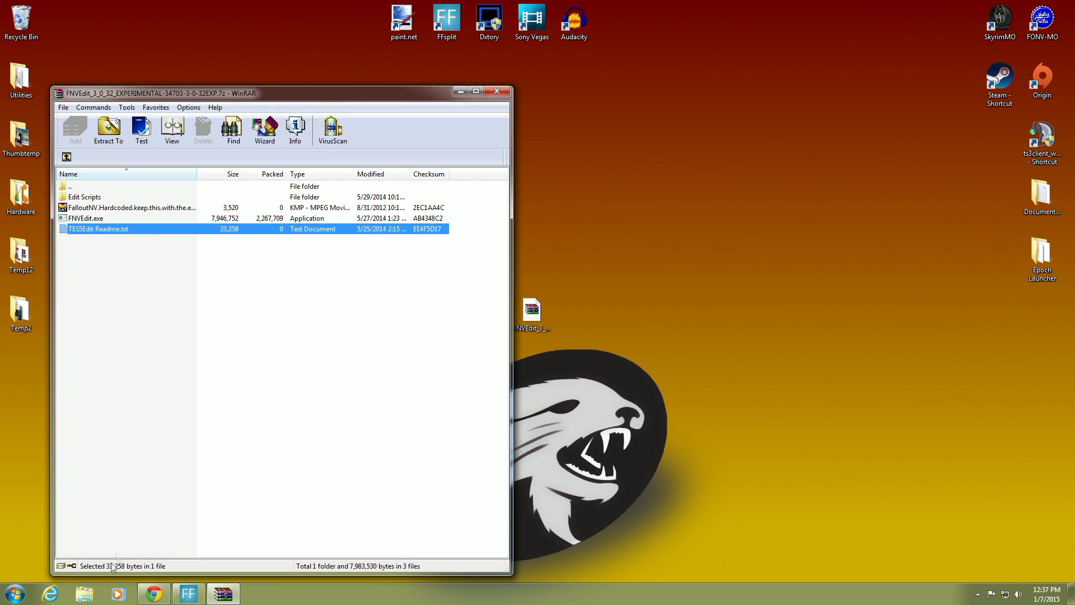
Step: Open the Fallout New Vegas folder under Steam\SteamApps\common on drive E: and place its window beside the archive
click(90, 595)
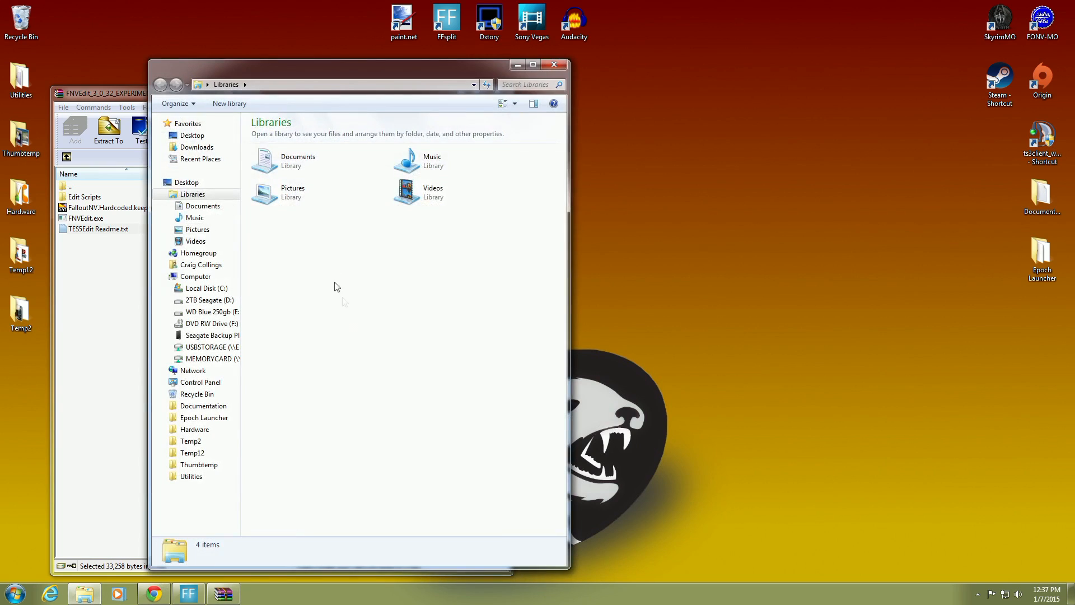
click(222, 314)
double_click(326, 219)
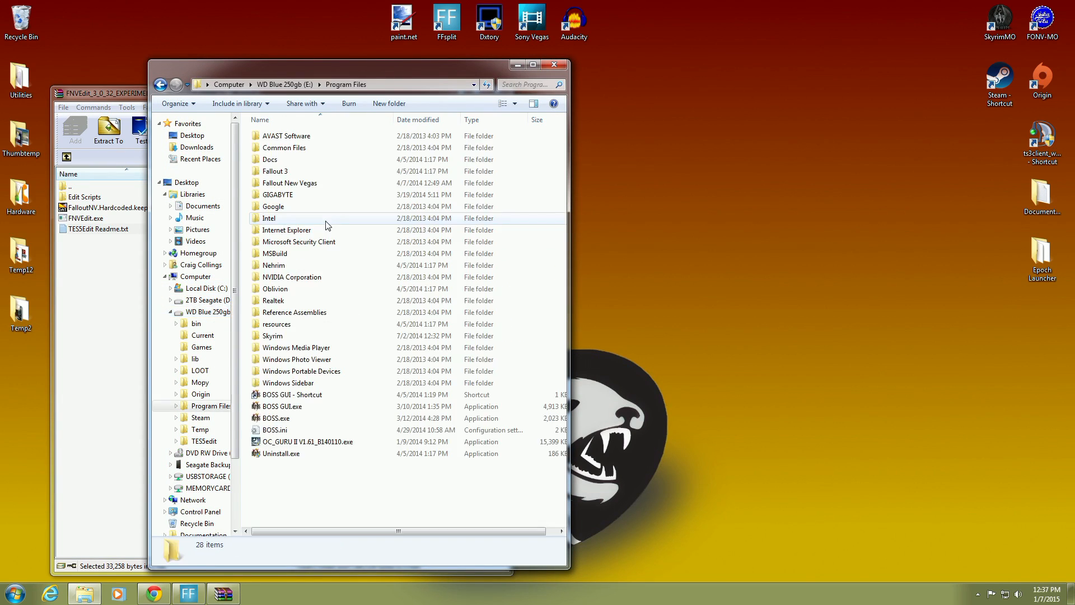
click(160, 85)
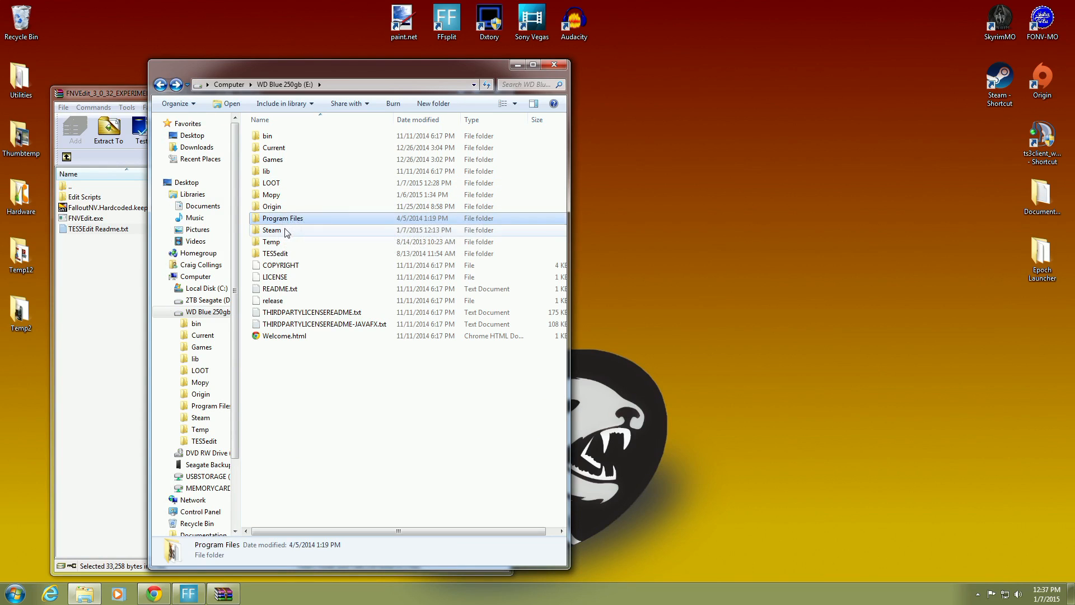
double_click(273, 229)
double_click(309, 371)
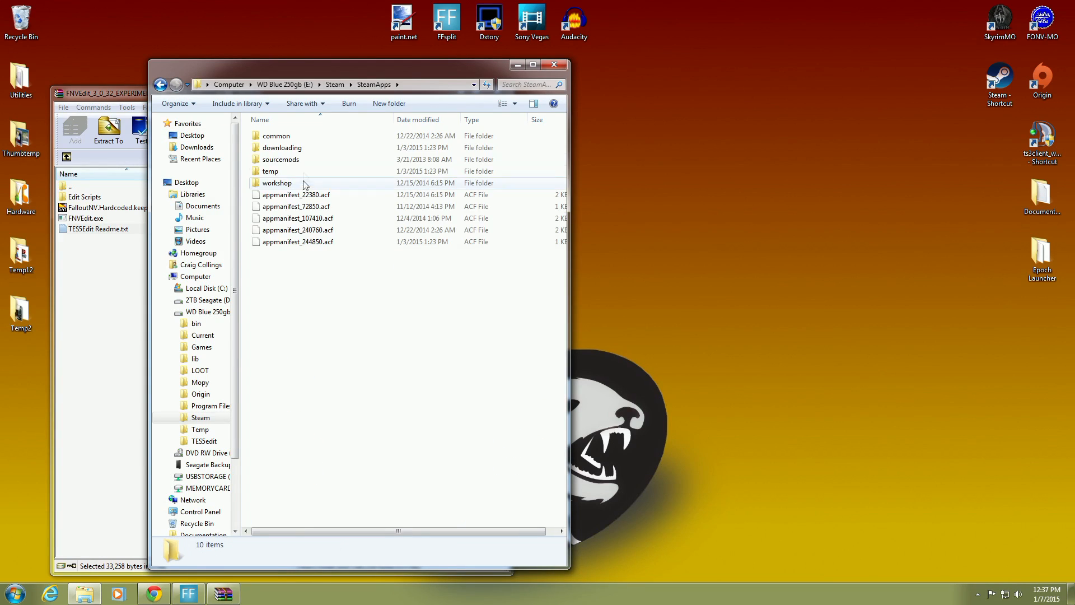
double_click(303, 138)
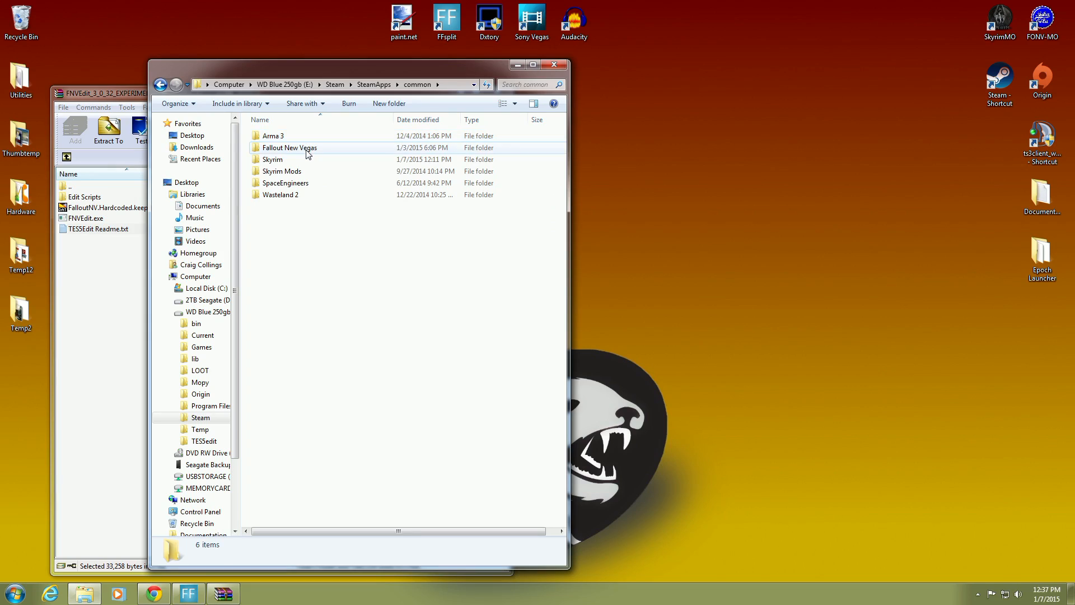
double_click(307, 148)
drag(311, 71, 705, 74)
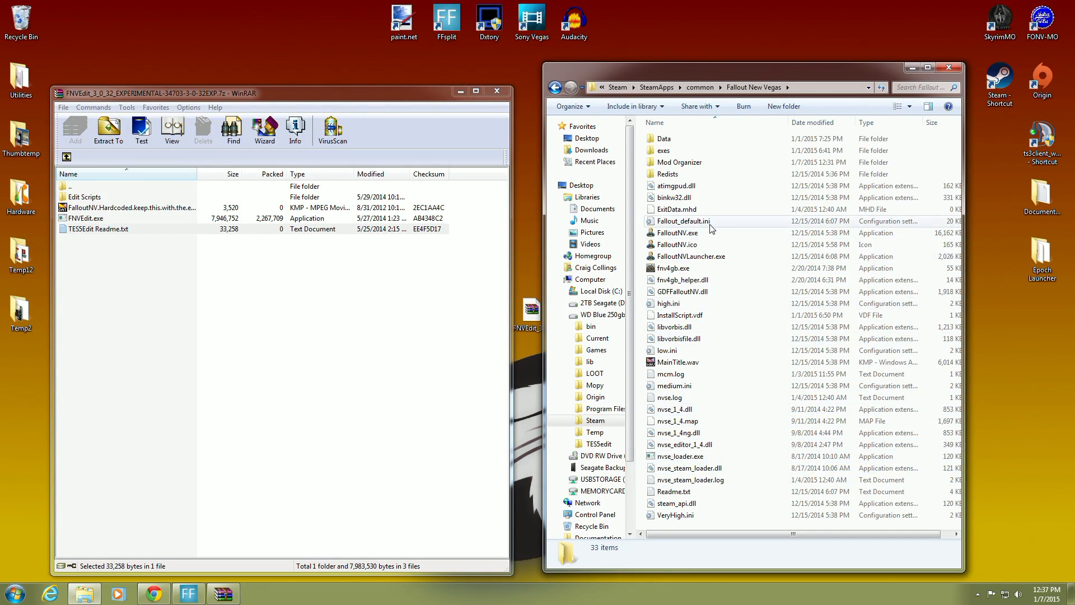
click(99, 199)
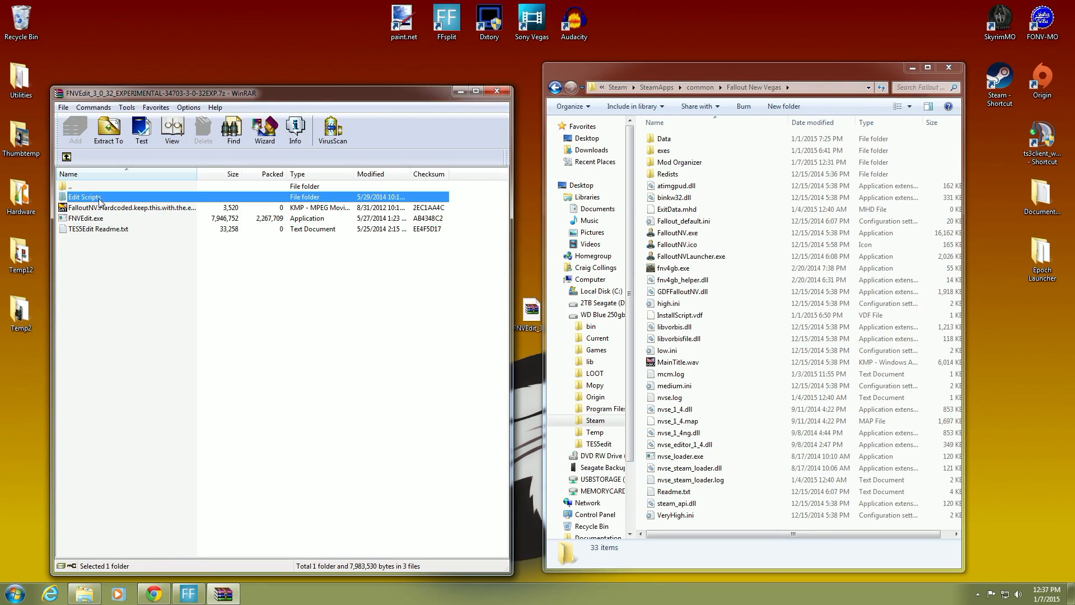
ctrl+click(111, 209)
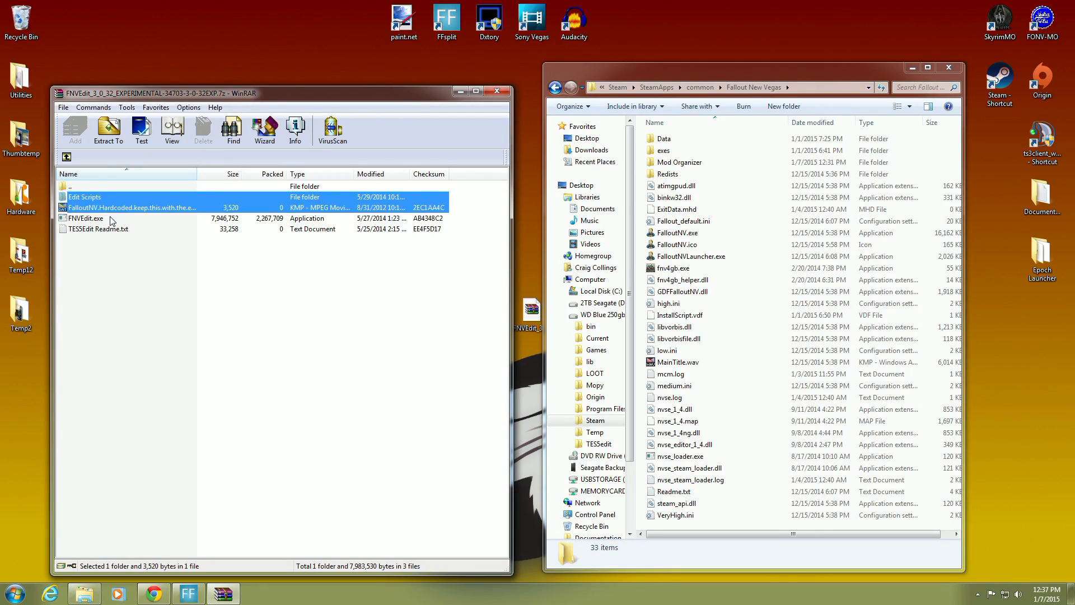
ctrl+click(115, 219)
drag(168, 216, 246, 218)
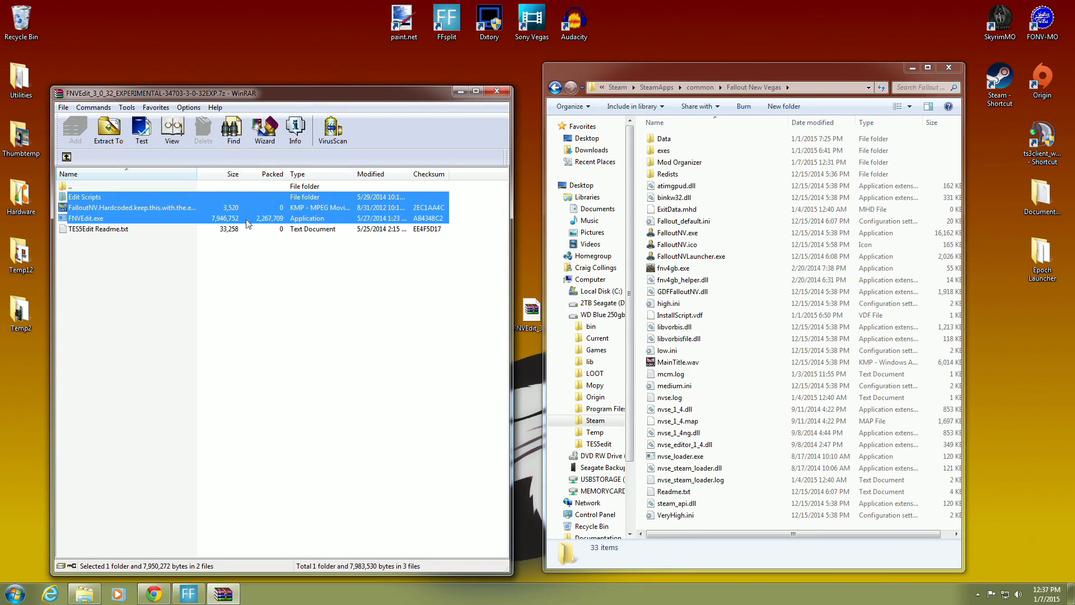
click(495, 96)
Step: Copy the FNVEdit archive from the desktop into the Fallout New Vegas folder
drag(530, 310, 733, 331)
right_click(727, 298)
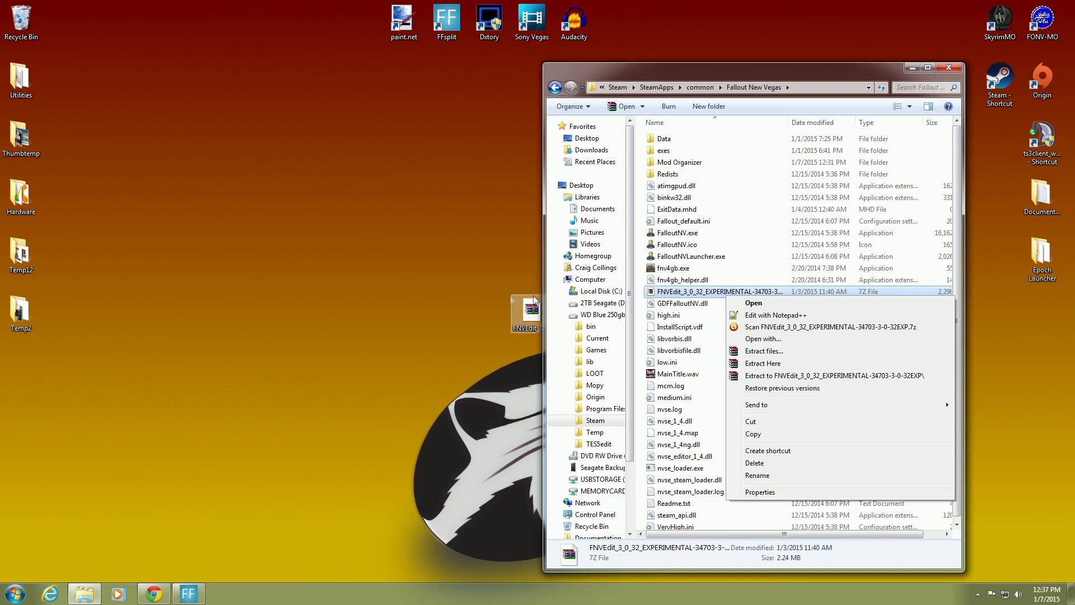
click(464, 294)
drag(665, 295, 448, 261)
Step: Delete the copy of the FNVEdit archive from the Fallout New Vegas folder
right_click(700, 293)
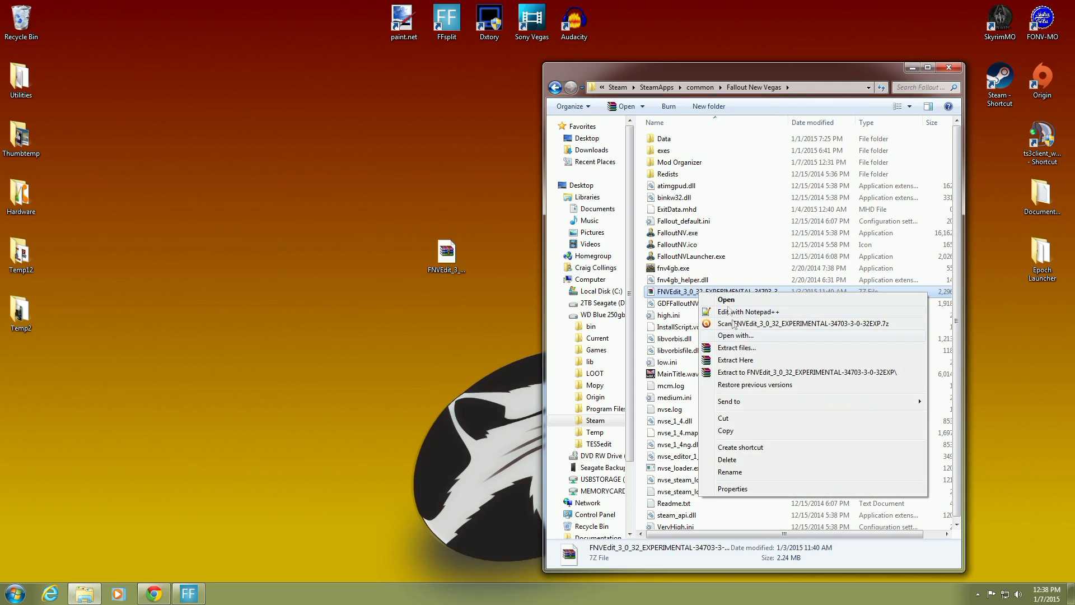
click(727, 459)
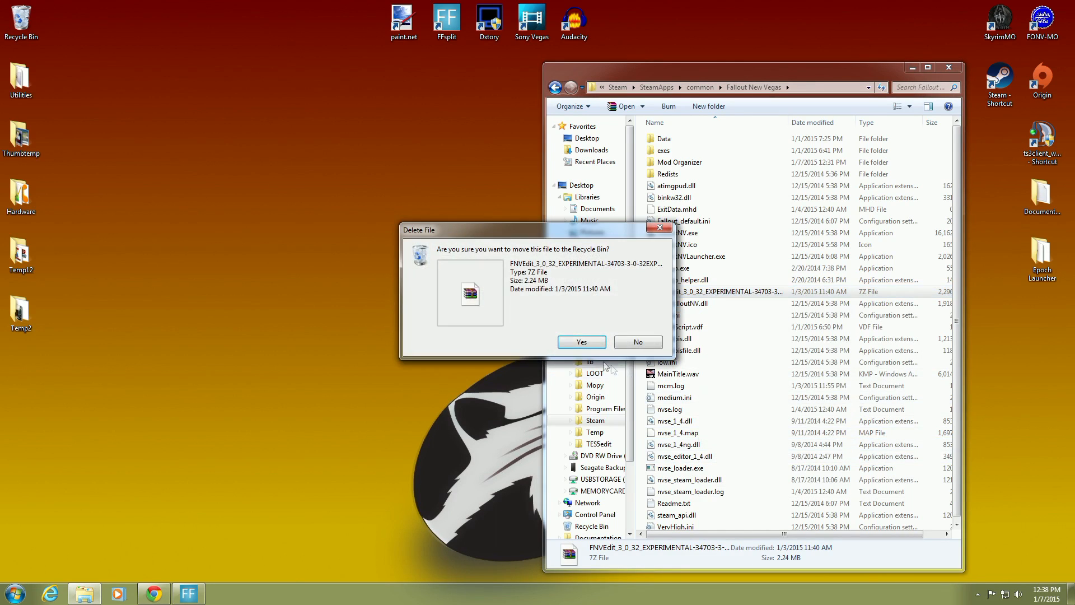
click(581, 342)
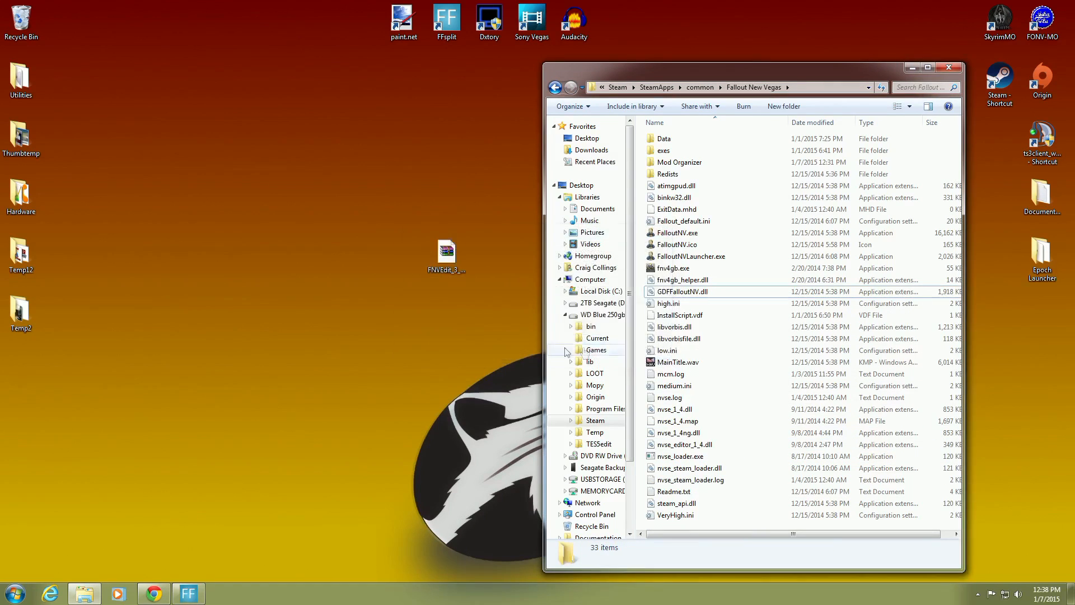
Step: Extract Edit Scripts, the FalloutNV.Hardcoded .dat file and FNVEdit.exe from the desktop archive into the Fallout New Vegas folder
double_click(435, 257)
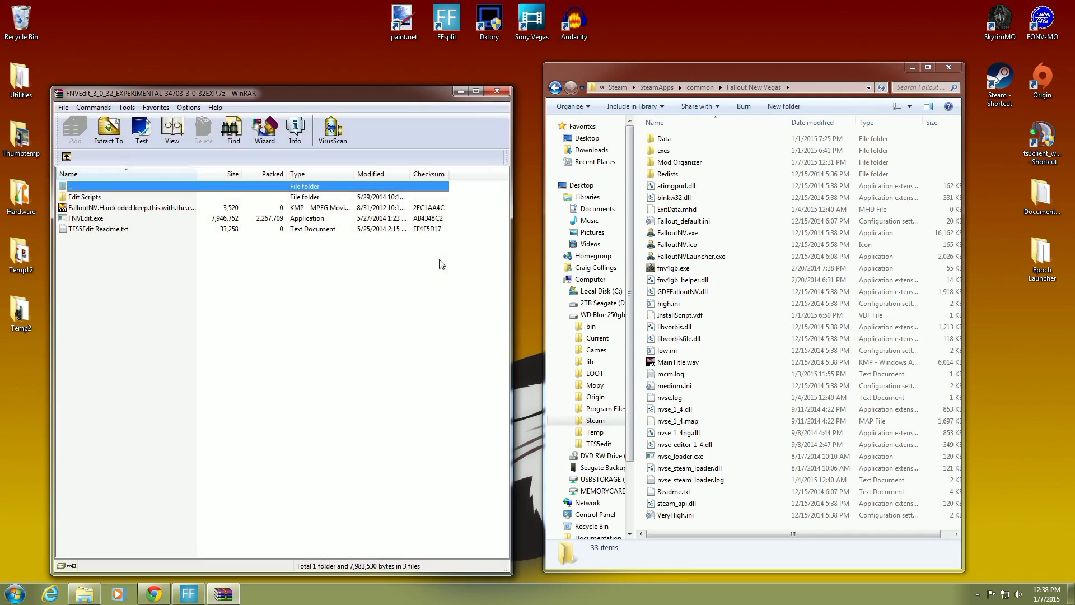
click(116, 199)
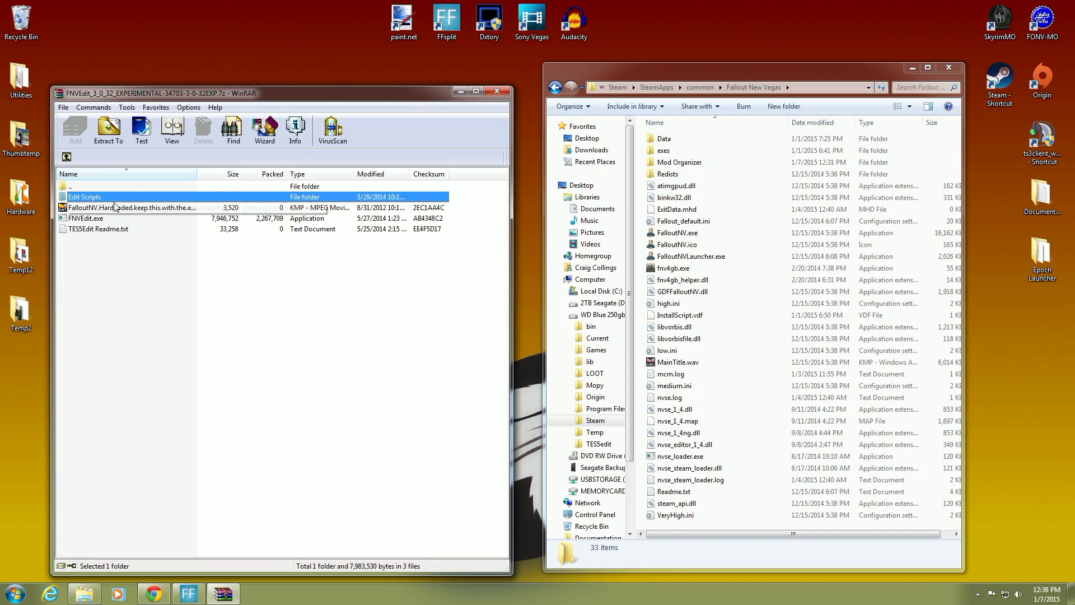
ctrl+click(119, 208)
ctrl+click(123, 218)
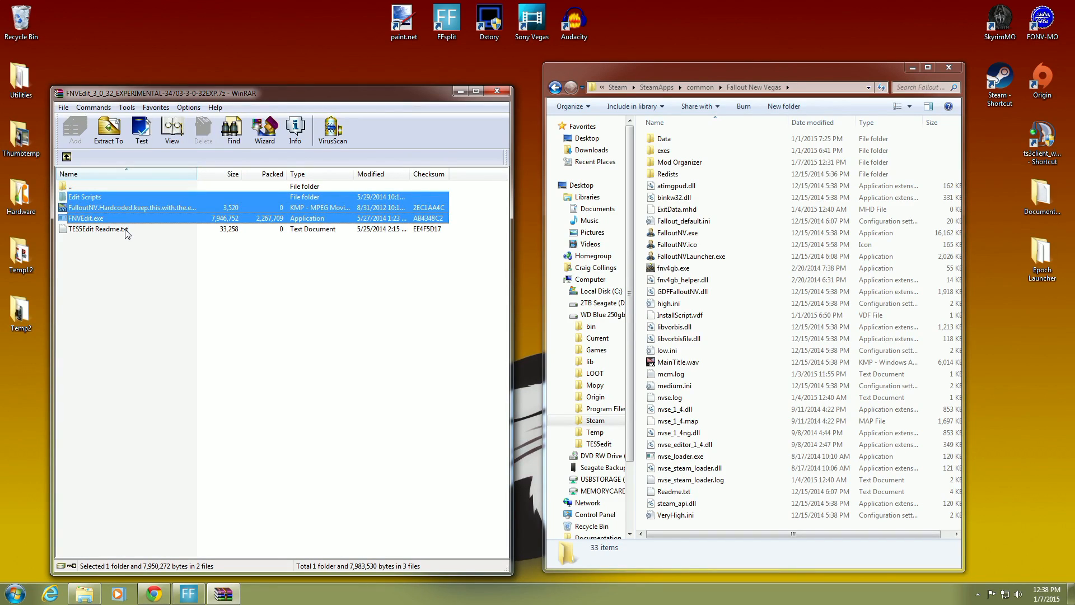
drag(148, 197, 740, 305)
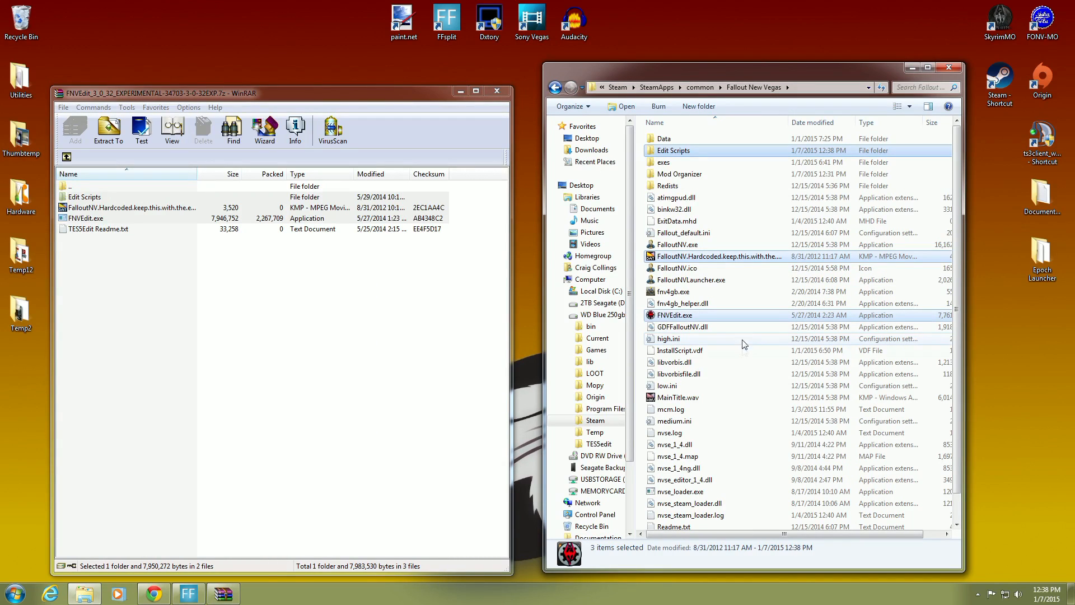
Step: Close the archive and folder windows, and move the FNVEdit archive below Temp2 on the desktop
click(491, 92)
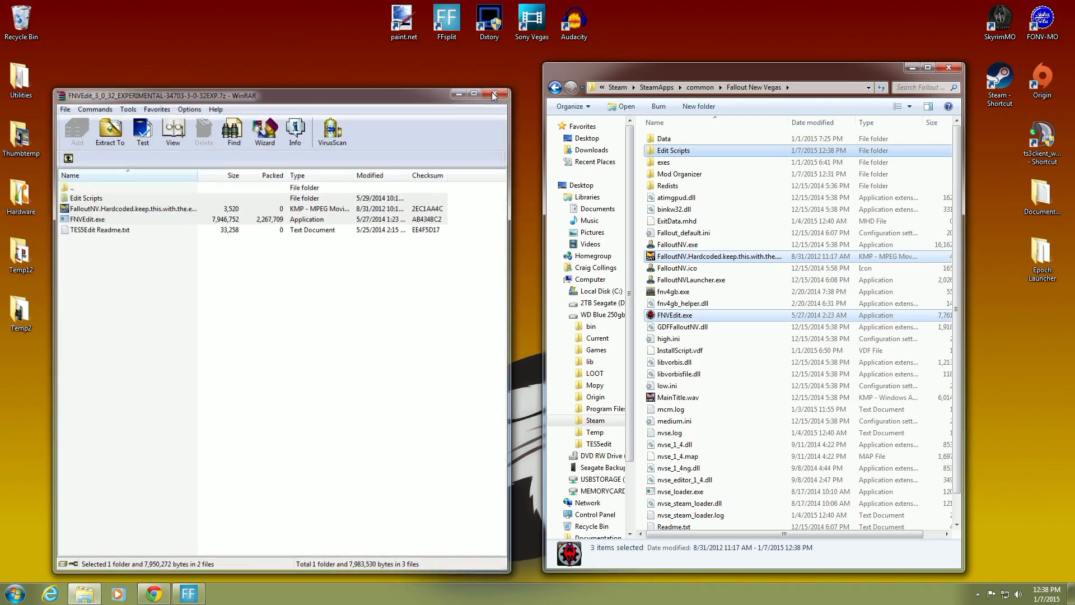
drag(448, 256, 23, 372)
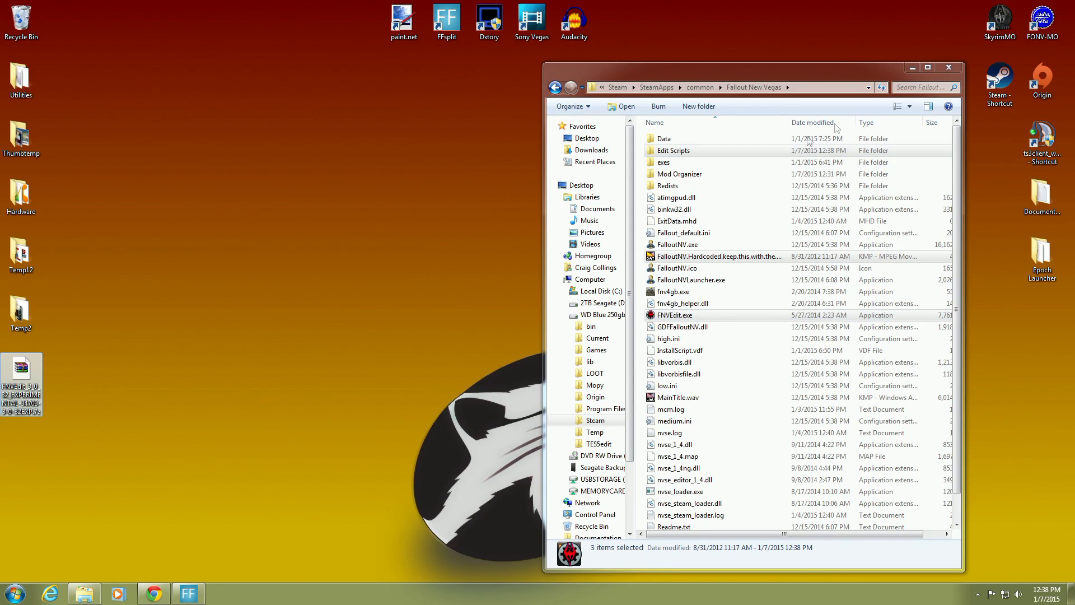
click(949, 68)
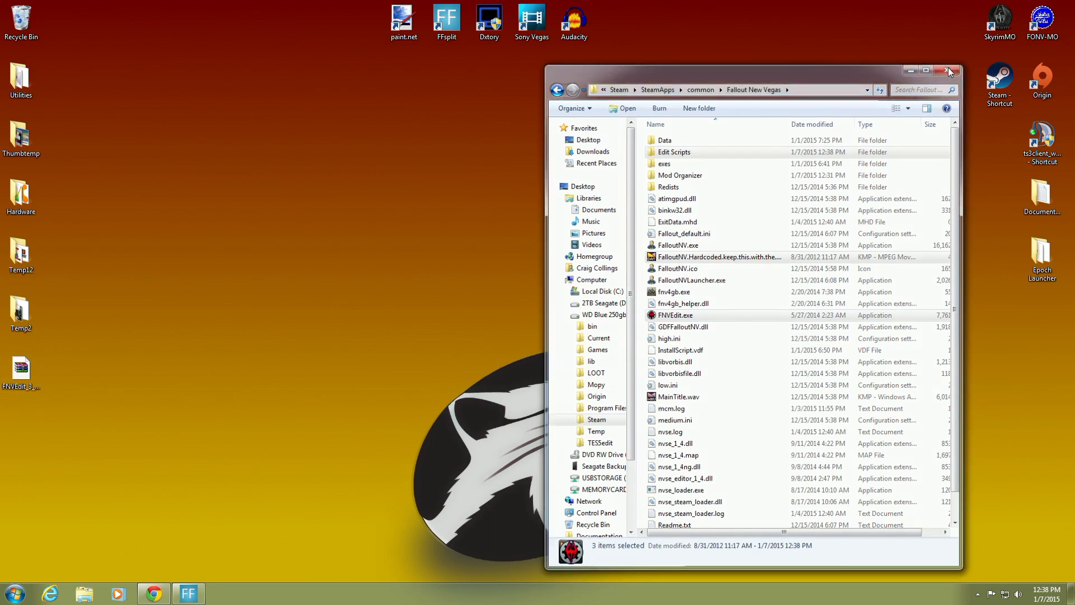
Step: Move the FONV-MO shortcut toward the middle of the desktop and launch Mod Organizer from it
drag(1044, 28, 693, 109)
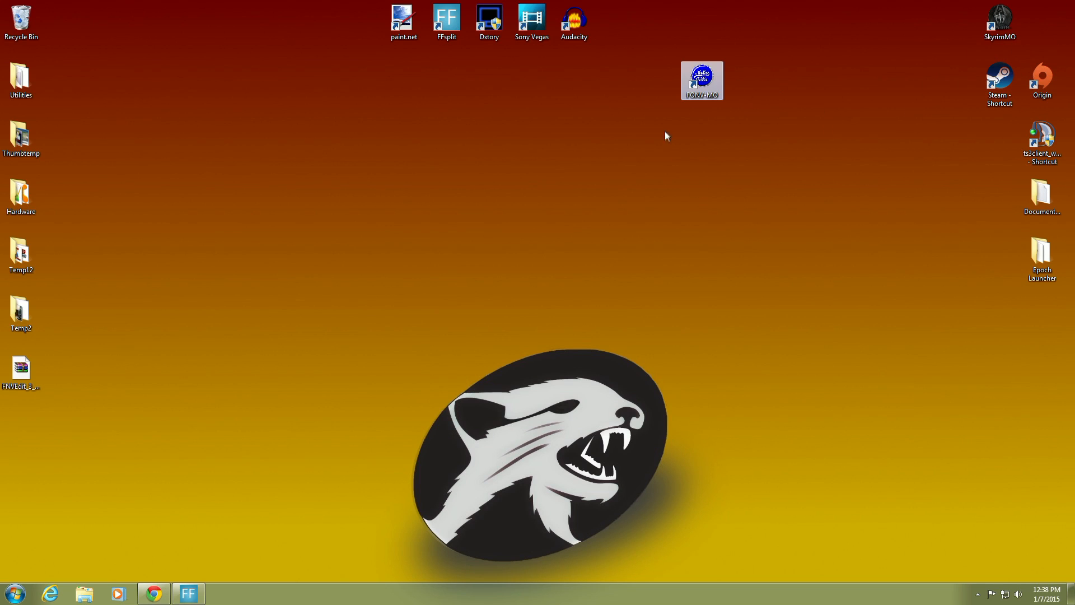
double_click(719, 87)
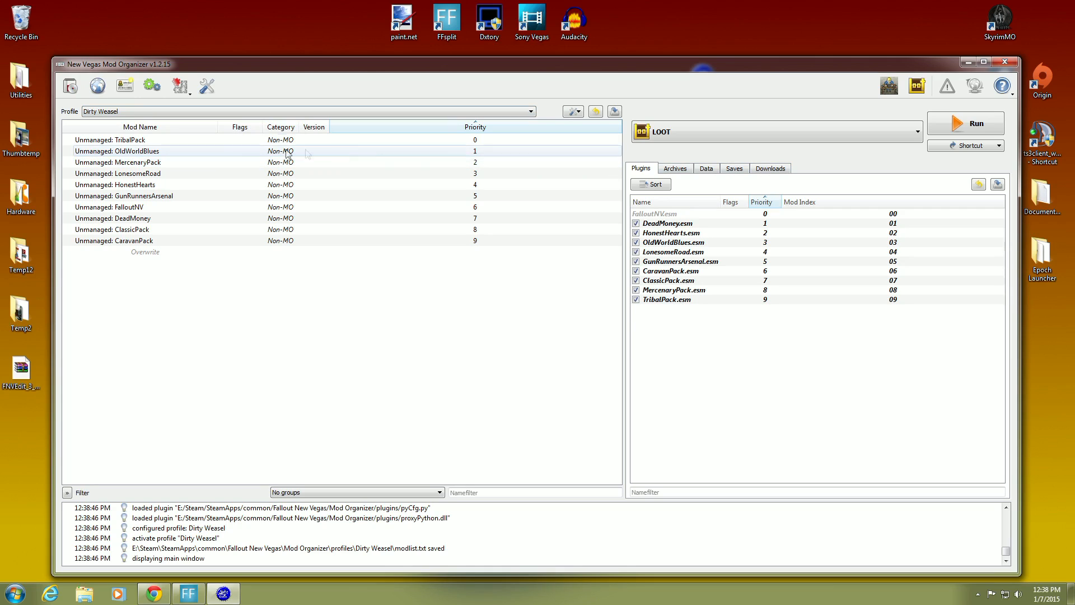
Step: Start a new Mod Organizer executable entry titled FNVedit
click(157, 94)
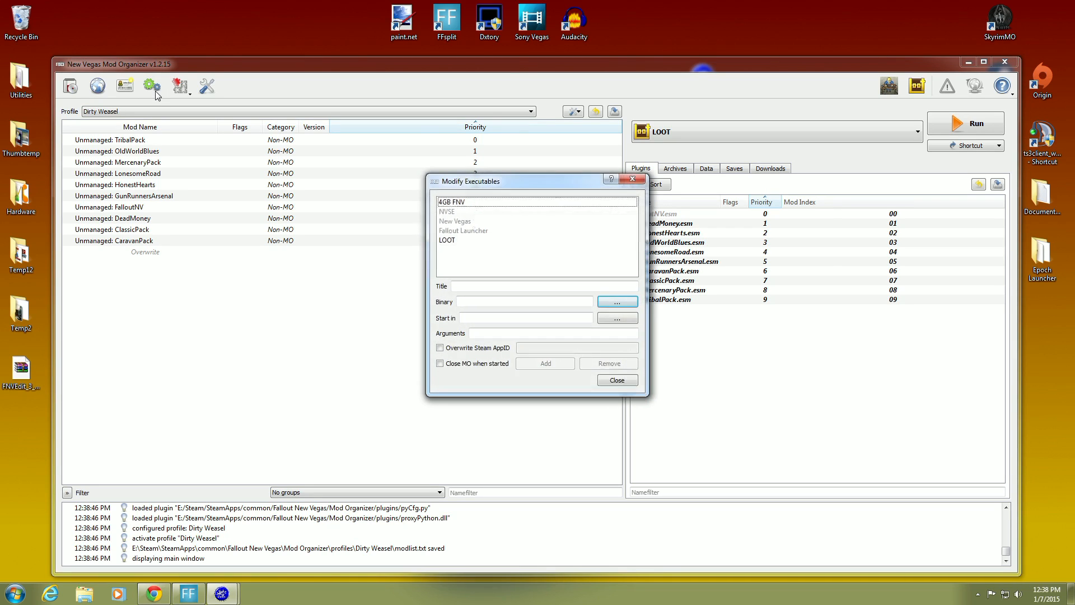
click(470, 287)
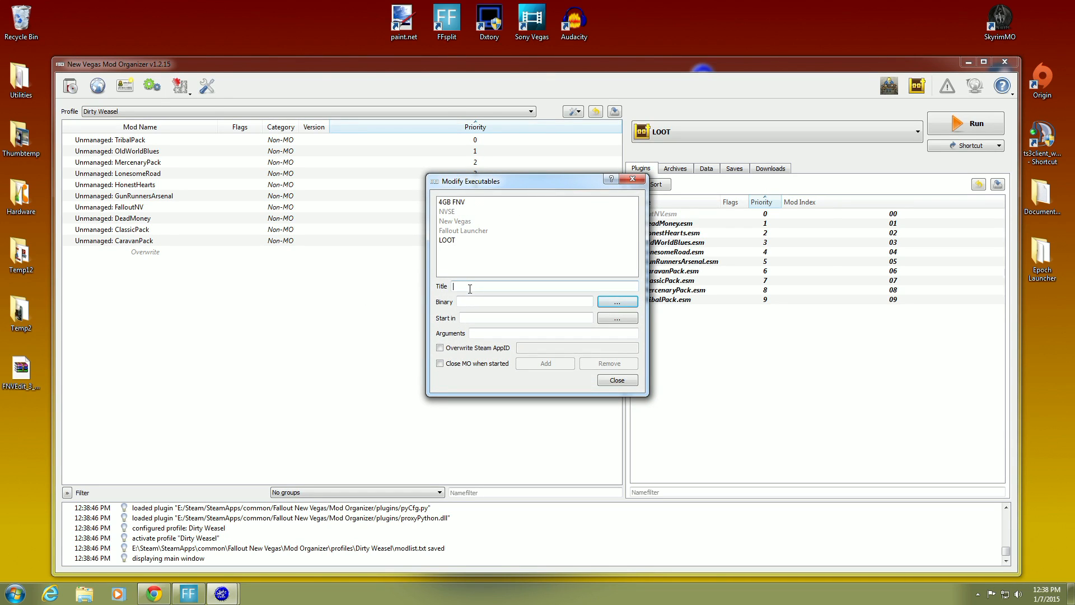
text(FNVedit)
Step: Set the new entry's binary to FNVEdit.exe from Steam\SteamApps\common\Fallout New Vegas on the E: drive
click(611, 301)
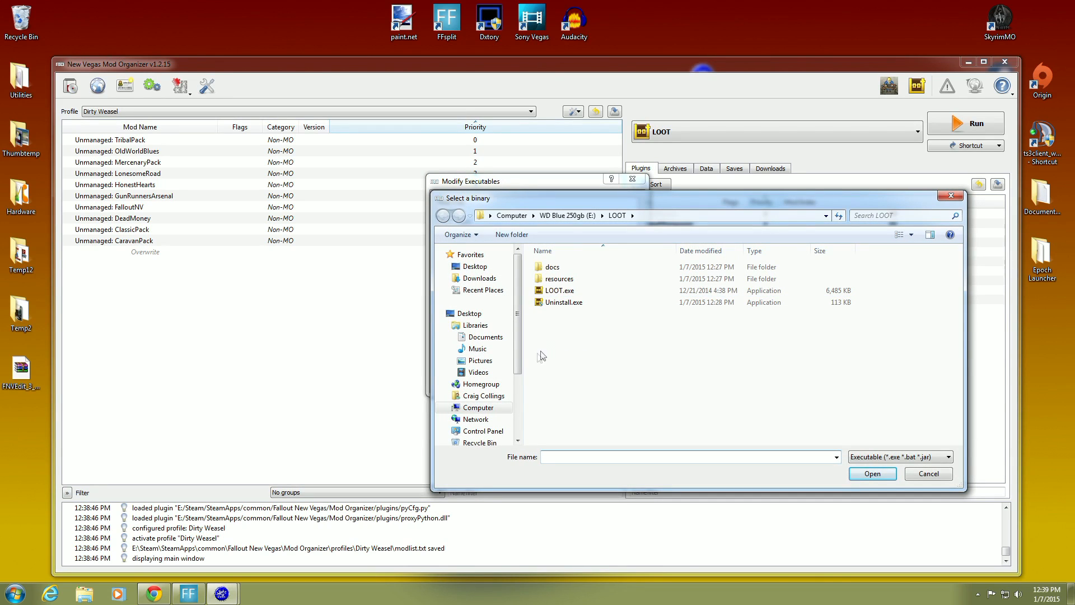
click(479, 407)
click(854, 291)
double_click(855, 292)
click(603, 366)
double_click(603, 366)
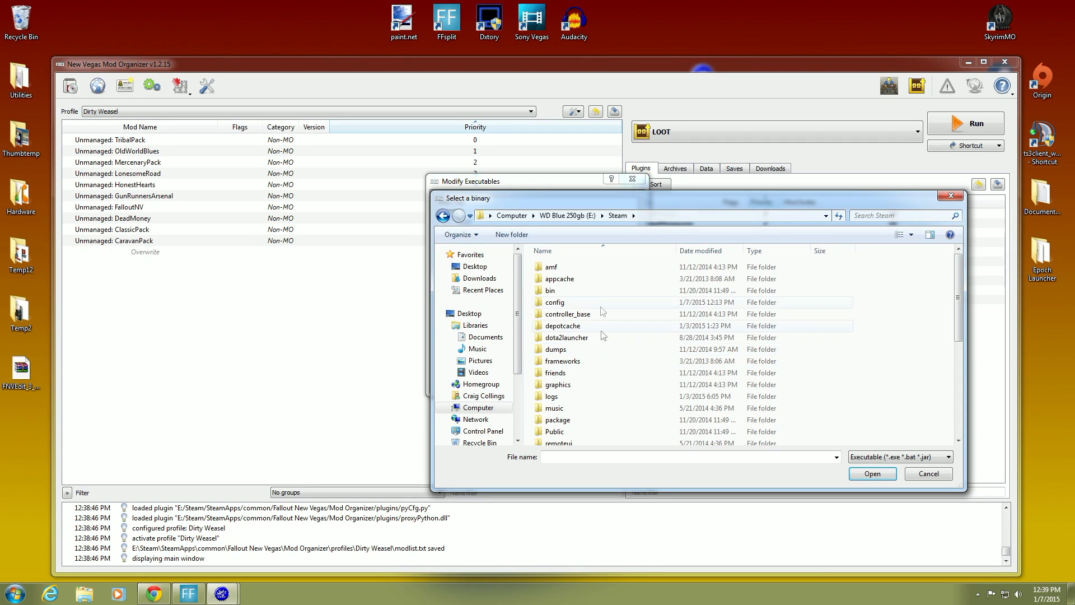
scroll(619, 377, down, 3)
double_click(607, 398)
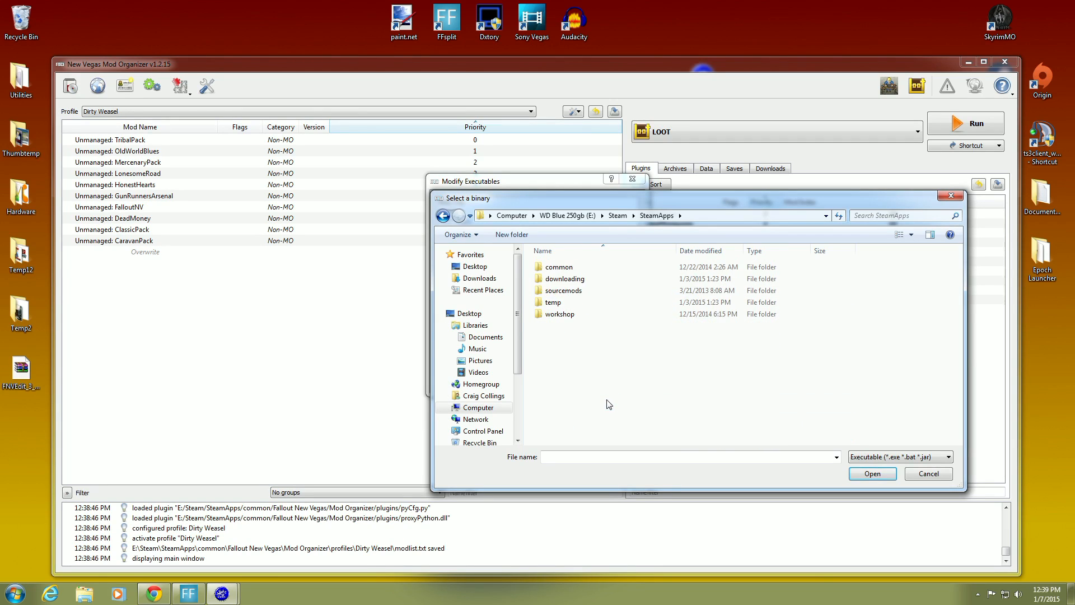
double_click(590, 269)
double_click(593, 279)
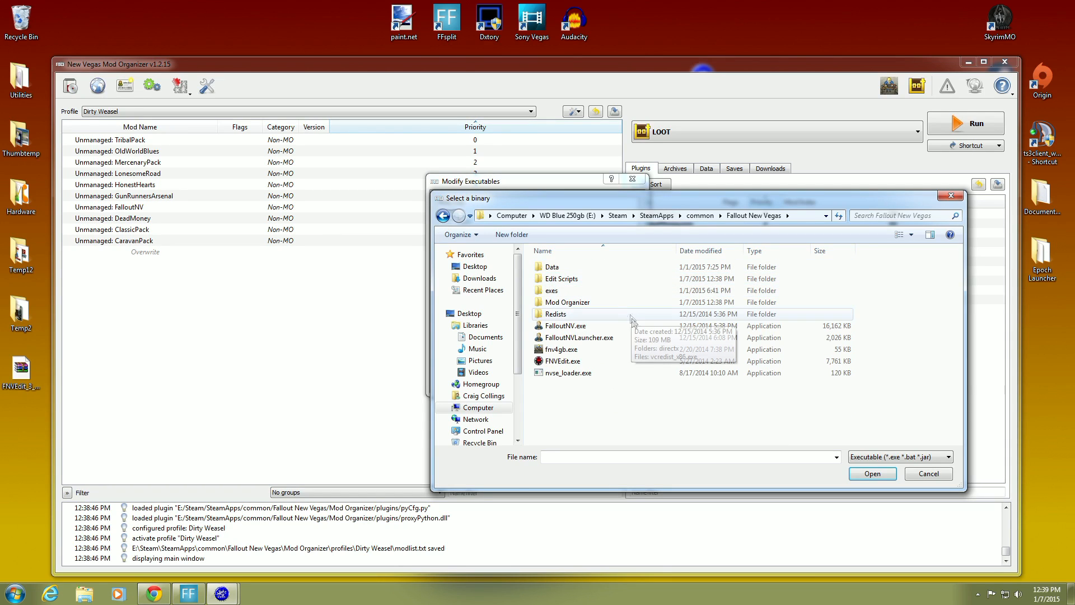
click(563, 363)
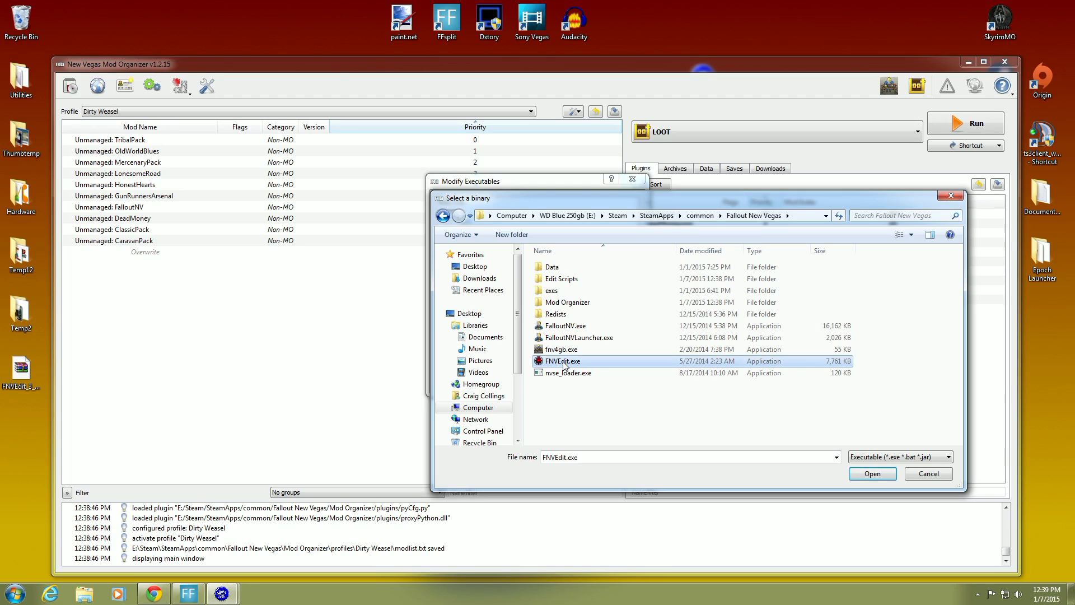
click(855, 477)
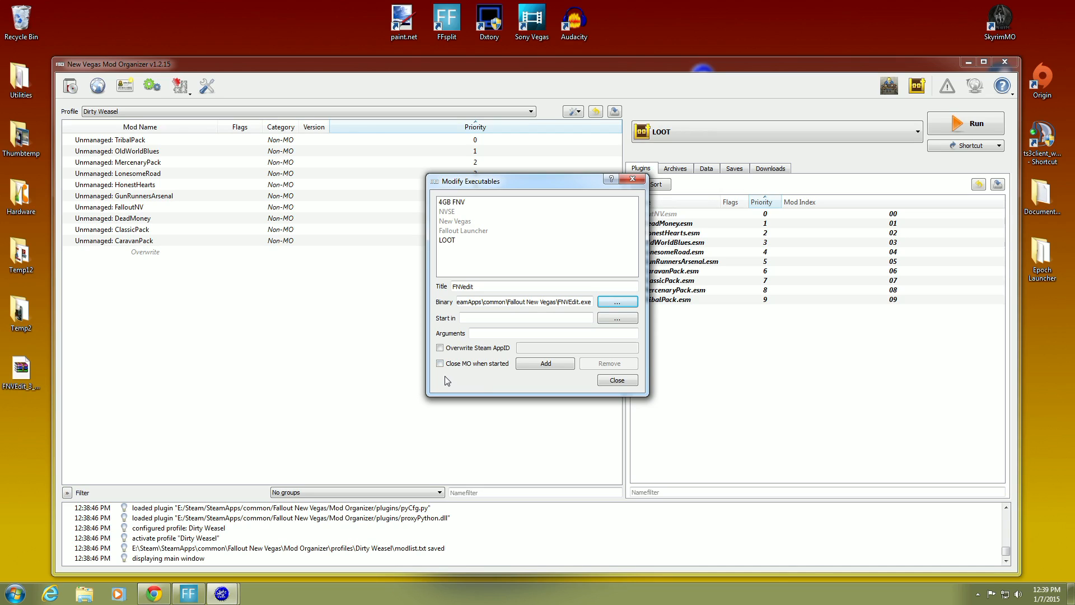
Step: Add the FNVedit entry to the executables list and close the Modify Executables dialog
click(528, 366)
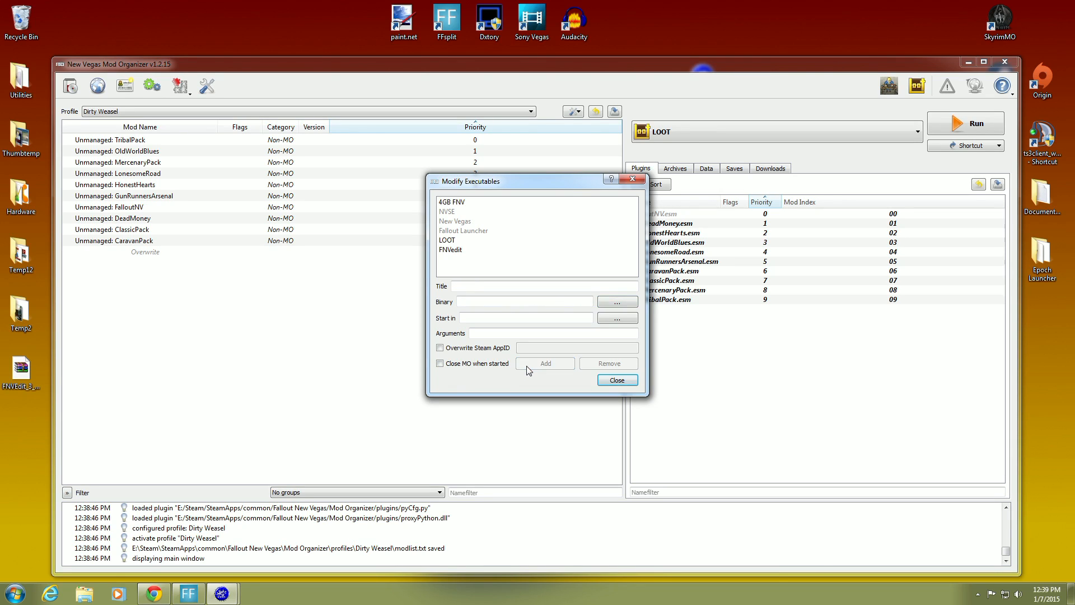
click(459, 256)
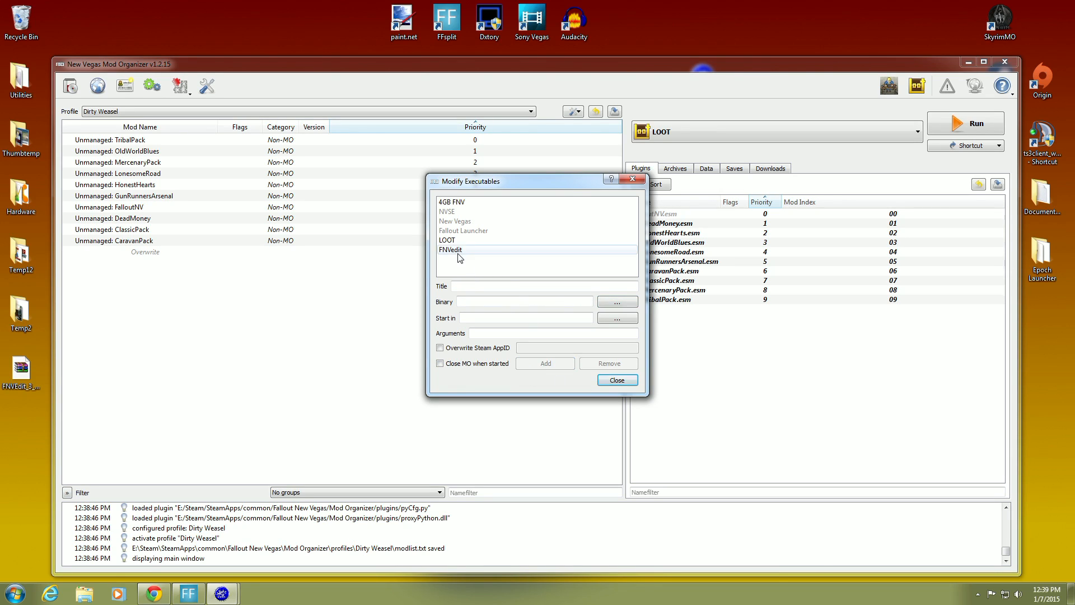
click(610, 382)
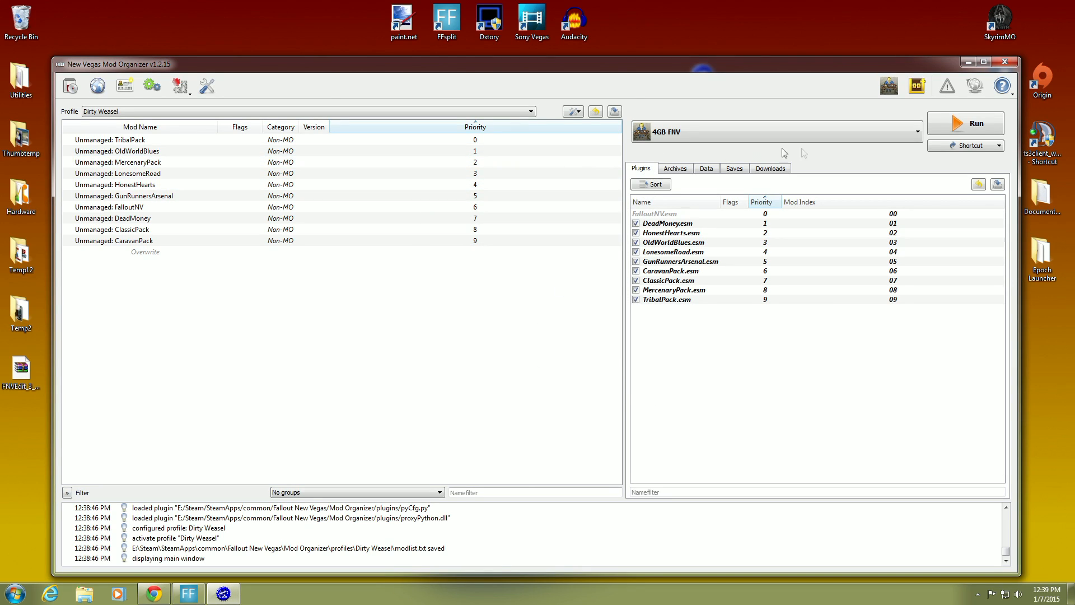
Step: Choose FNVedit as the current executable and create a toolbar shortcut for it
click(914, 134)
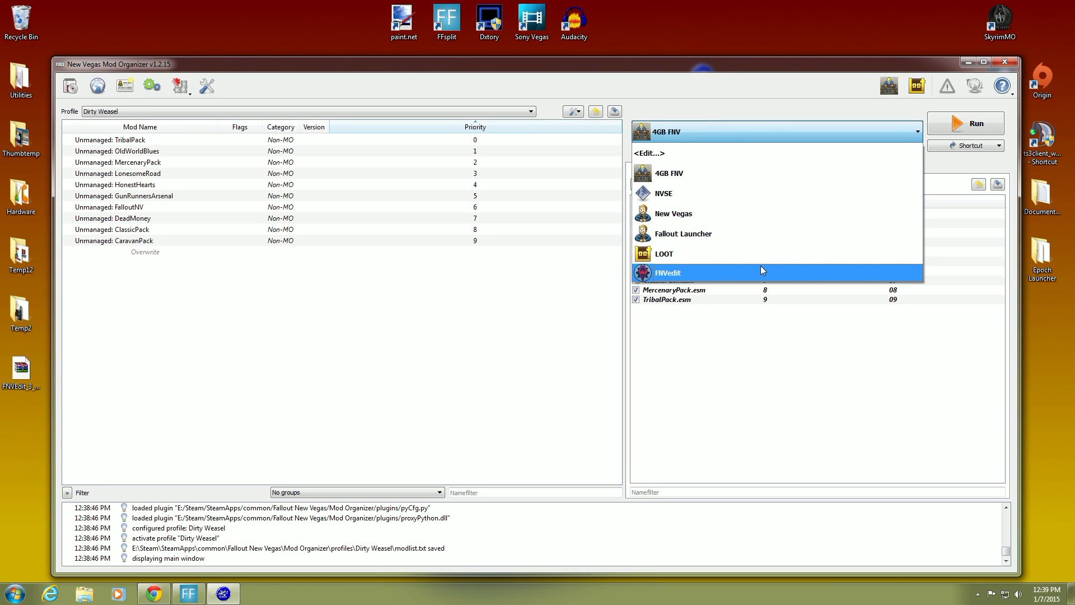
click(564, 275)
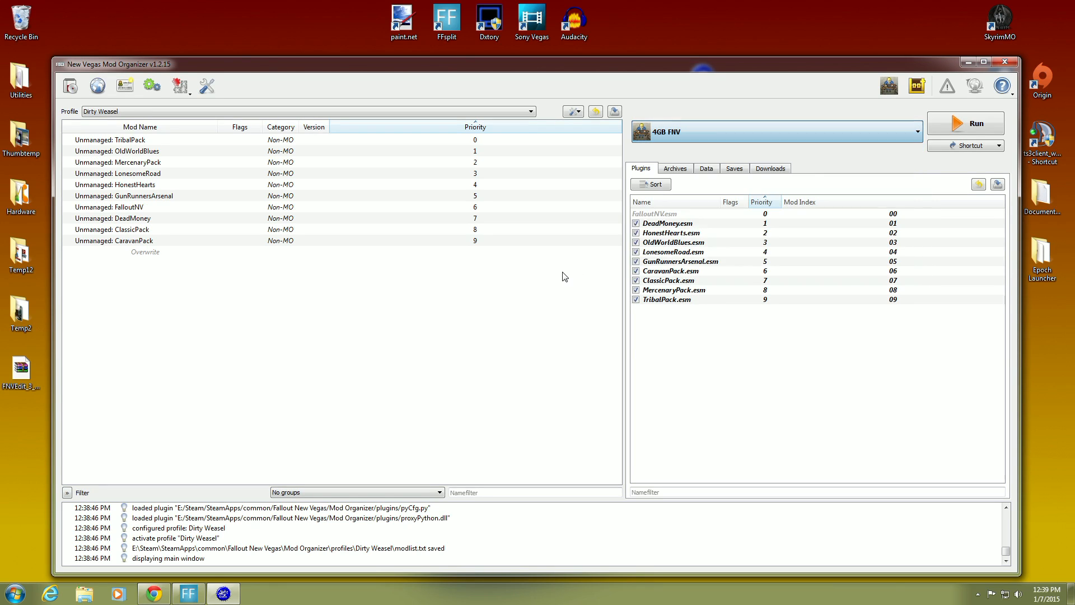
click(868, 133)
click(758, 268)
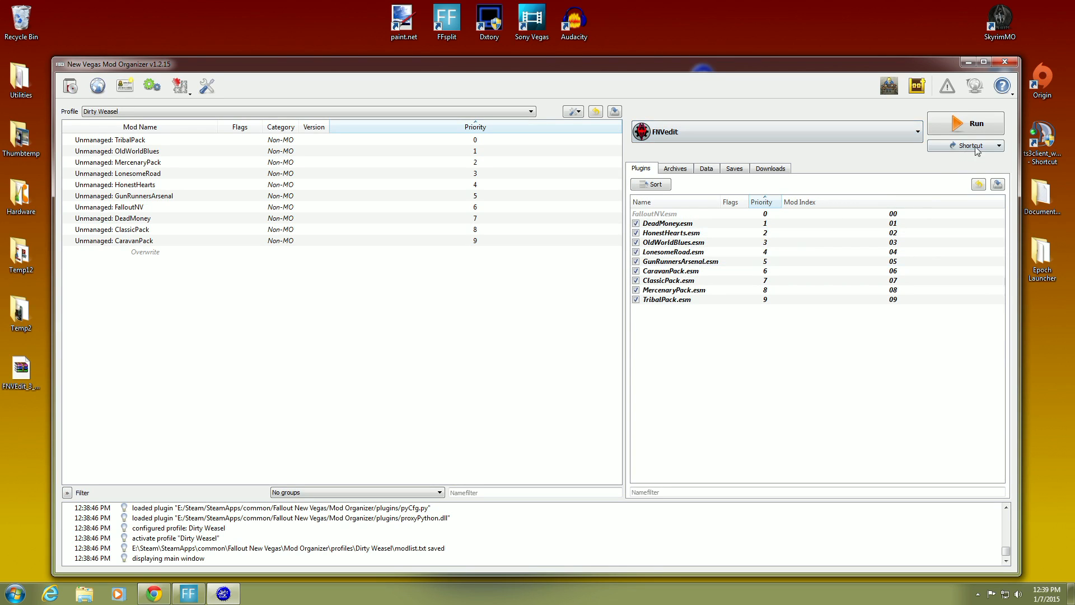
click(997, 147)
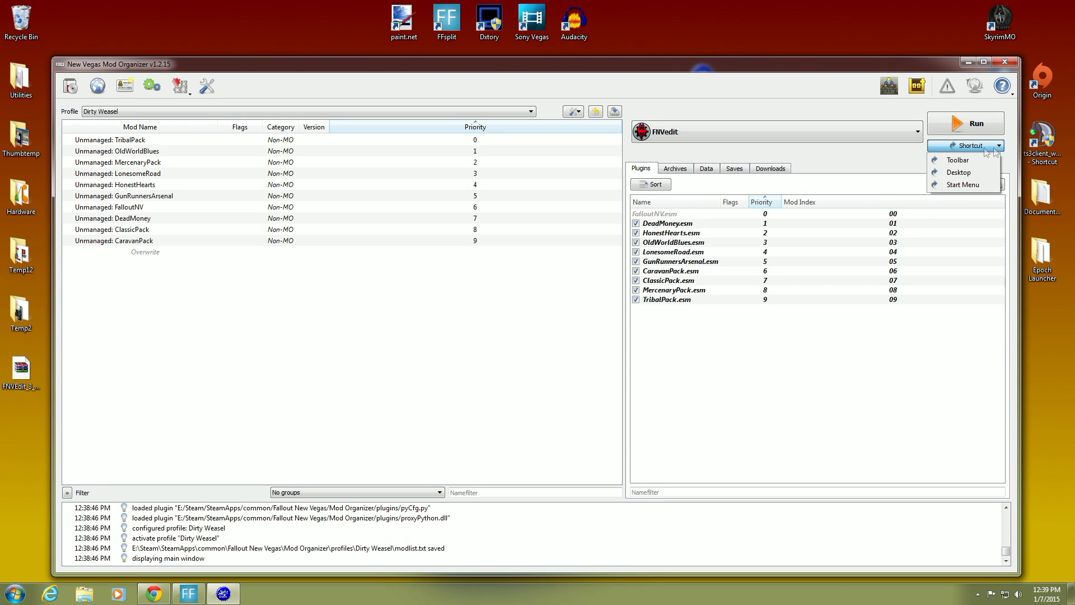
click(958, 160)
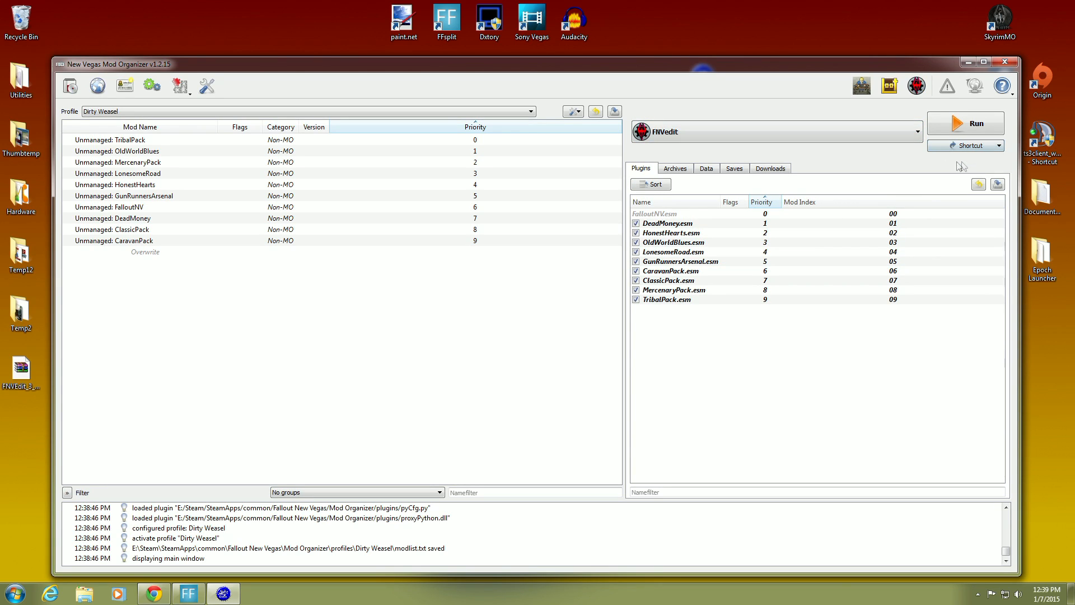
Step: Test-launch FNVEdit and close its plugin selection, and read the problem report in Mod Organizer
click(909, 91)
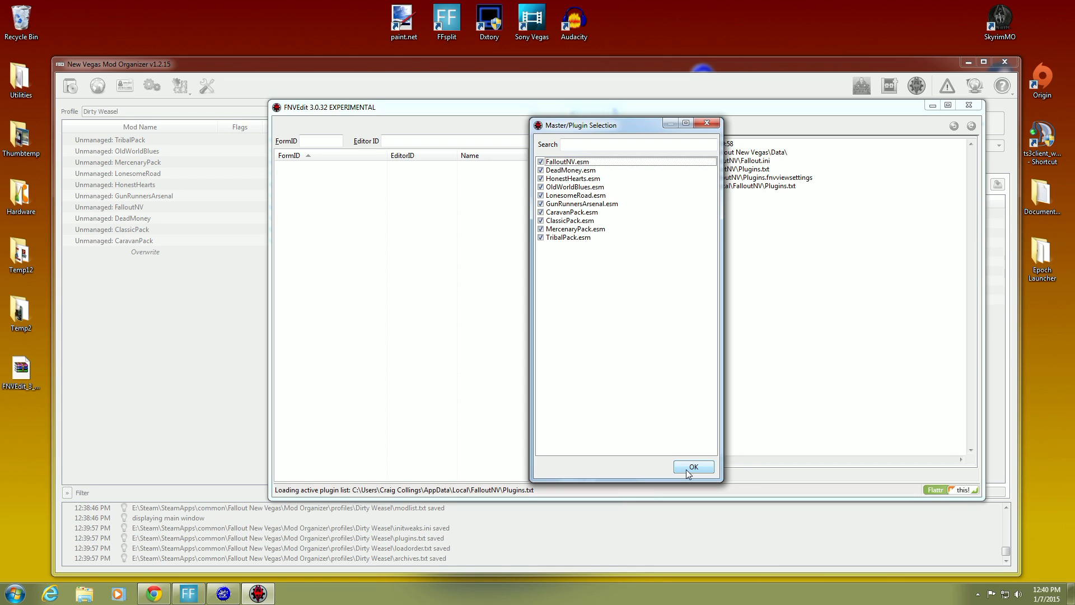
click(707, 122)
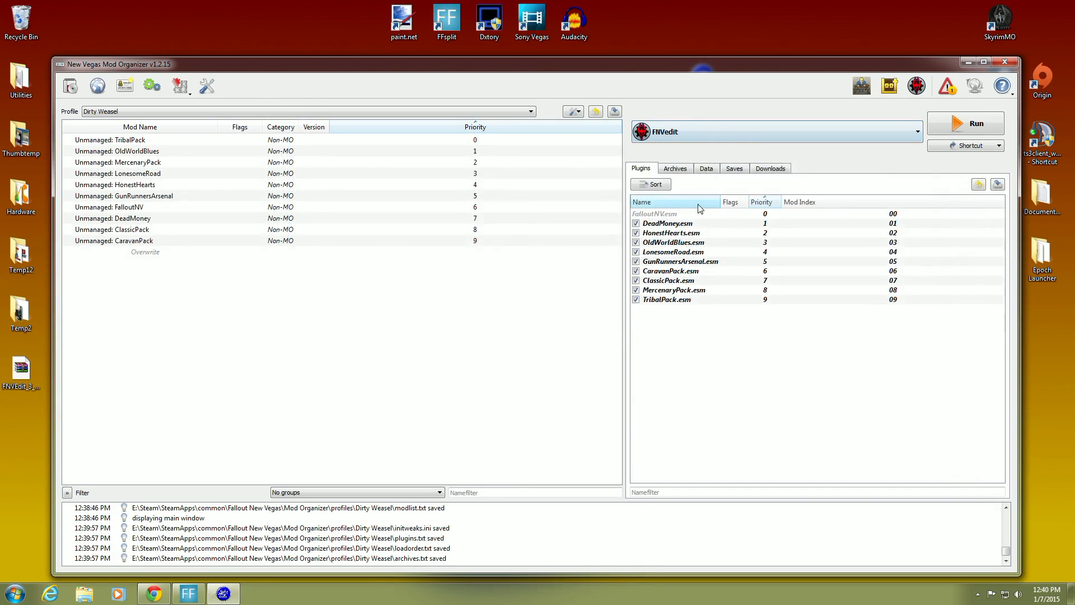
click(946, 93)
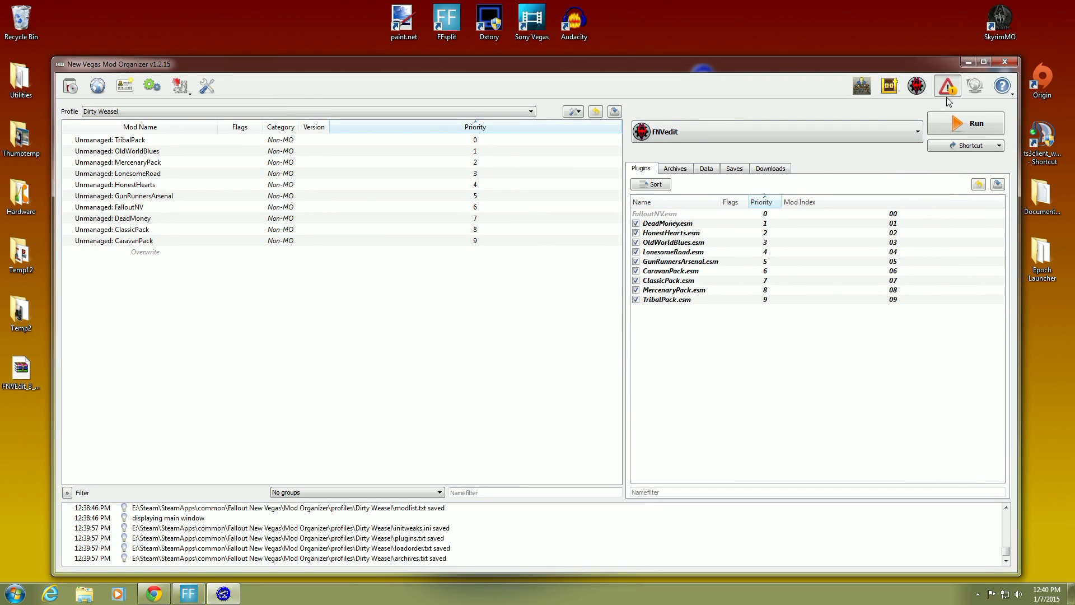
click(519, 231)
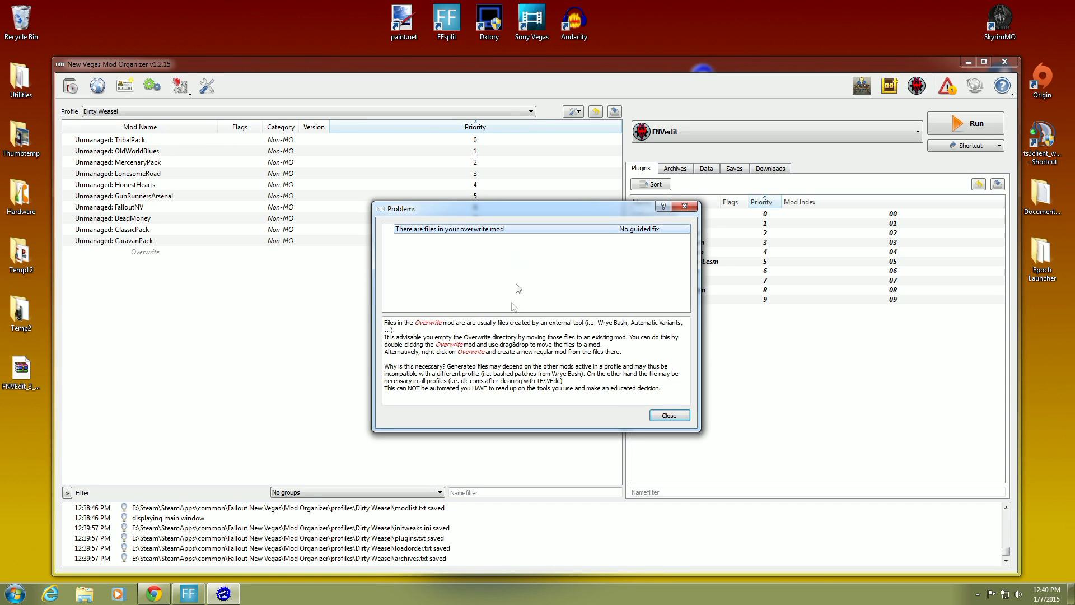
click(668, 415)
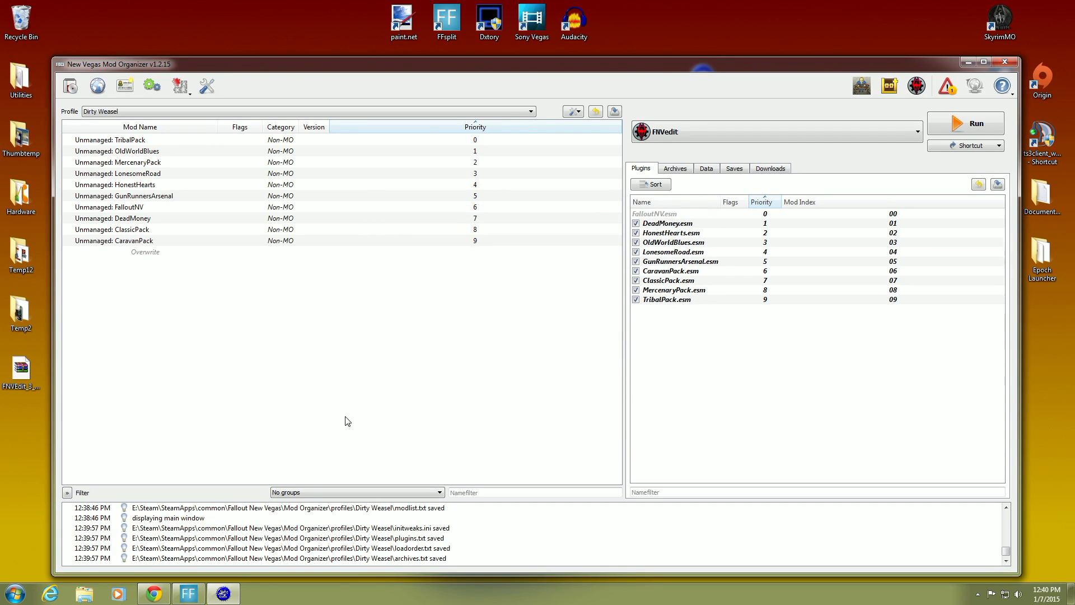
Step: Delete the FNVEdit Backups folder from the Overwrite contents and close the Overwrite window
click(146, 253)
right_click(148, 258)
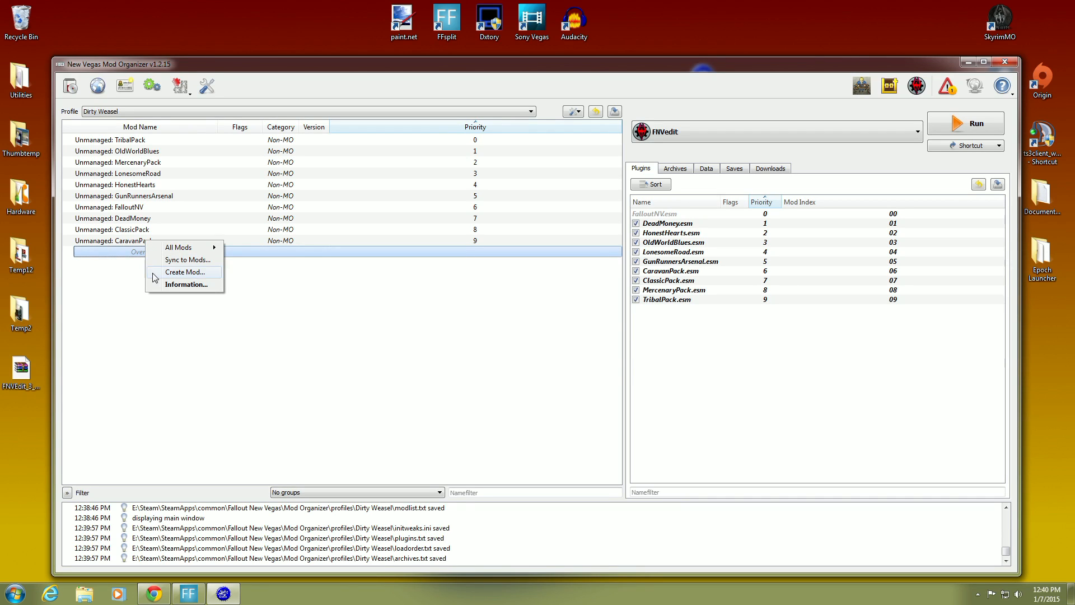
click(184, 285)
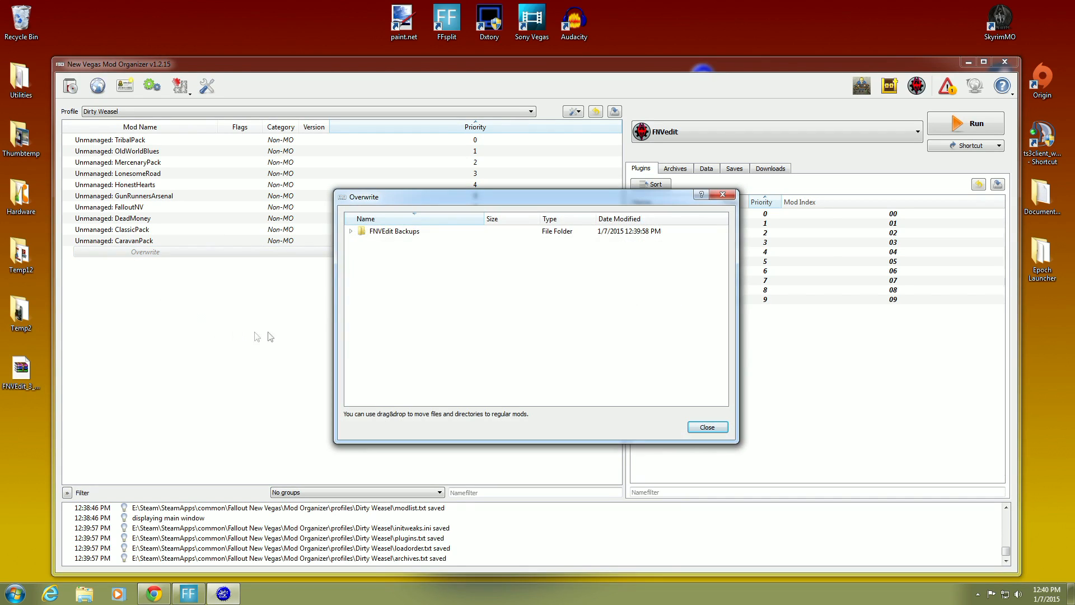
click(402, 231)
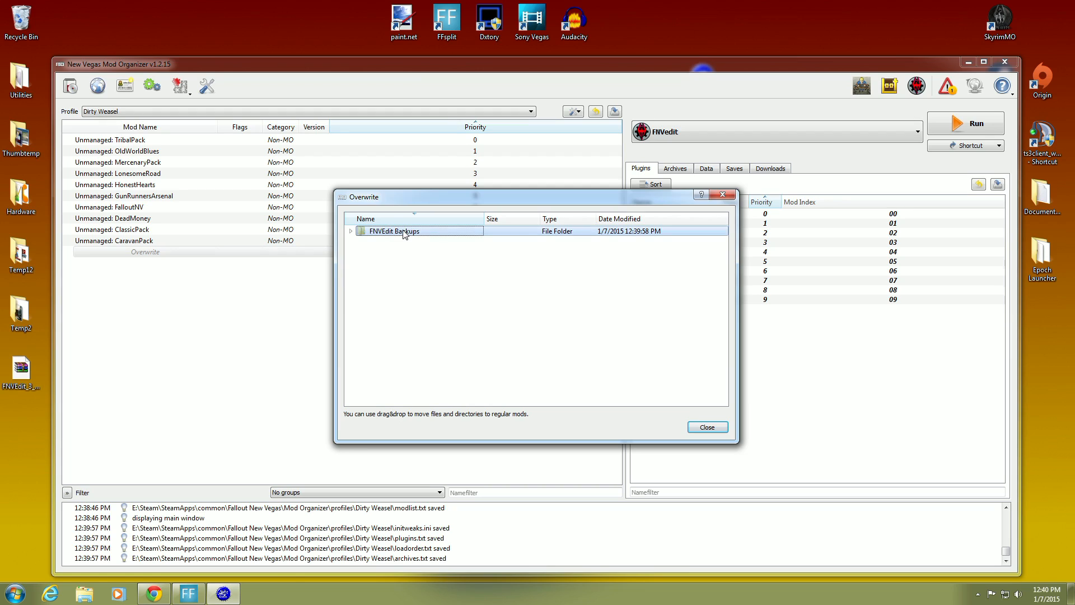
right_click(458, 231)
click(502, 252)
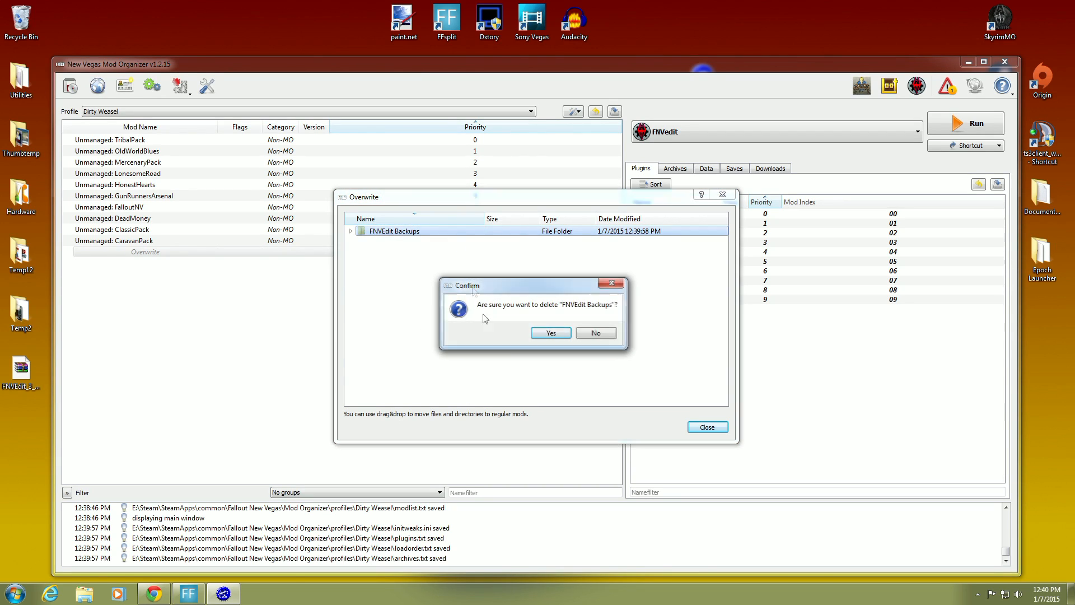
click(551, 333)
click(701, 428)
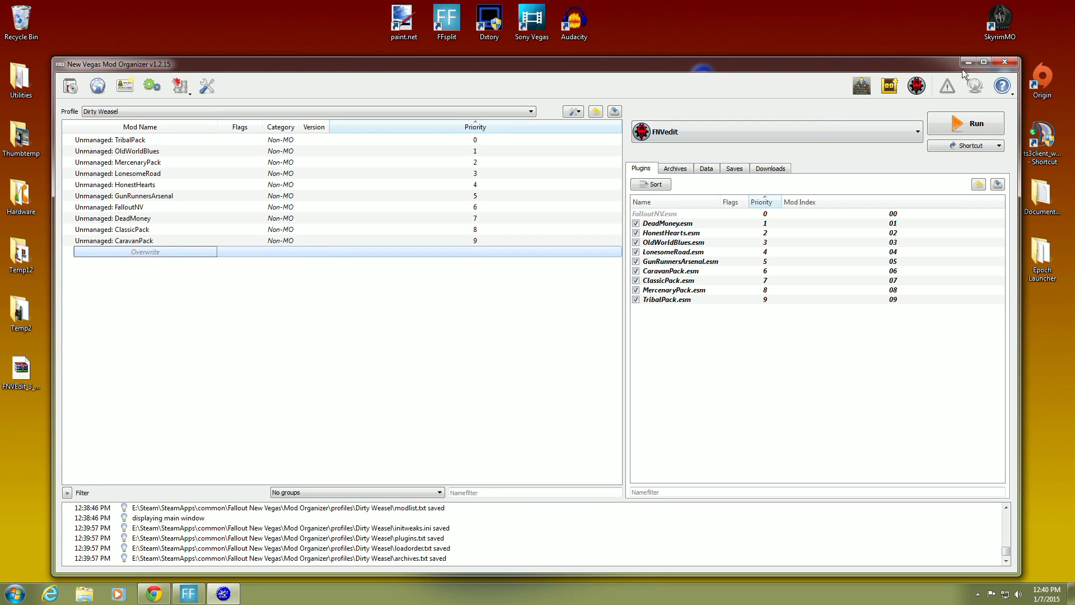
Step: Close Mod Organizer and move the FONV-MO desktop shortcut next to SkyrimMO
click(997, 66)
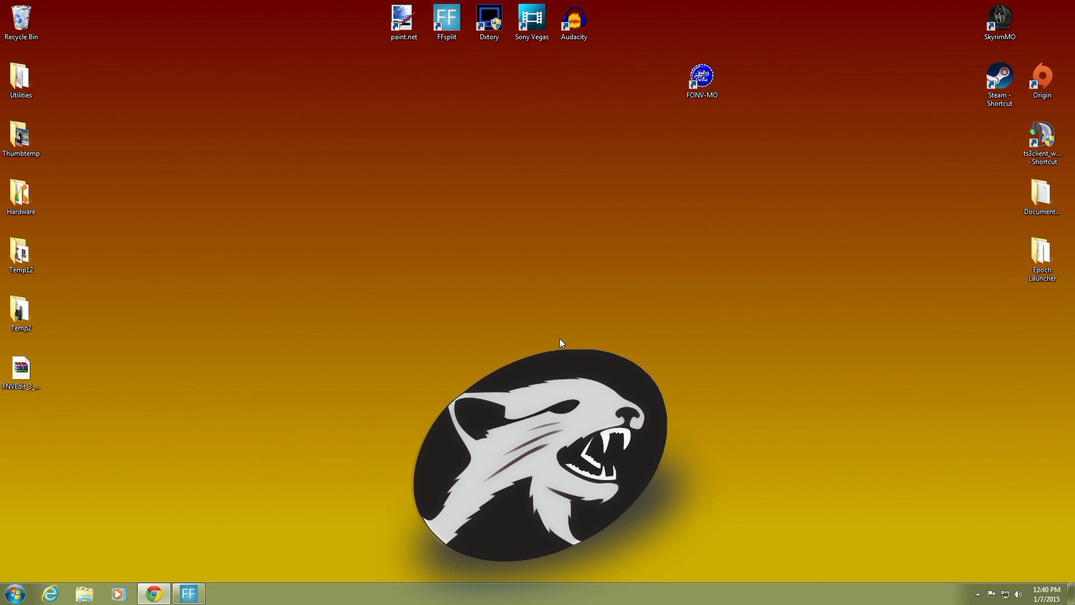
drag(701, 79, 1040, 24)
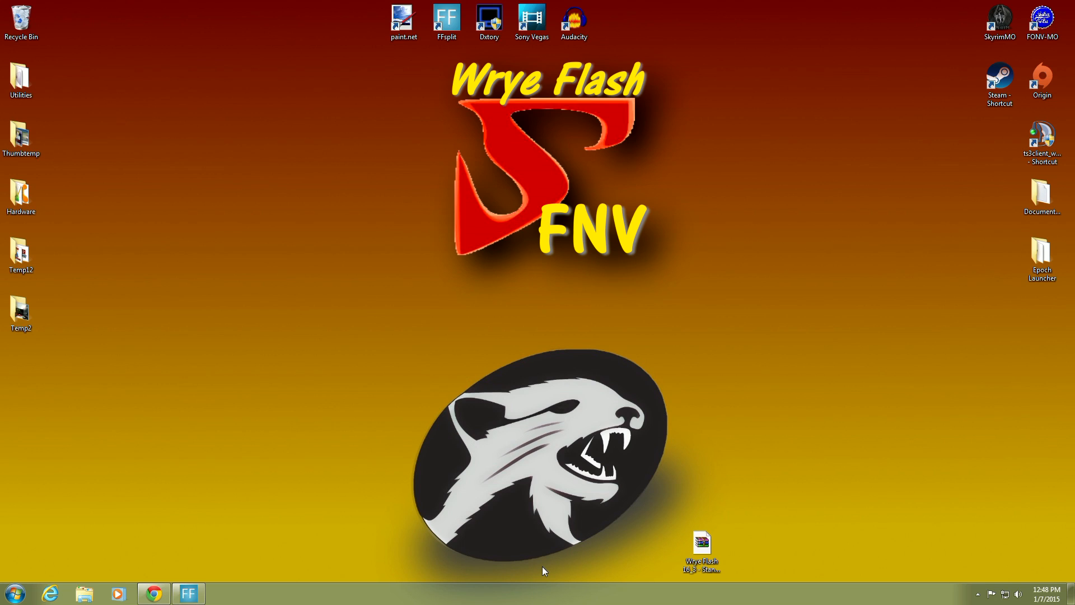
Step: Switch to Chrome and examine the Wrye Flash NV mod page's description and the author's sticky post in the comments
click(154, 593)
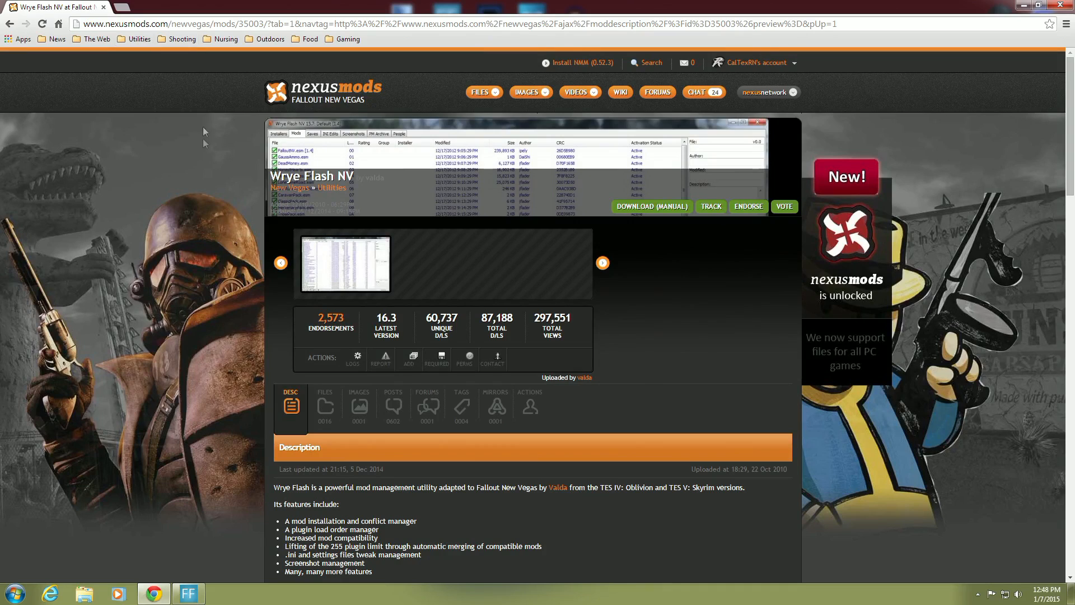
scroll(264, 401, down, 2)
scroll(263, 401, down, 4)
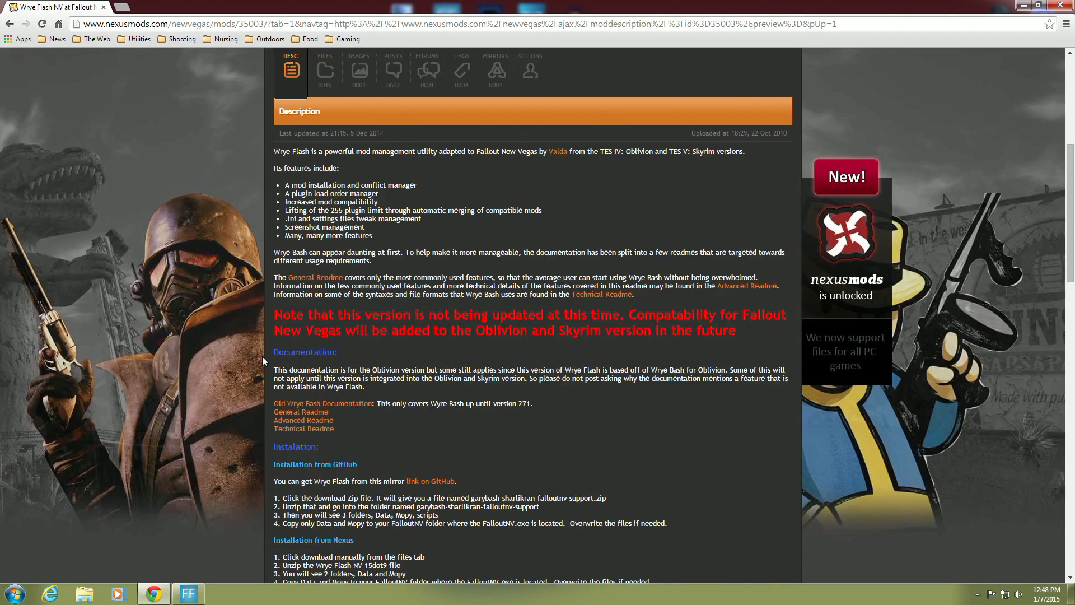
scroll(262, 356, up, 4)
scroll(262, 356, up, 2)
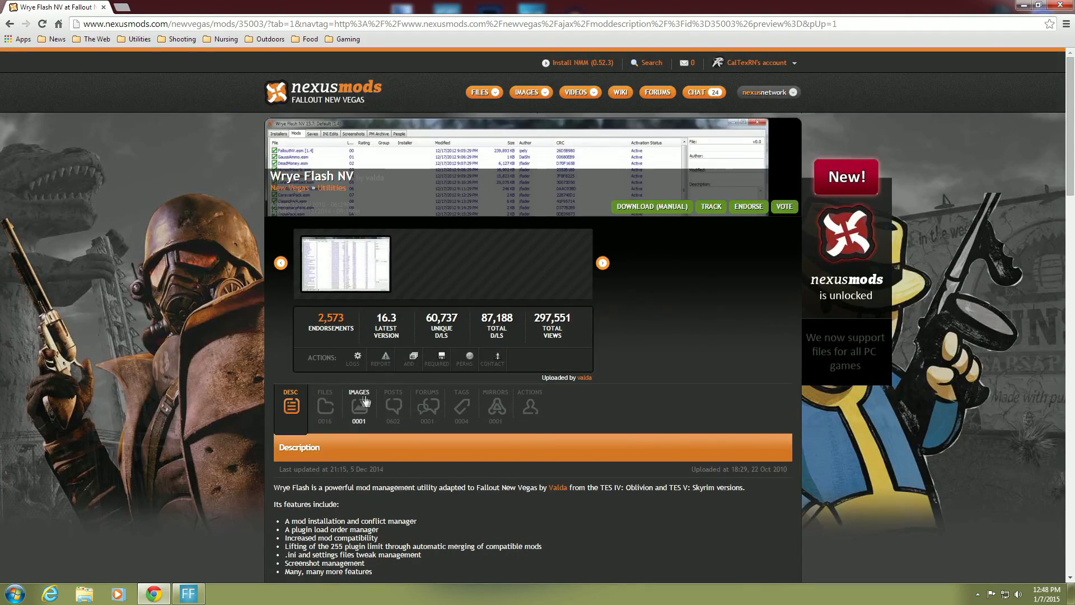
click(383, 400)
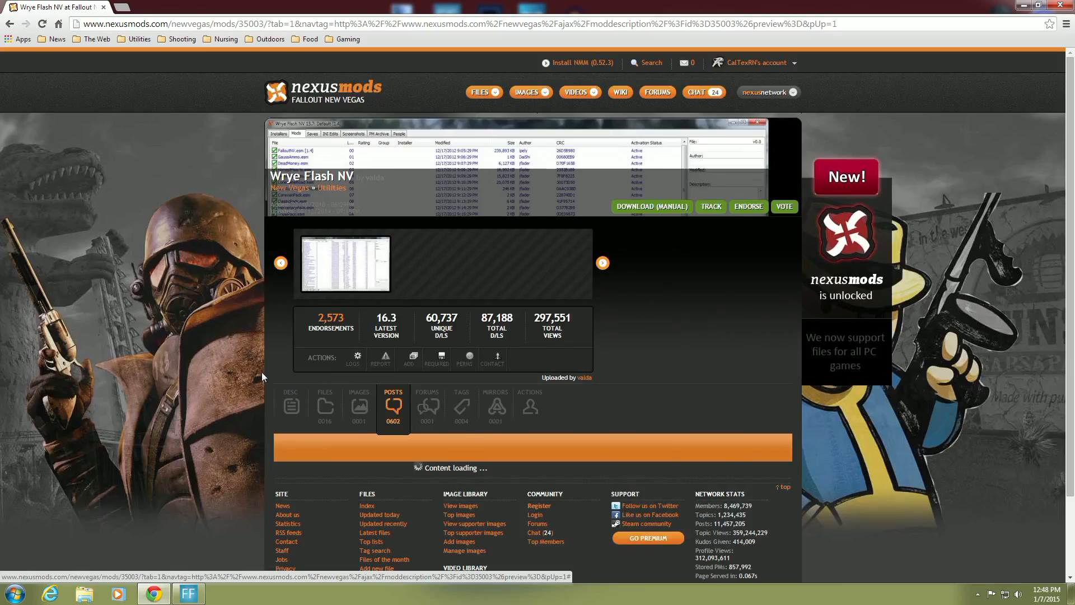
scroll(261, 371, down, 4)
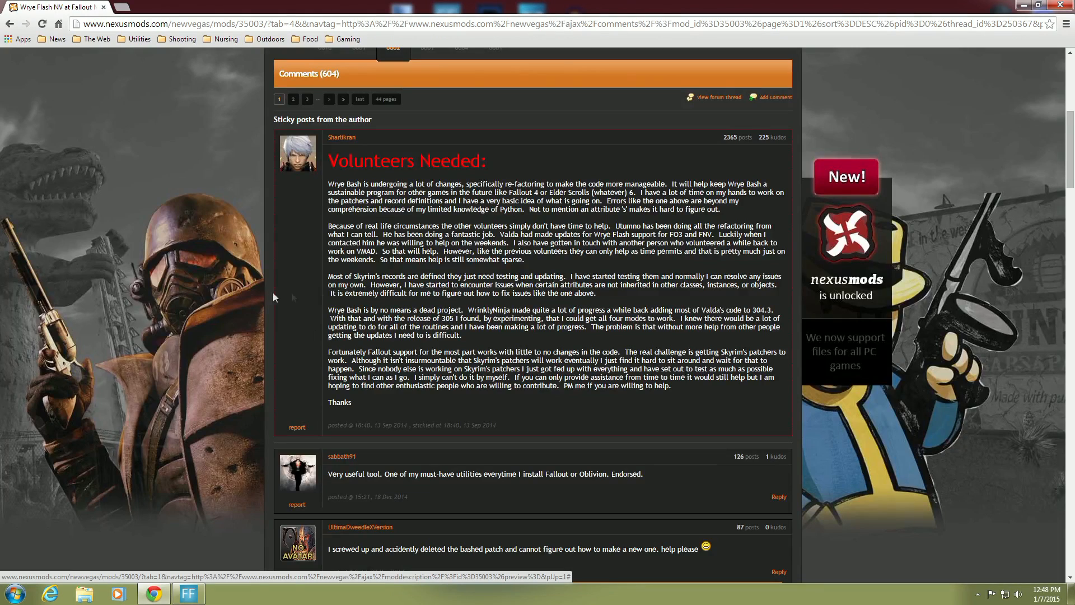
scroll(259, 322, up, 3)
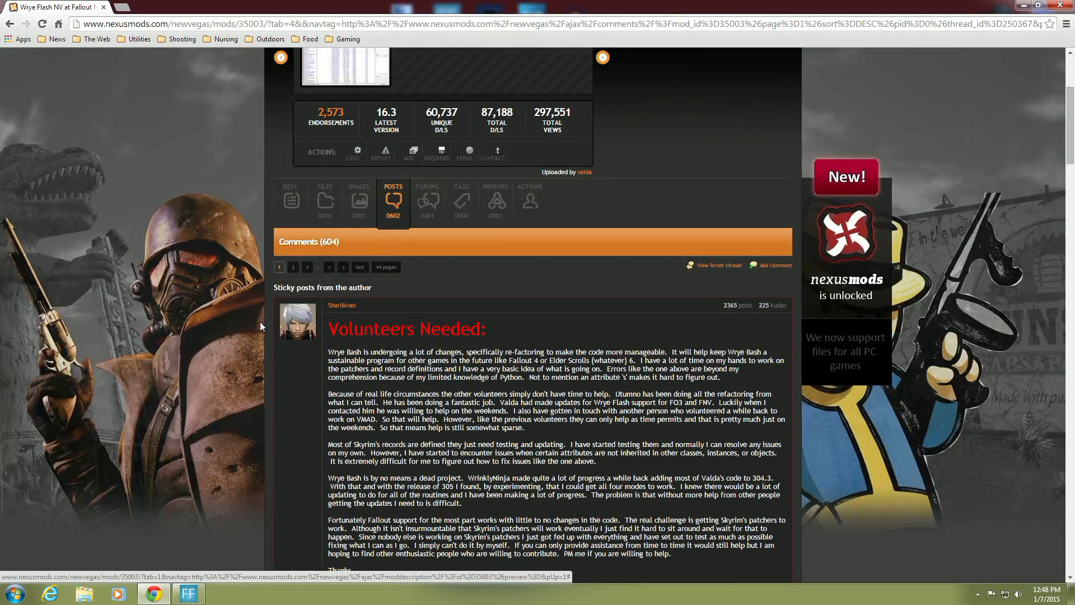
Step: View the mod's Files list to examine the Wrye Flash 16_3 Python Source and Standalone Executable downloads
click(323, 218)
scroll(436, 318, down, 3)
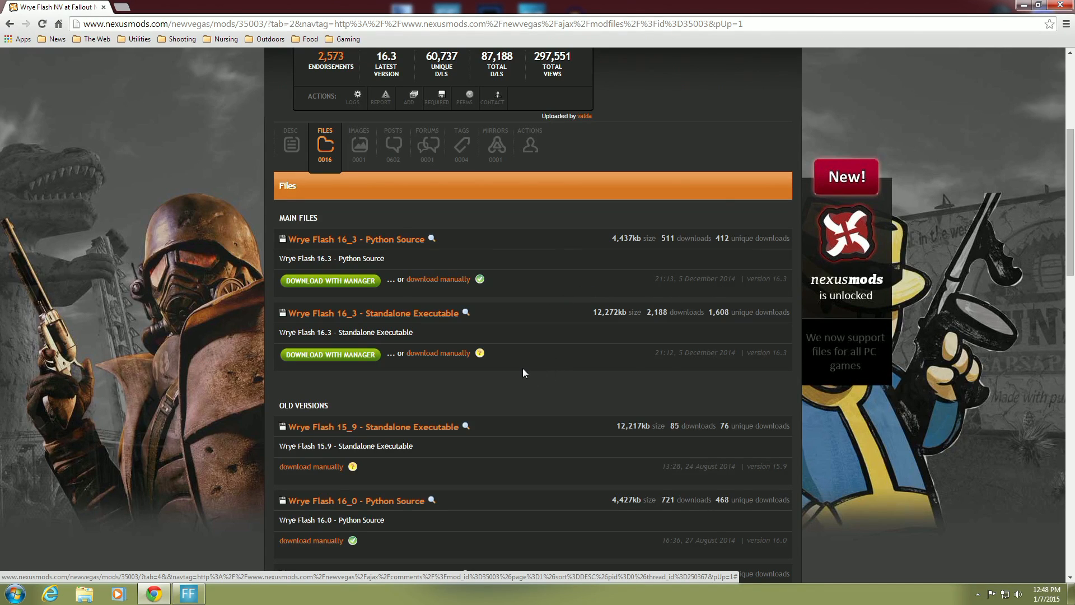
scroll(523, 369, down, 1)
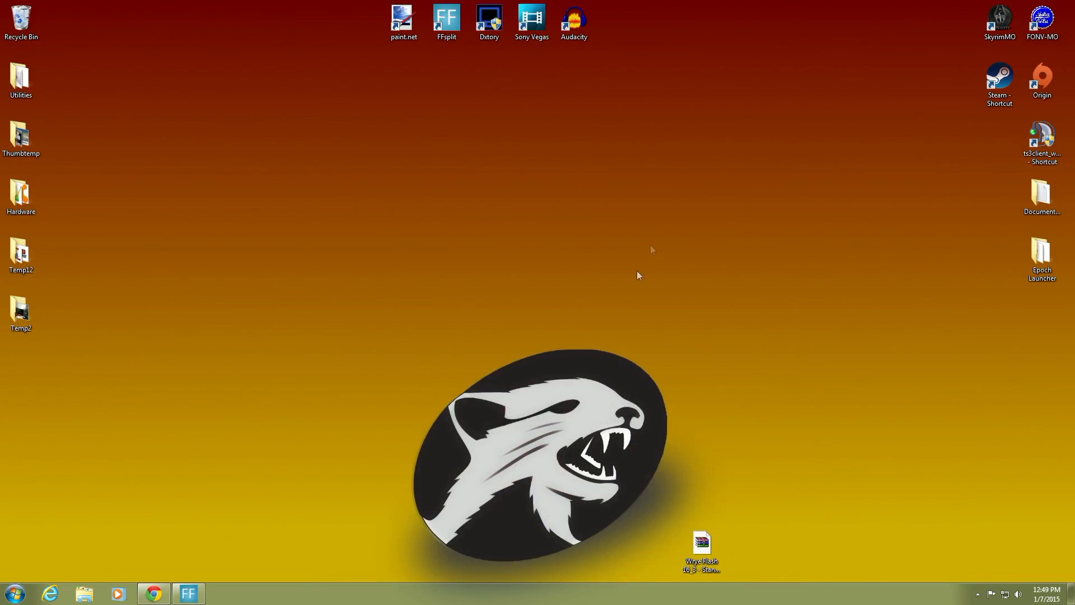
Step: Move the Wrye Flash 16_3 Standalone Executable archive to the middle of the desktop
drag(706, 546, 532, 280)
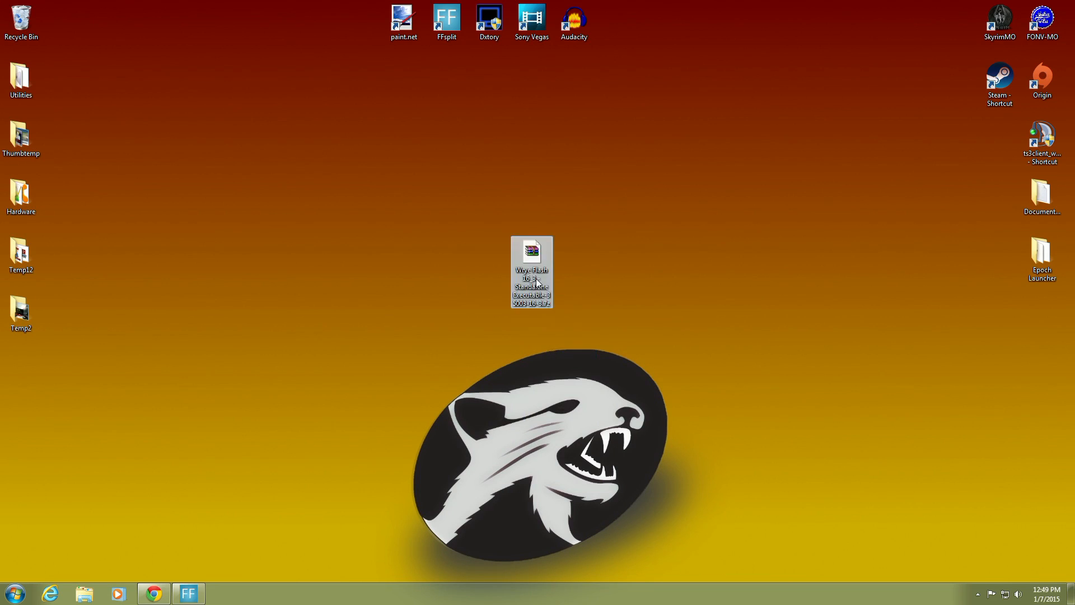
Step: Open E:\Steam\SteamApps\common\Fallout New Vegas in Windows Explorer and move its window clear of the archive on the desktop
click(86, 594)
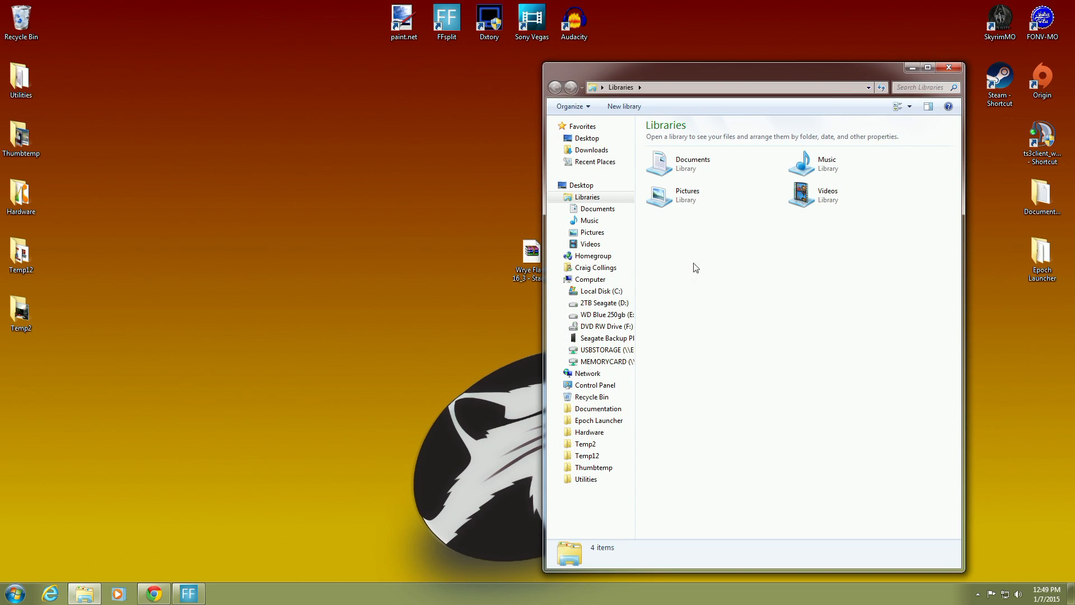
click(610, 315)
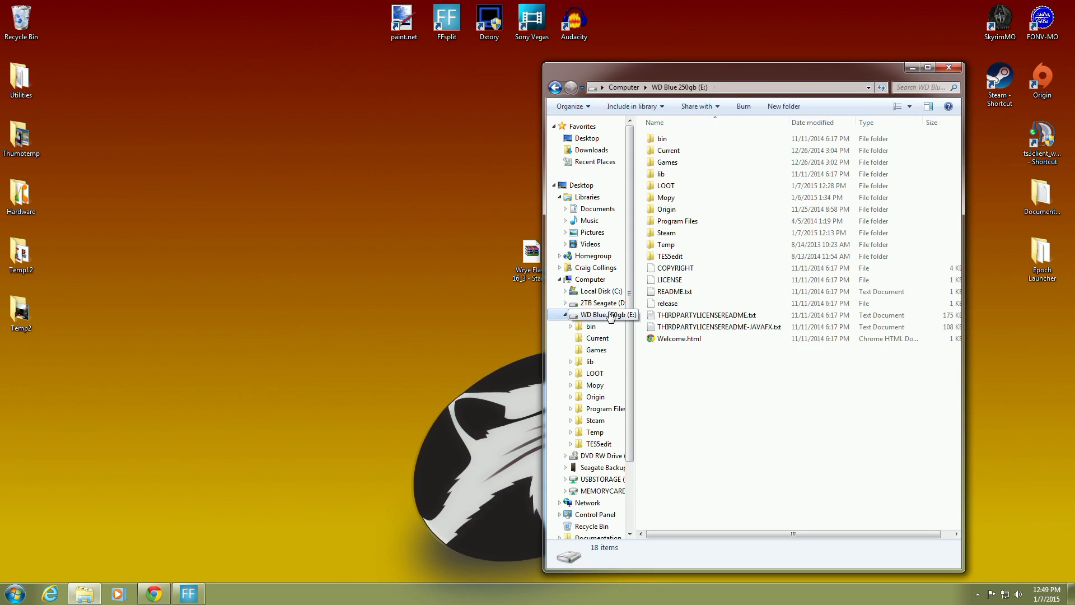
double_click(720, 234)
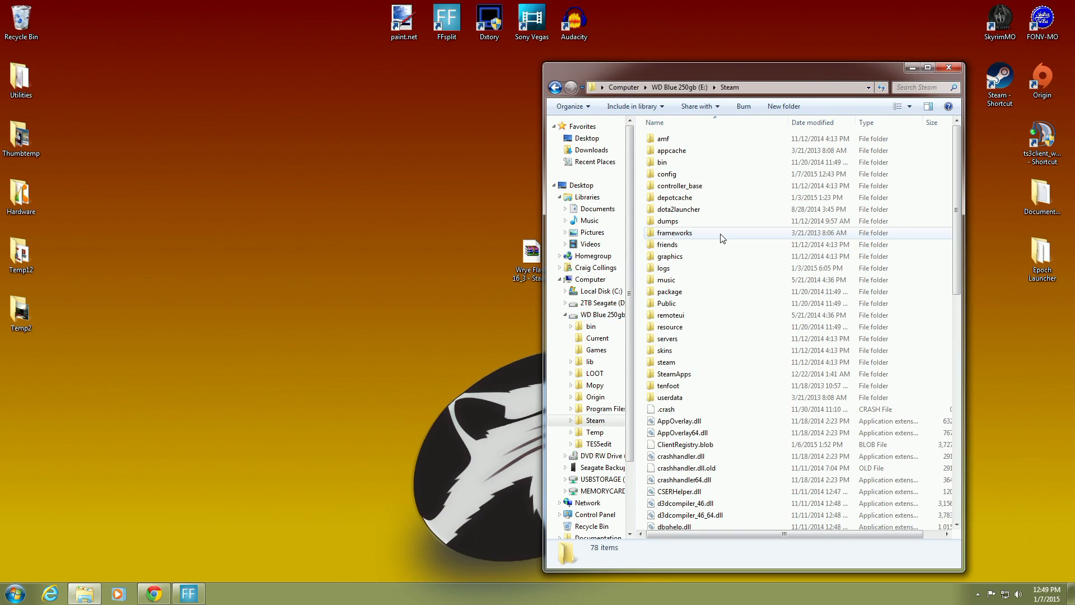
double_click(717, 374)
double_click(710, 139)
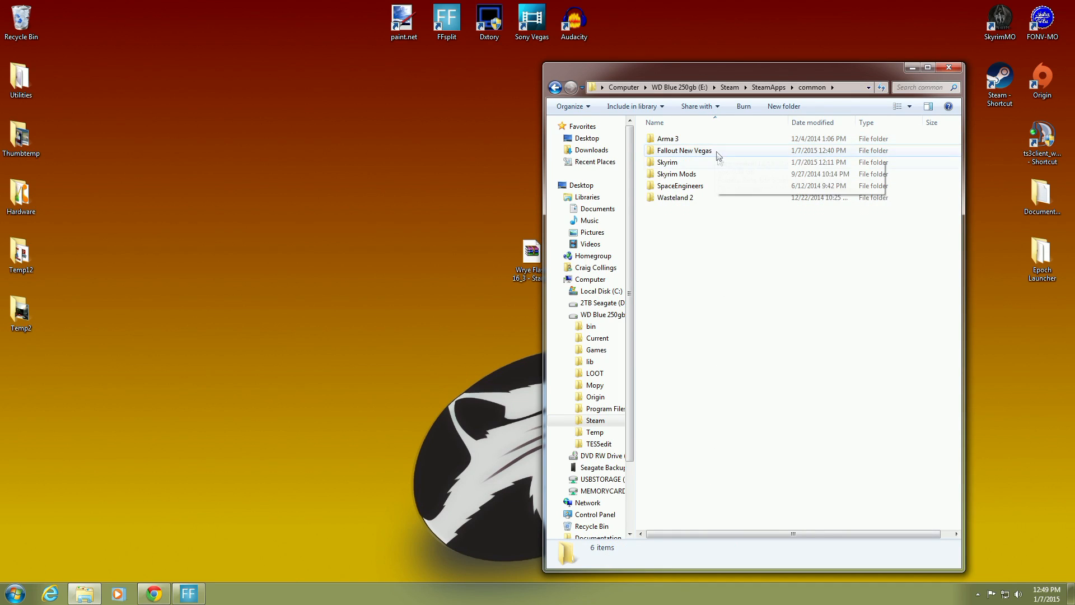
double_click(720, 150)
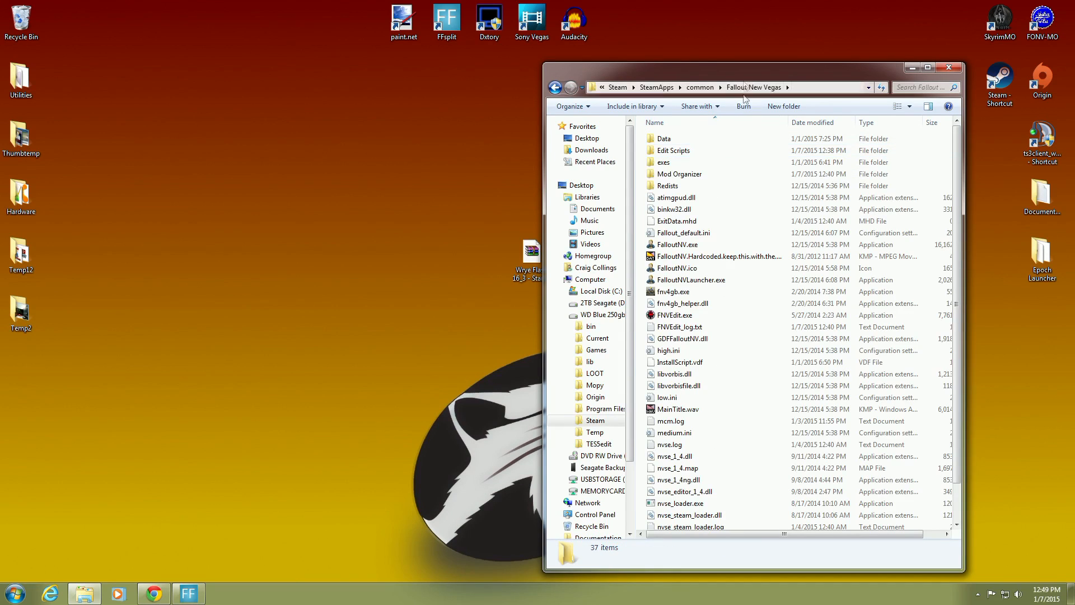
drag(743, 73, 783, 58)
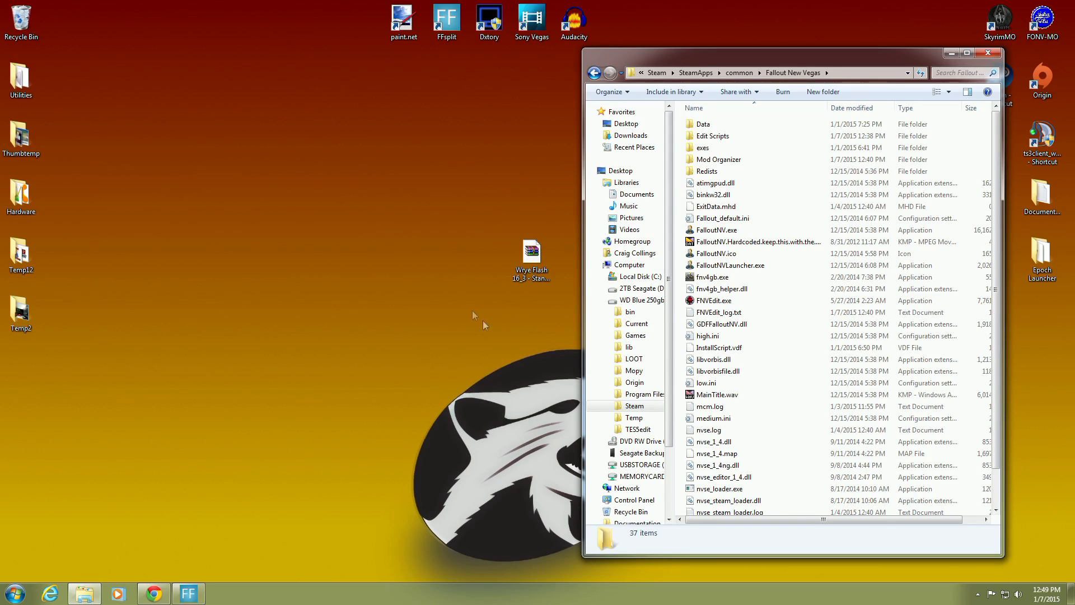
Step: Copy the Wrye Flash 16_3 Standalone Executable archive into the Fallout New Vegas folder and extract its contents there
drag(524, 258, 781, 321)
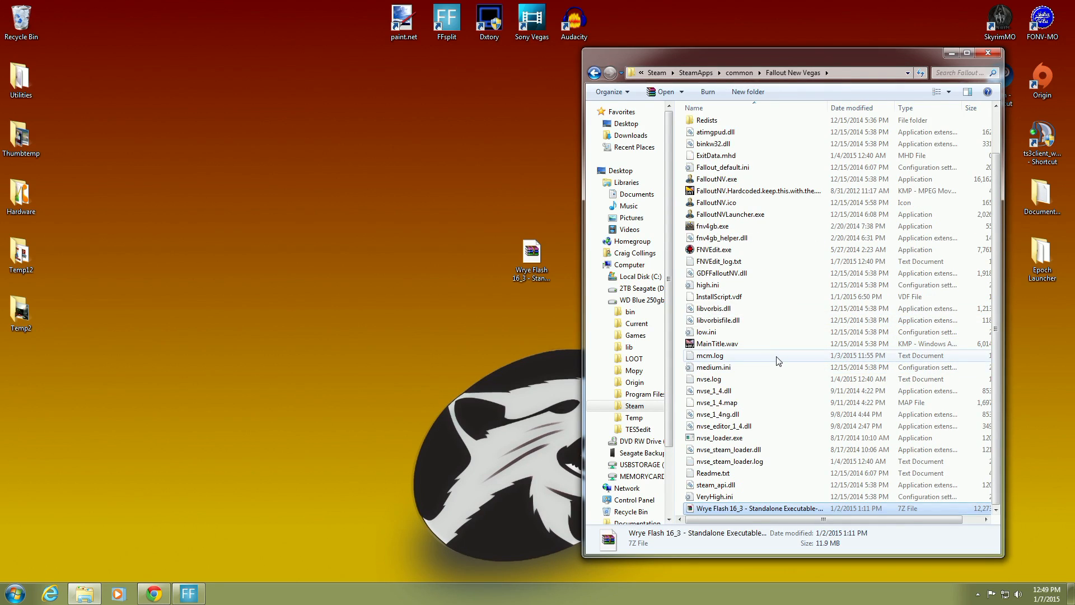
key(F2)
right_click(758, 513)
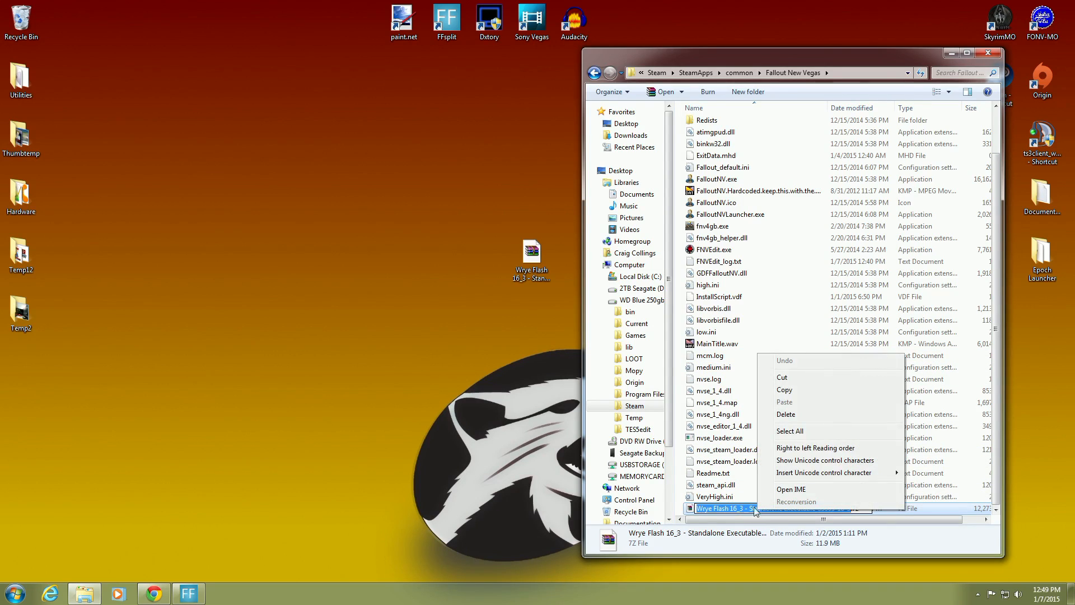
click(754, 486)
click(745, 511)
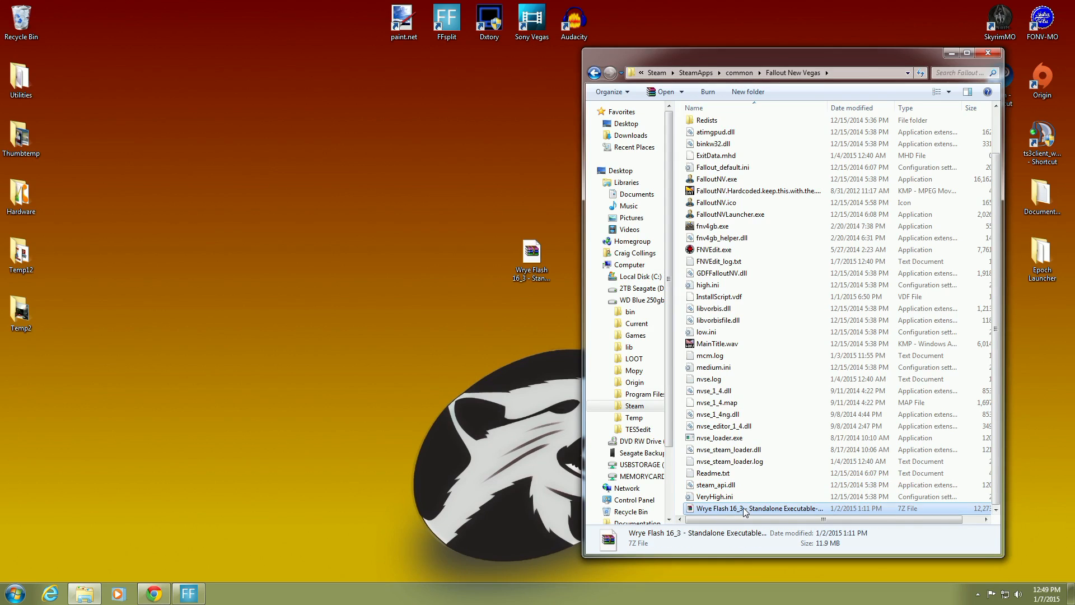
right_click(745, 511)
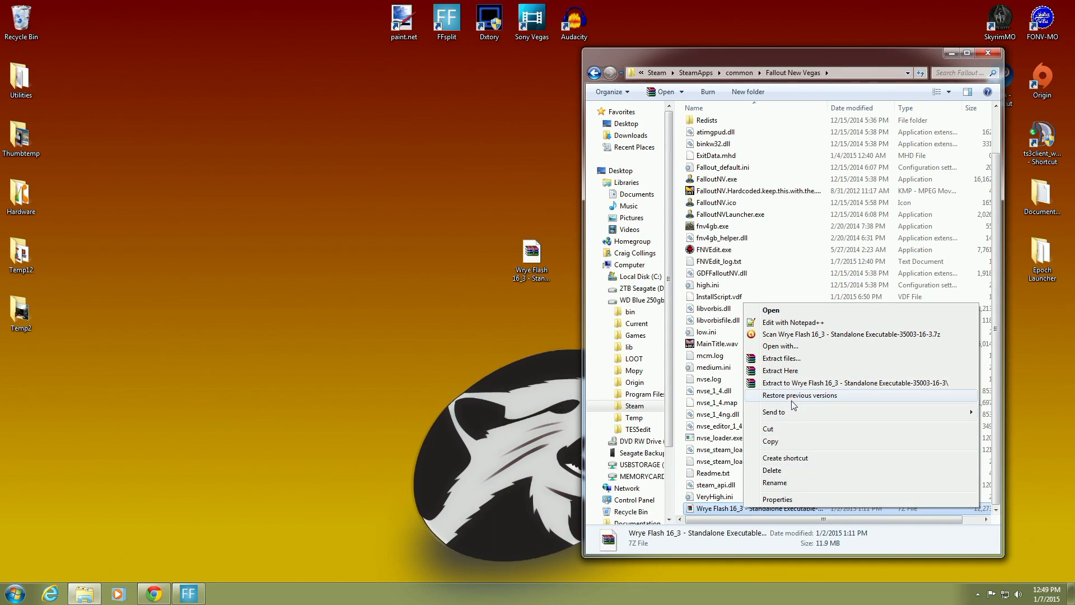
click(792, 371)
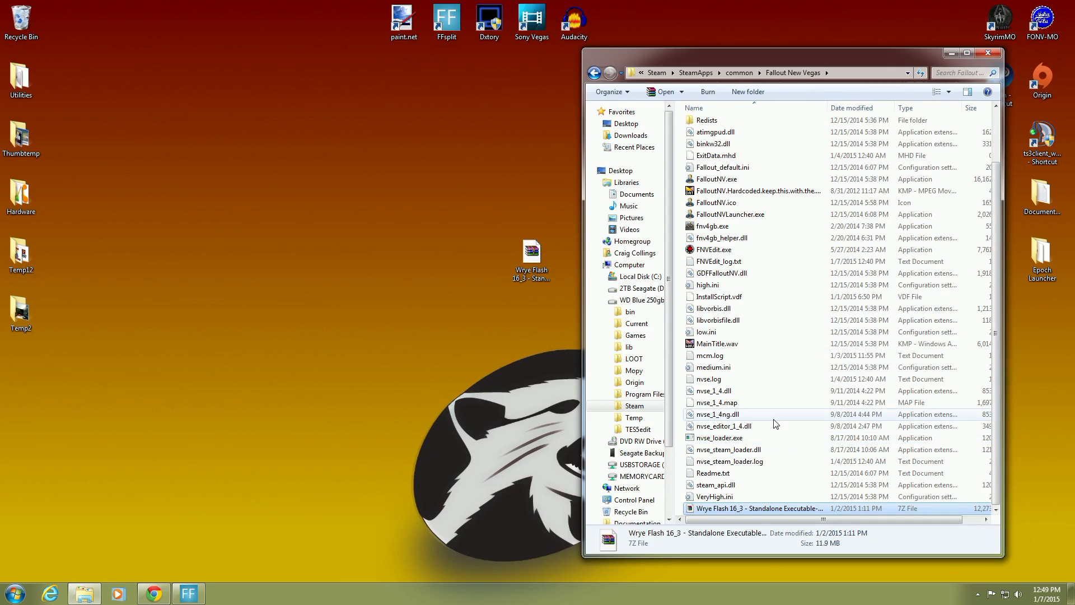
Step: Compare the archive's top-level folders with the extracted ones and look inside the Mopy folder
scroll(769, 454, up, 2)
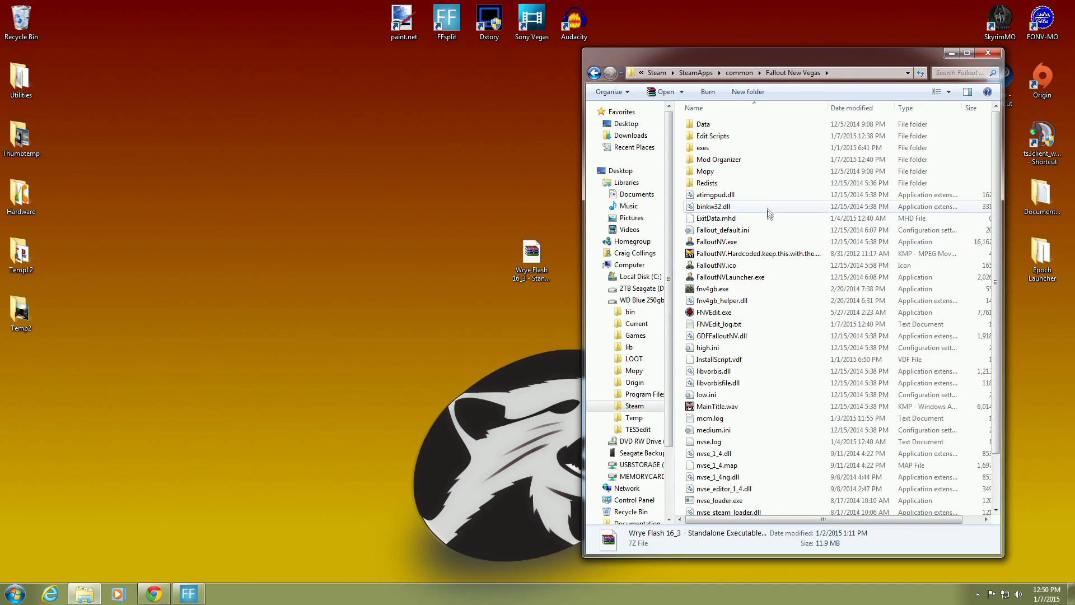
double_click(541, 247)
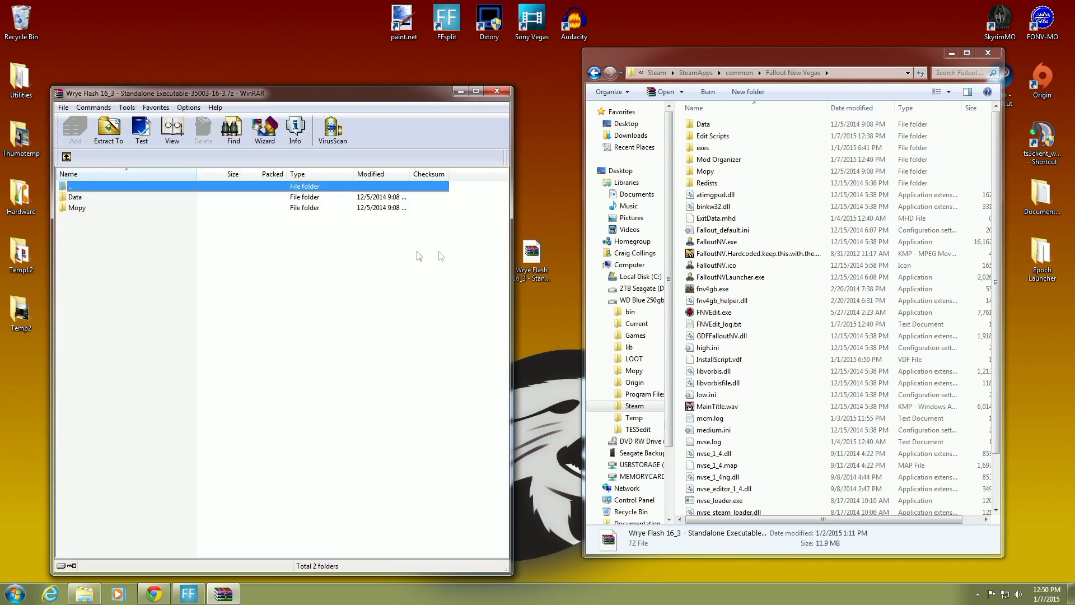
click(493, 92)
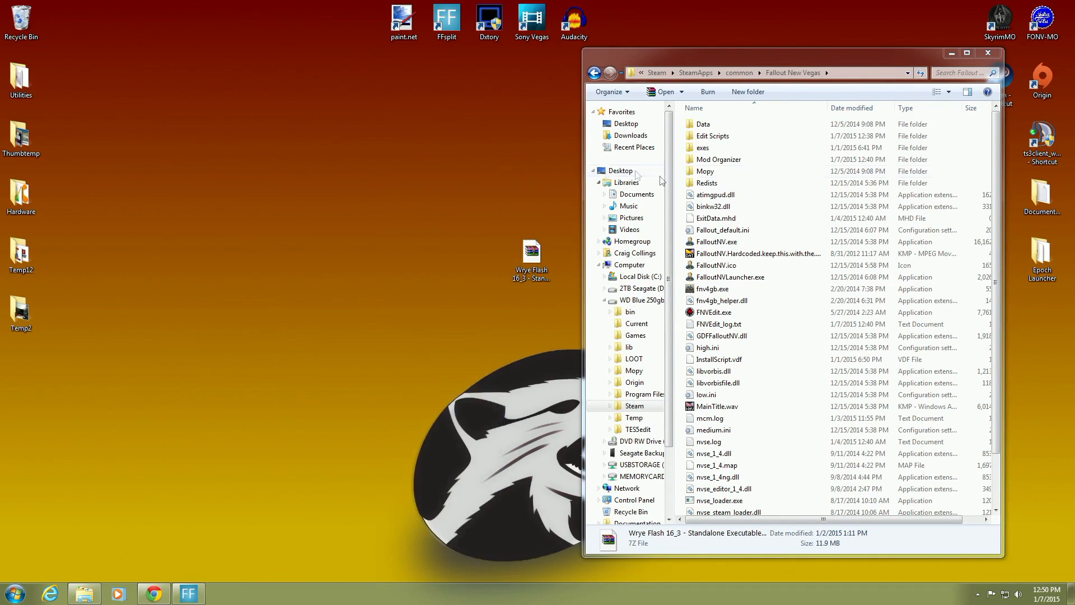
double_click(700, 172)
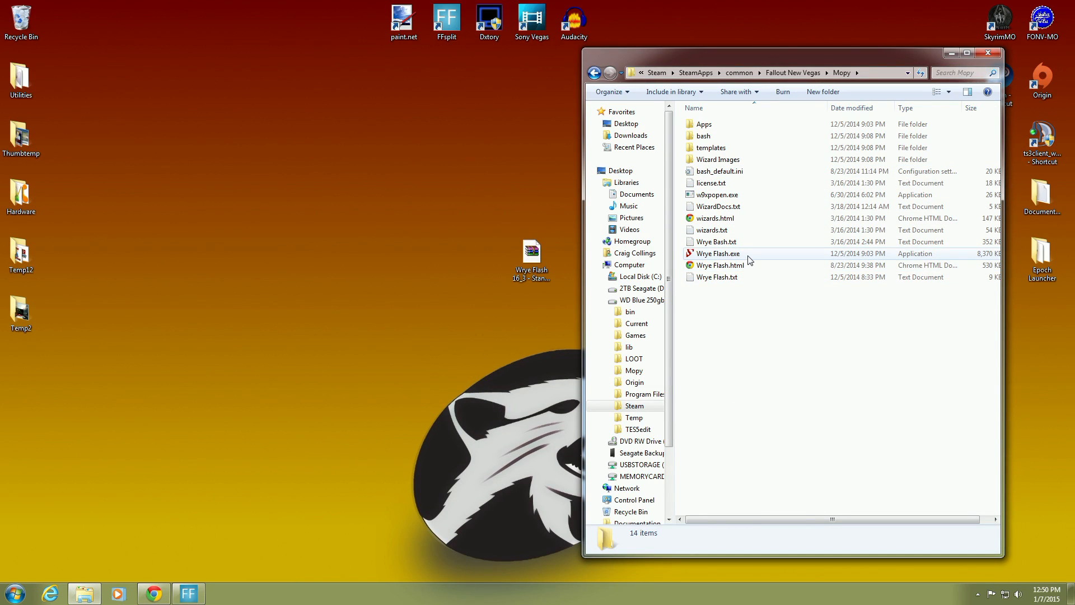
click(594, 73)
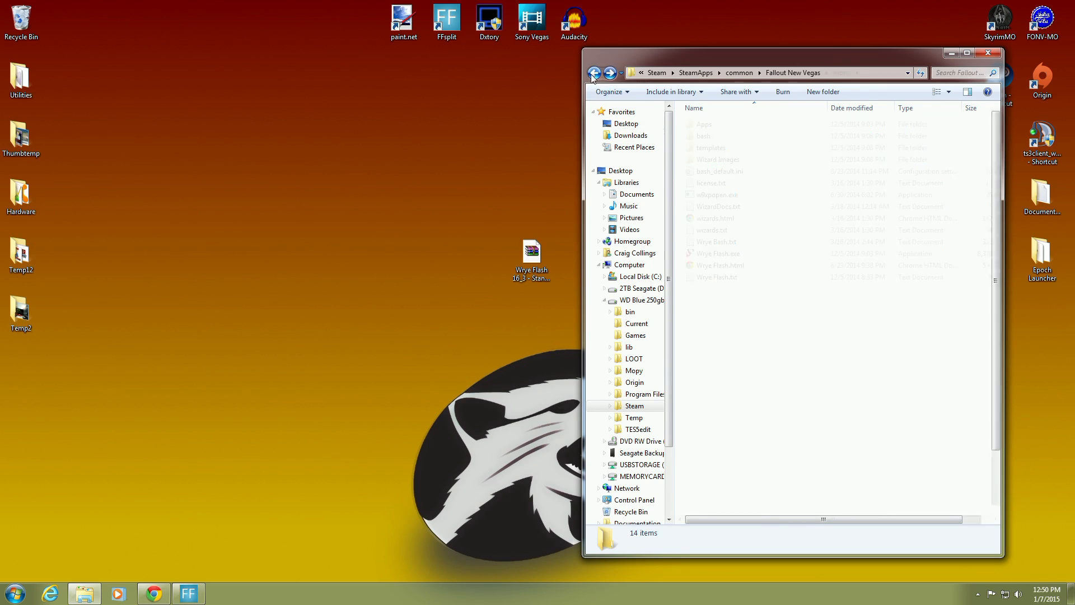
Step: Compare the game's Data folder with the Data folder inside the Wrye Flash archive
double_click(694, 123)
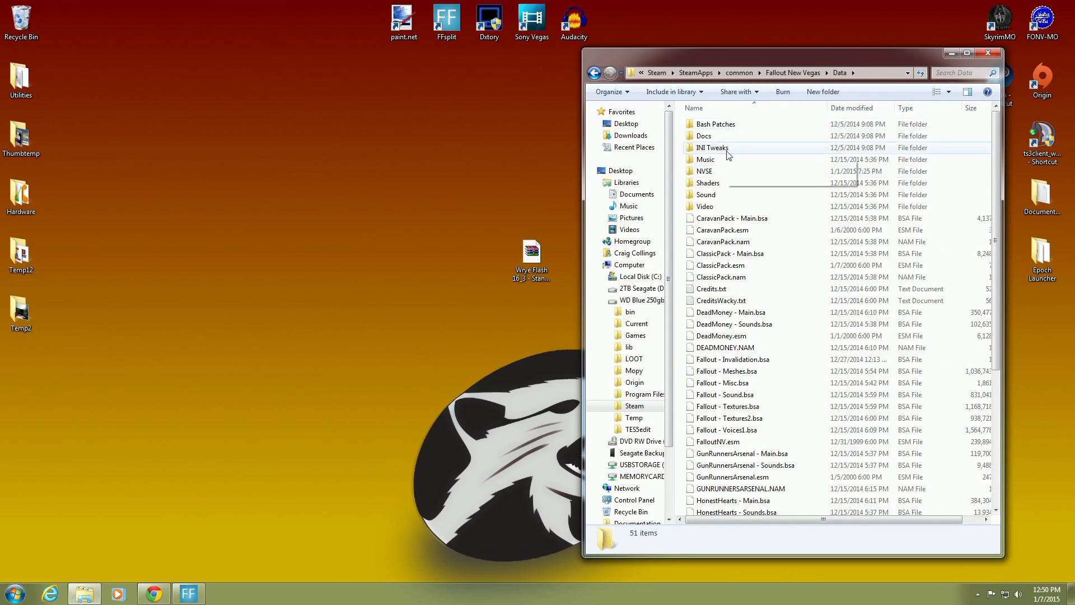
double_click(531, 255)
click(75, 199)
double_click(76, 201)
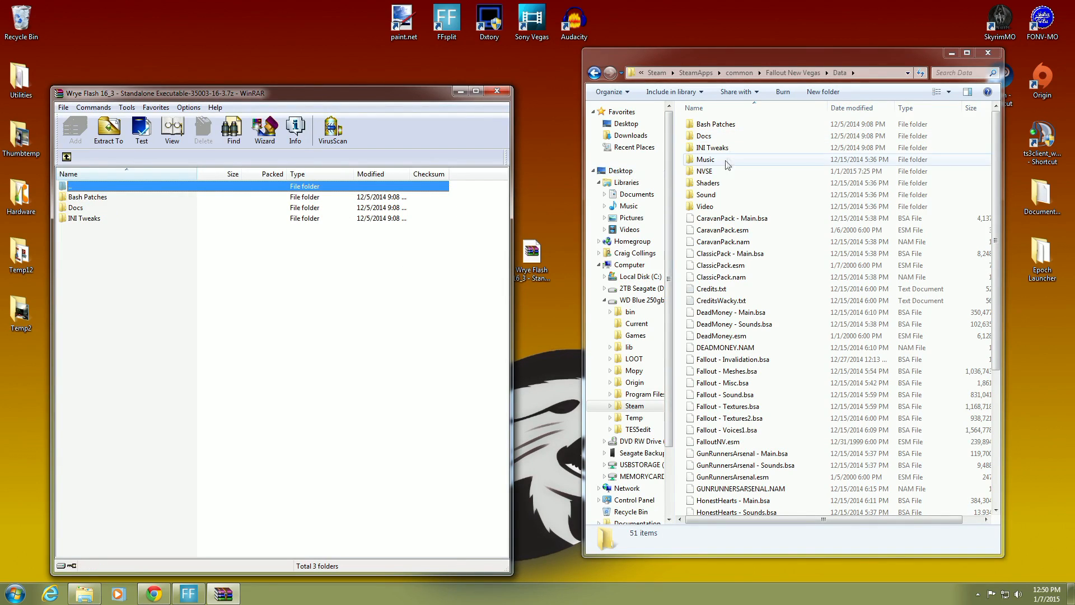
click(497, 91)
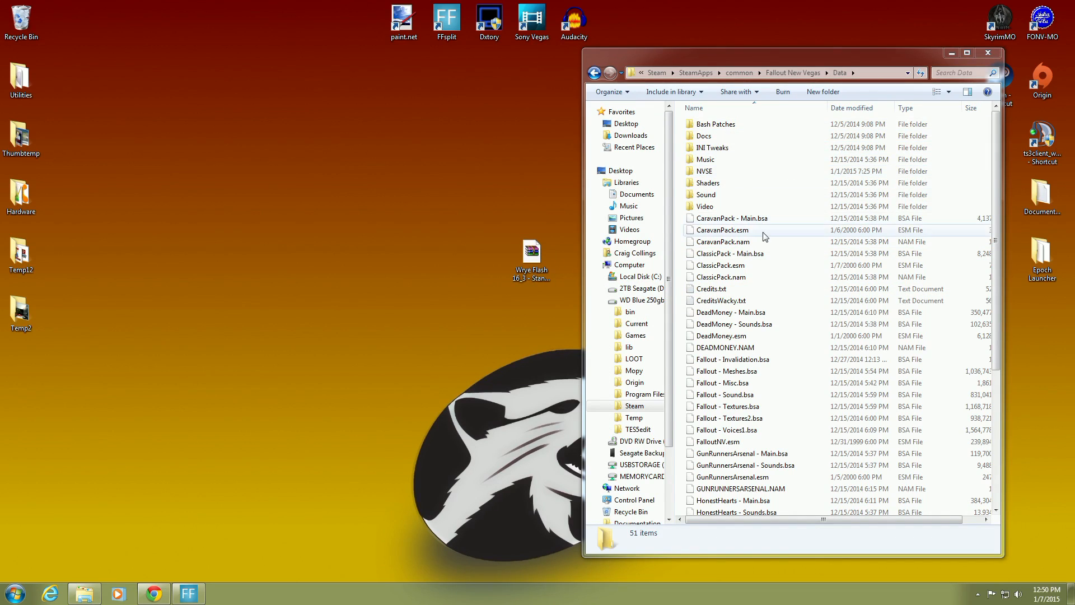
Step: Return to the game's Mopy folder and locate Wrye Flash.exe
click(595, 72)
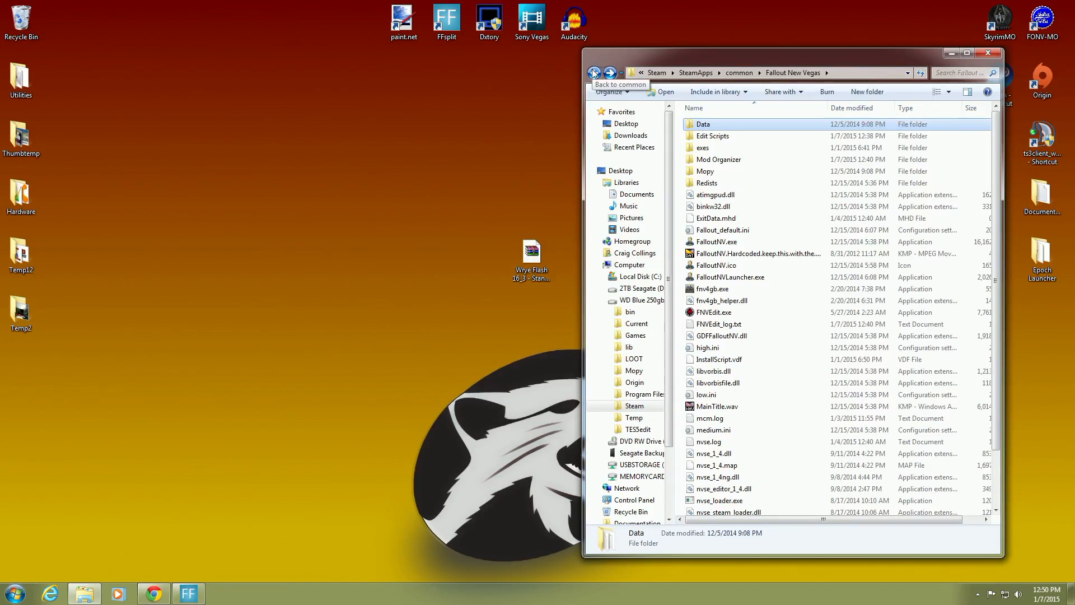
double_click(713, 175)
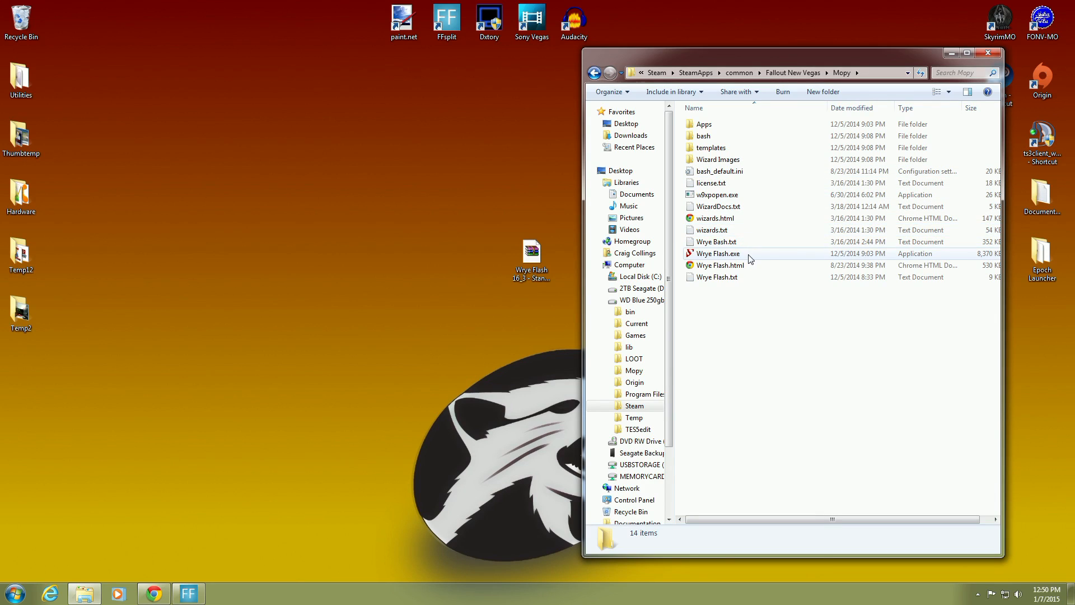
mouse_move(700, 259)
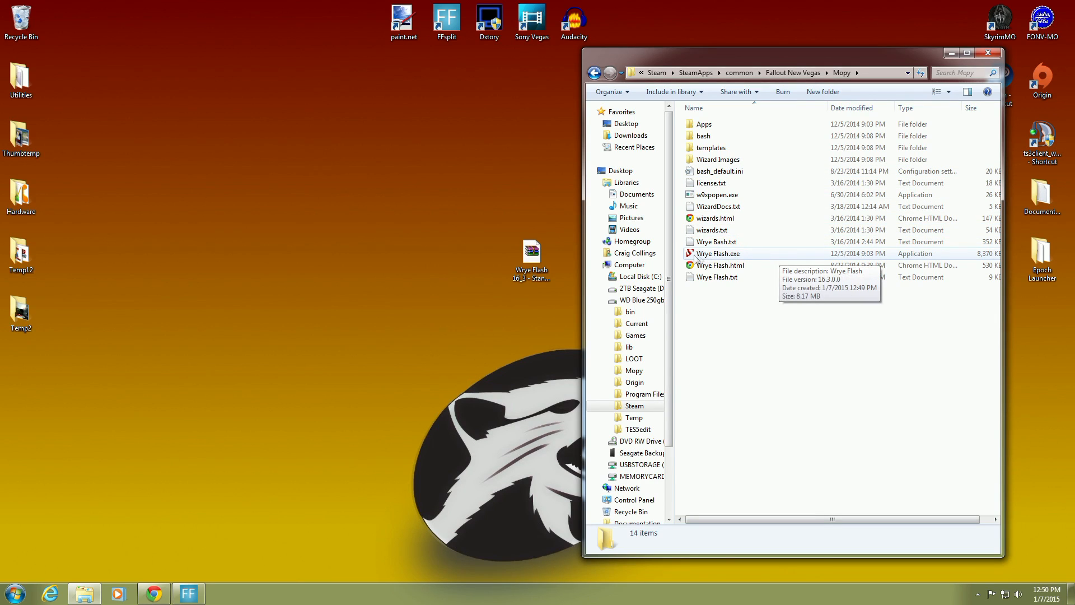
Step: Delete the Wrye Flash 16_3 archive copy from the Fallout New Vegas folder
click(594, 73)
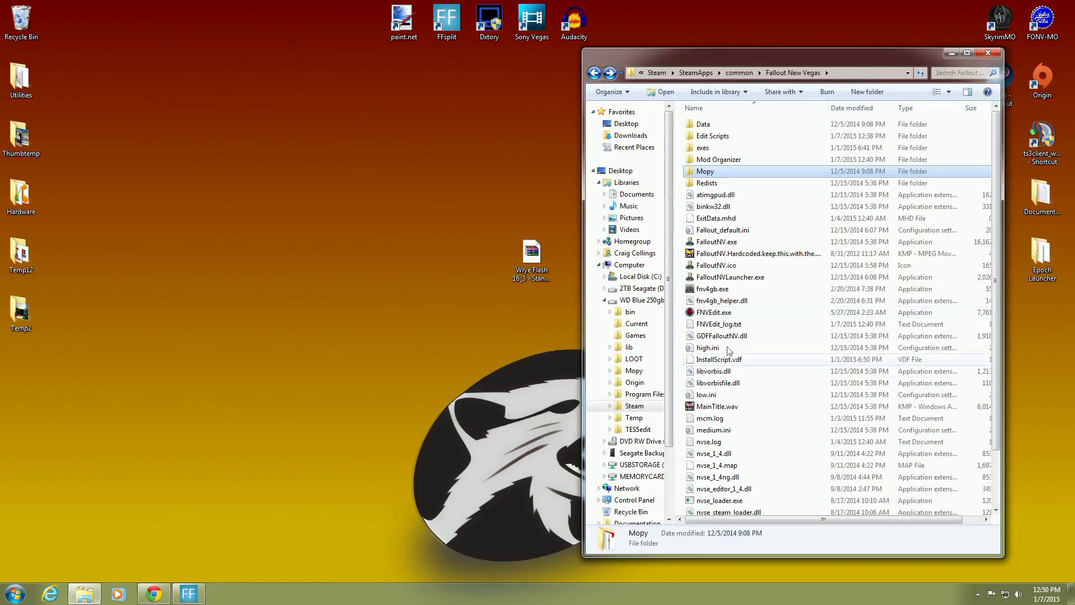
scroll(782, 409, down, 2)
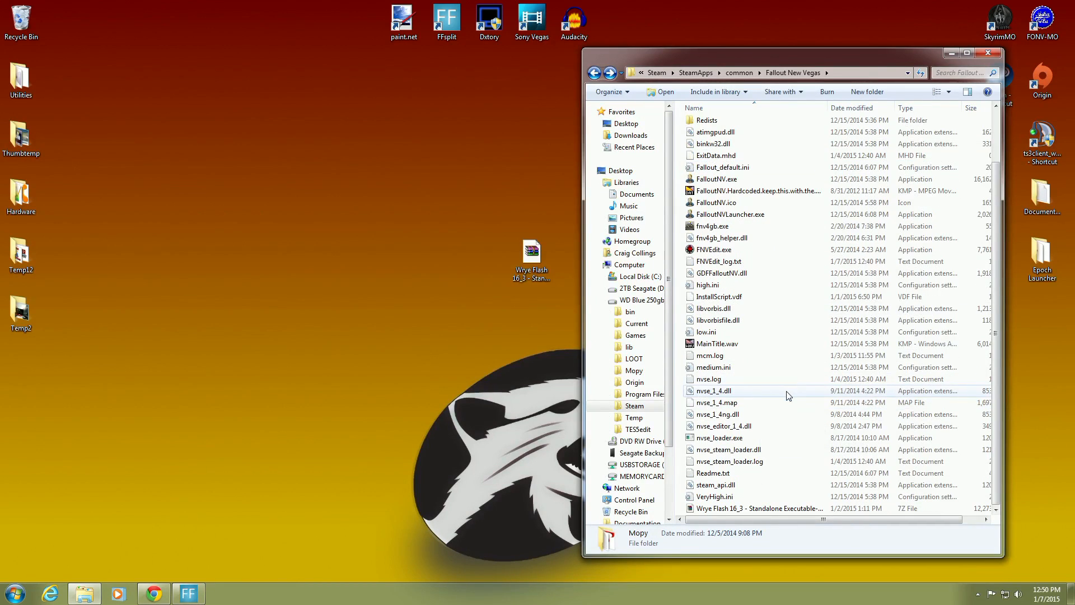
click(759, 511)
right_click(759, 511)
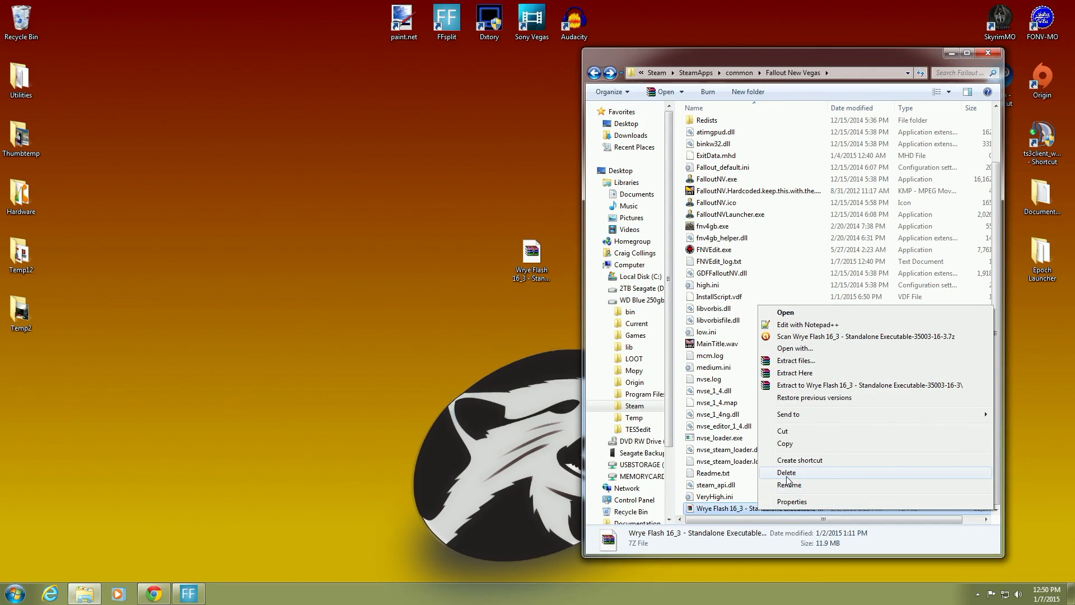
click(765, 476)
click(570, 342)
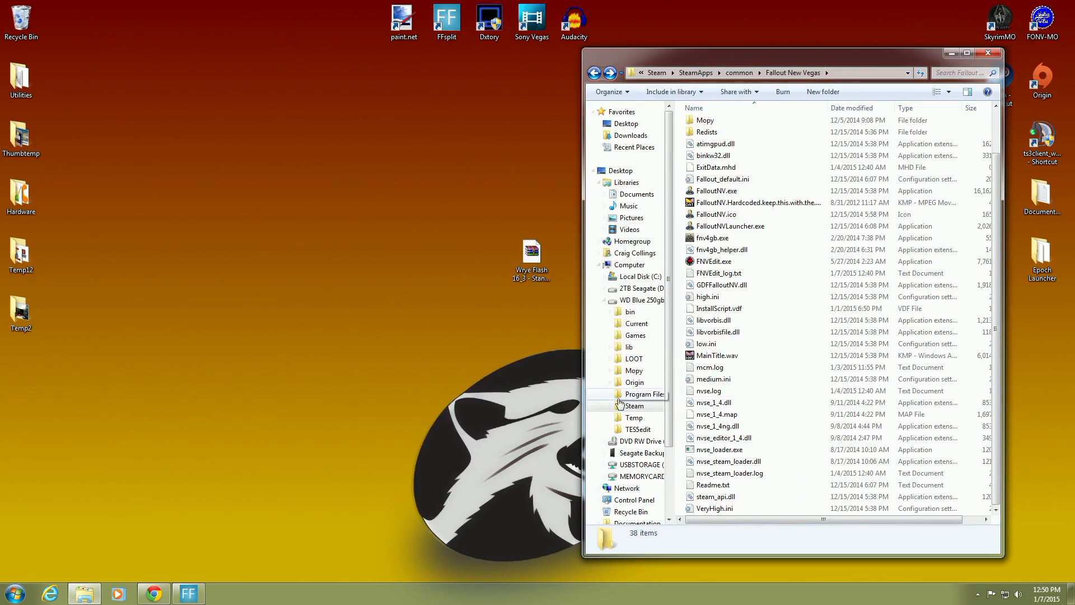
Step: Move the Wrye Flash archive on the desktop below the Temp2 folder and close the Fallout New Vegas folder window
scroll(765, 379, up, 2)
scroll(763, 378, down, 2)
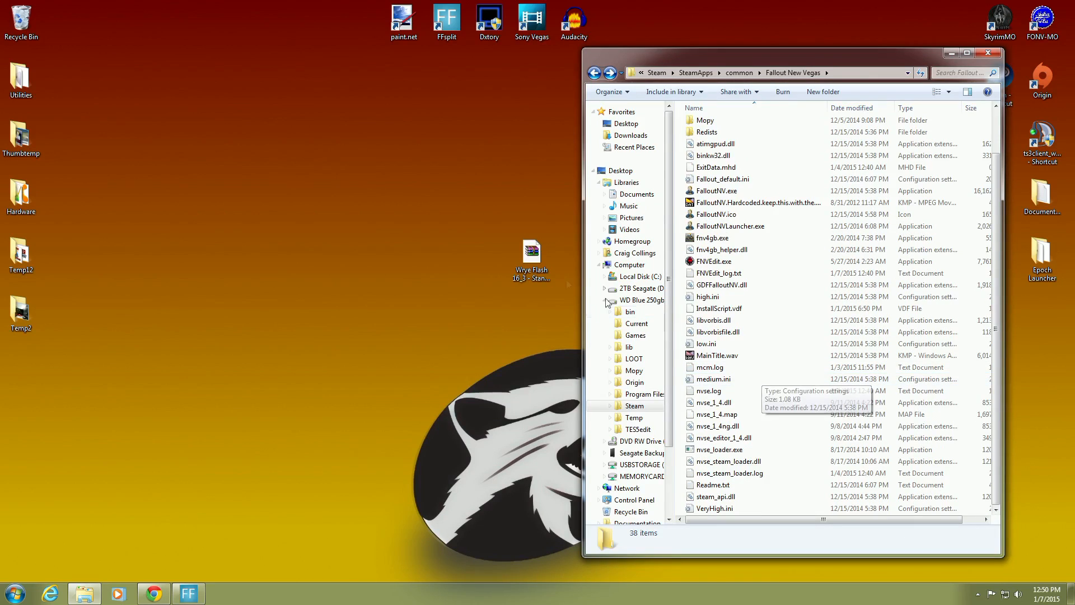
drag(533, 263, 22, 376)
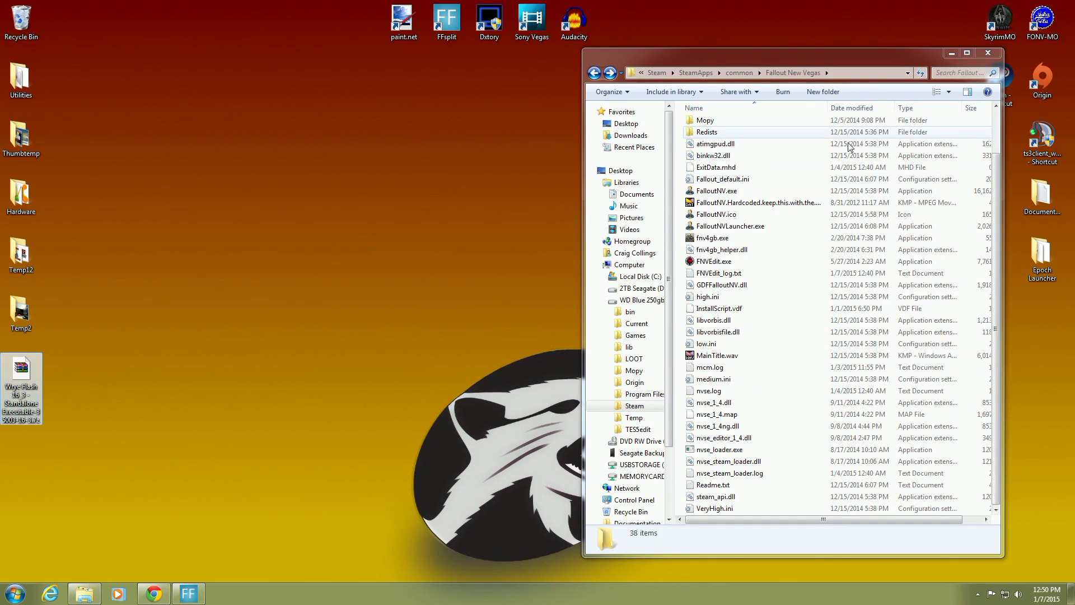
click(988, 52)
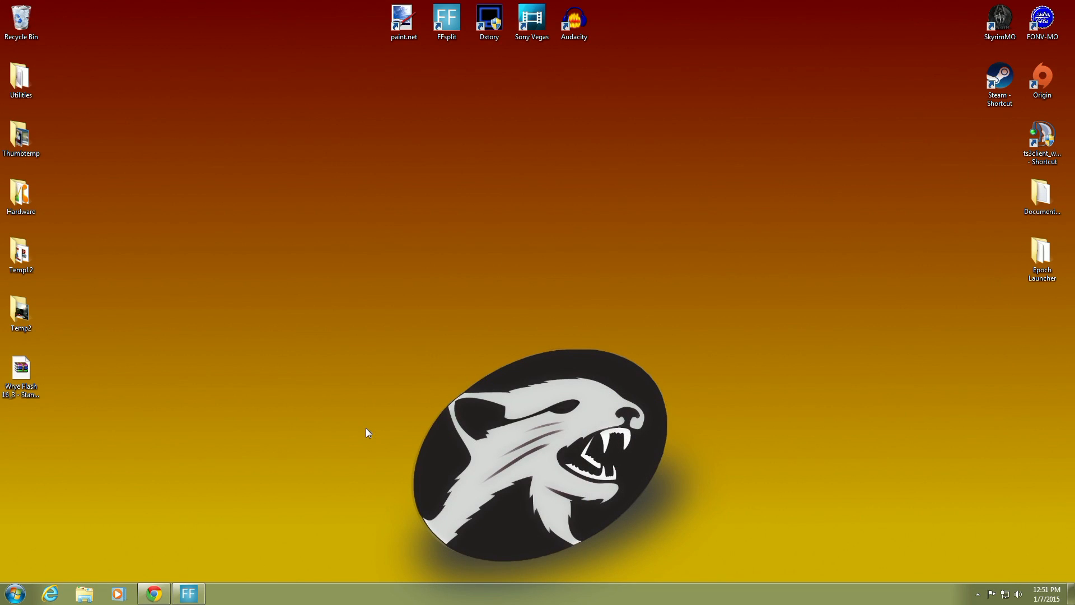
Step: Launch Mod Organizer from the FONV-MO desktop shortcut and choose 4GB FNV as the executable to run
double_click(1039, 25)
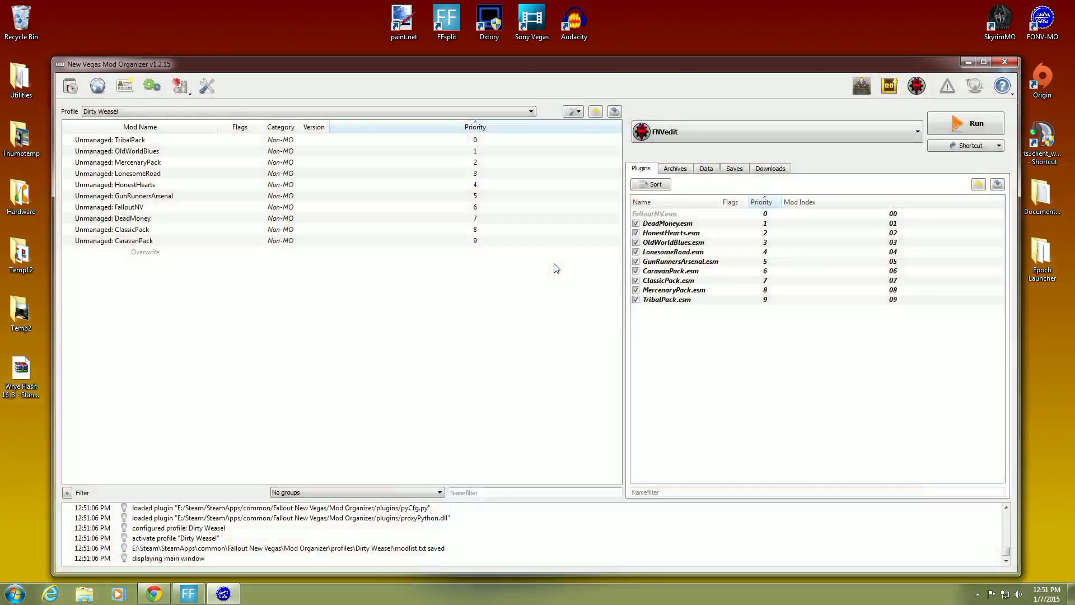
click(915, 134)
click(776, 176)
Step: Add an executable titled WryeFlash in Mod Organizer, using Wrye Flash.exe from the game's Mopy folder as its binary
click(152, 87)
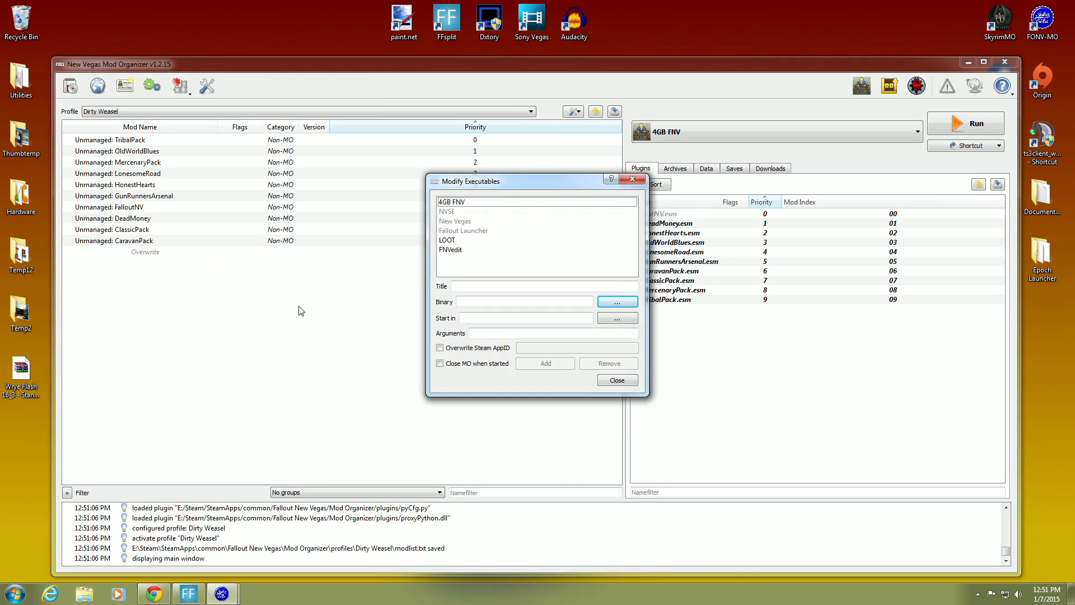
click(461, 286)
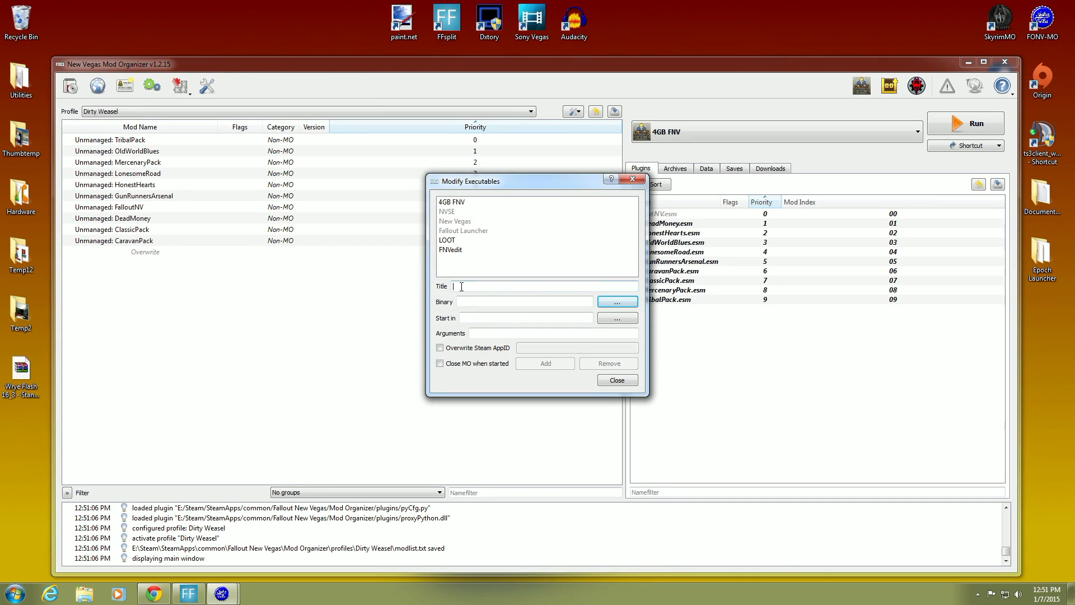
text(WryeFlash)
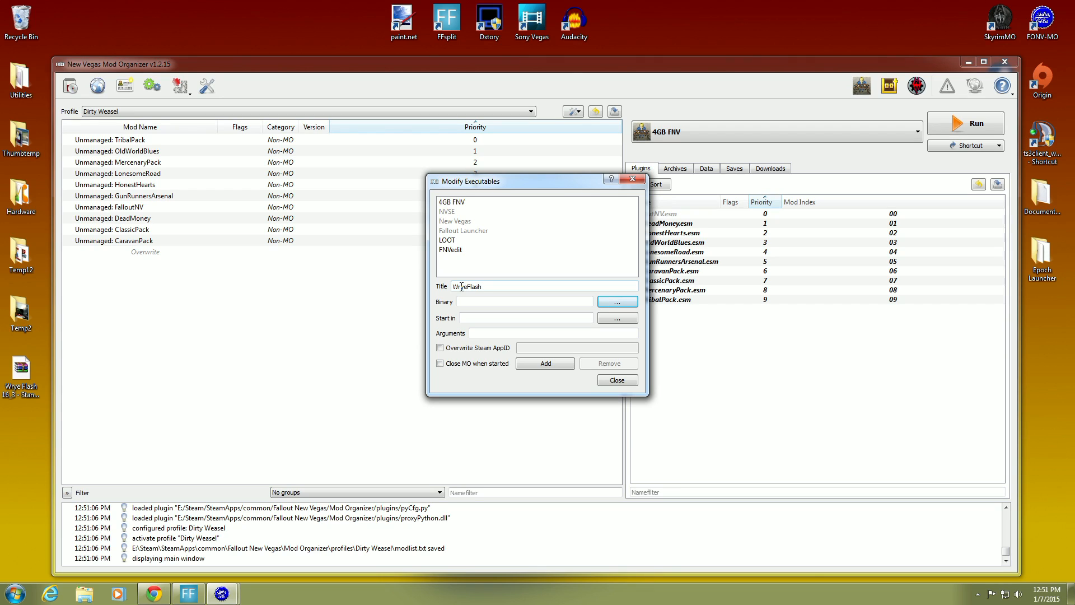
click(617, 301)
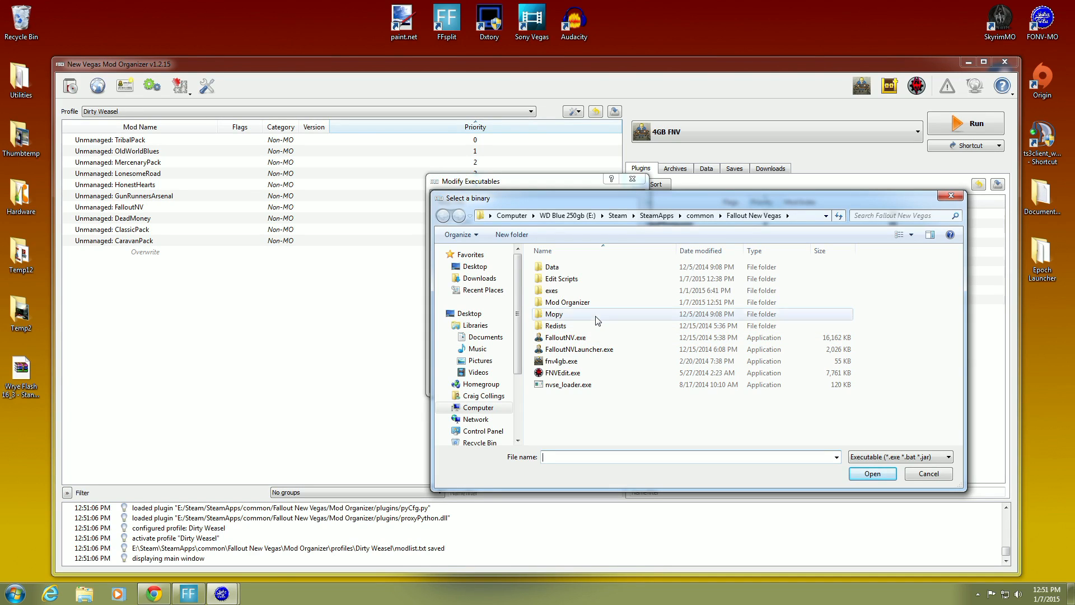
double_click(597, 317)
click(595, 330)
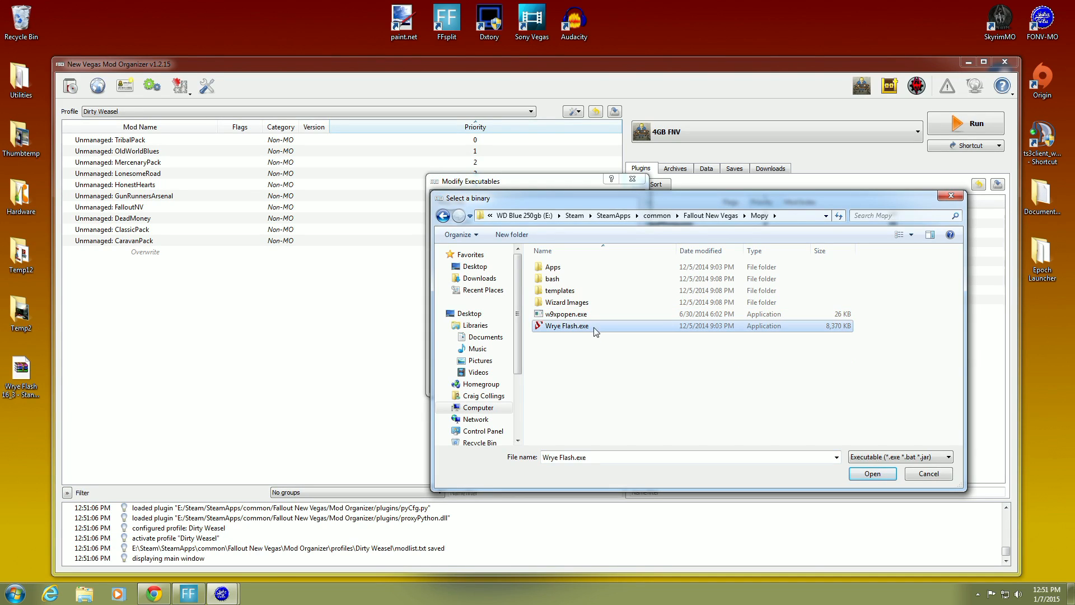
click(853, 474)
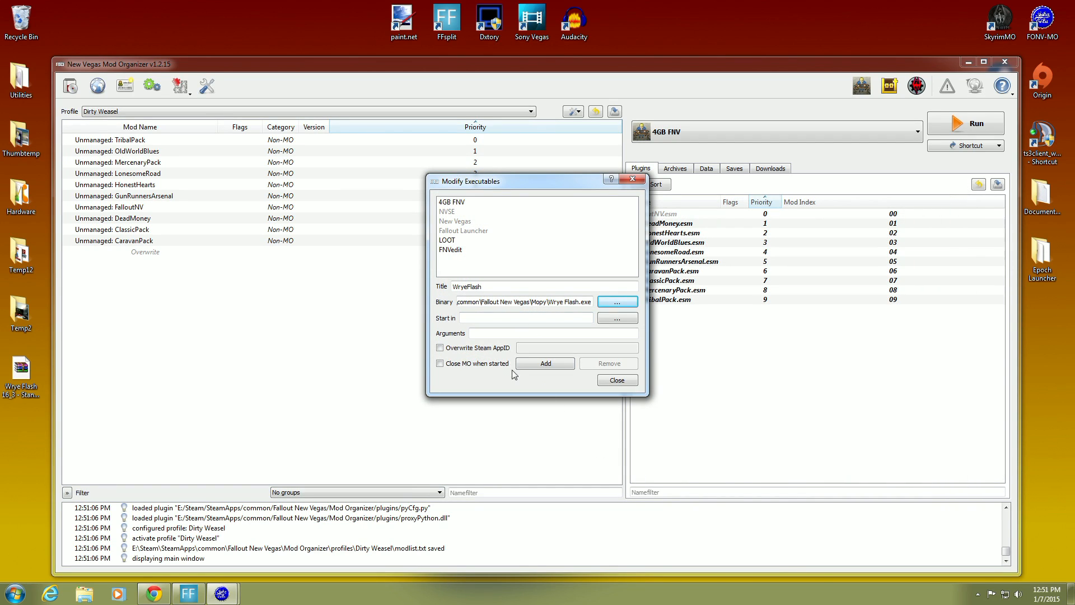
click(535, 365)
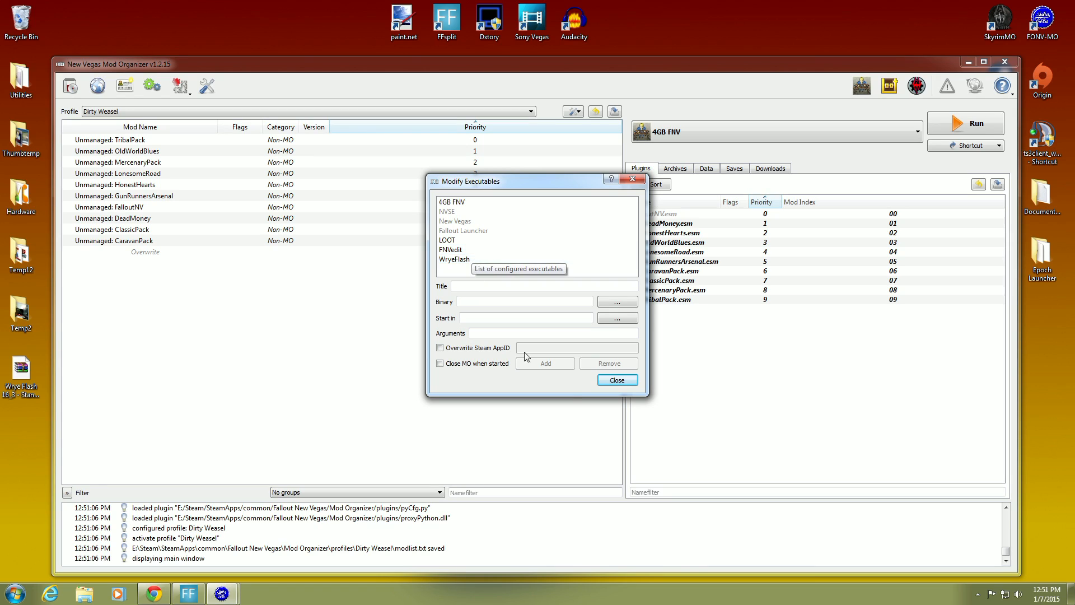
click(617, 381)
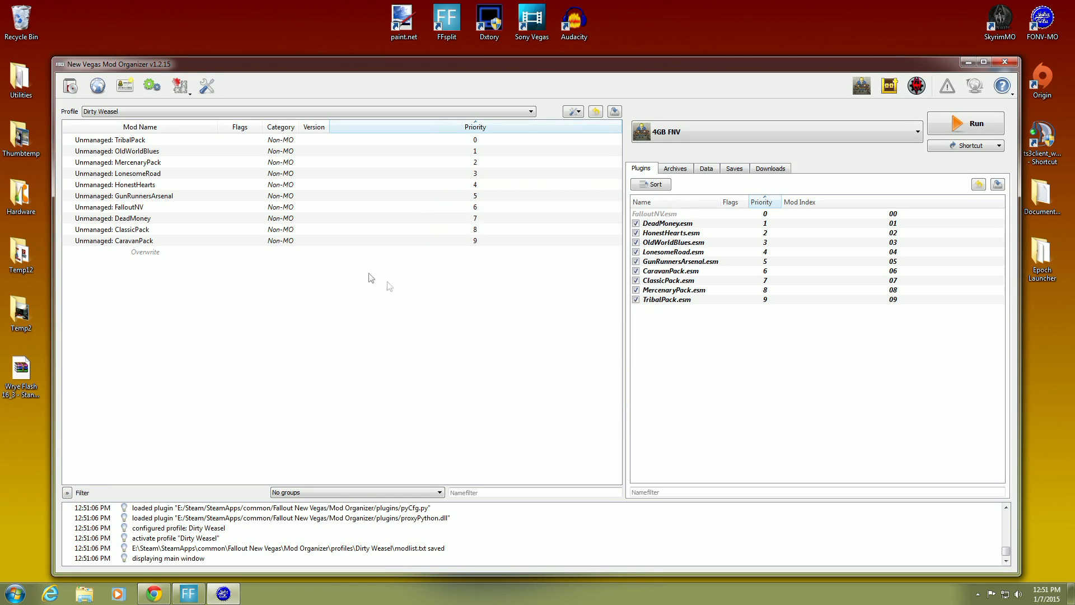
Step: Create a toolbar shortcut for the WryeFlash executable and set the executable to run back to 4GB FNV
click(913, 136)
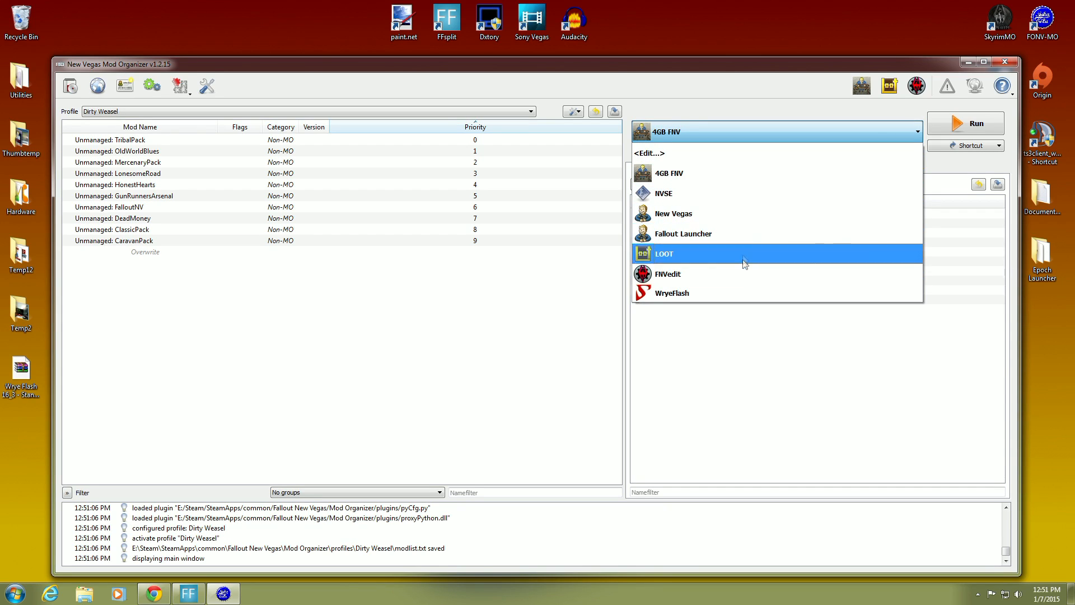
click(743, 290)
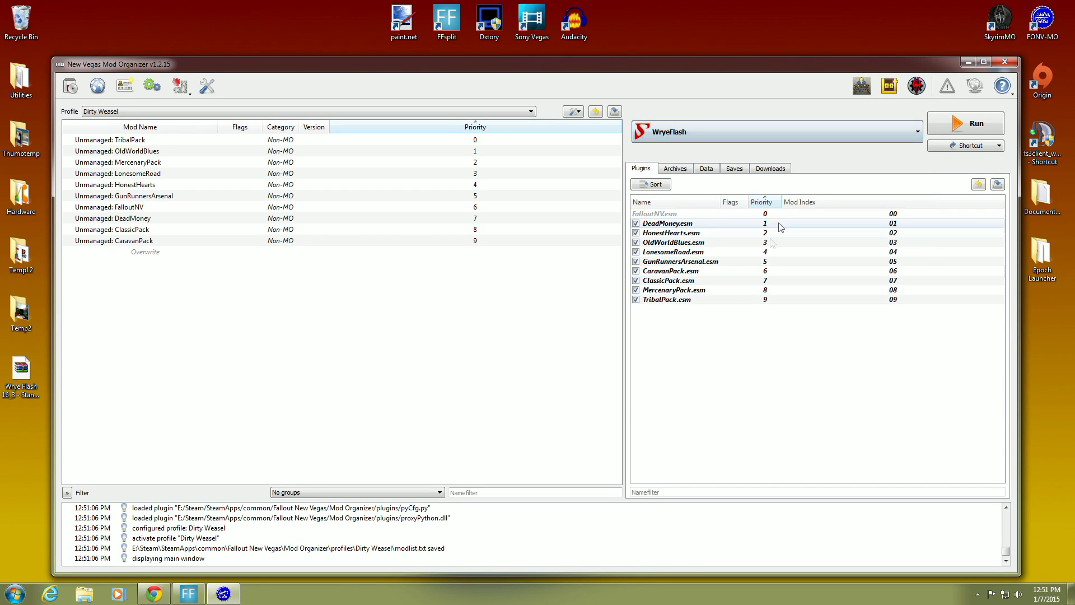
click(999, 146)
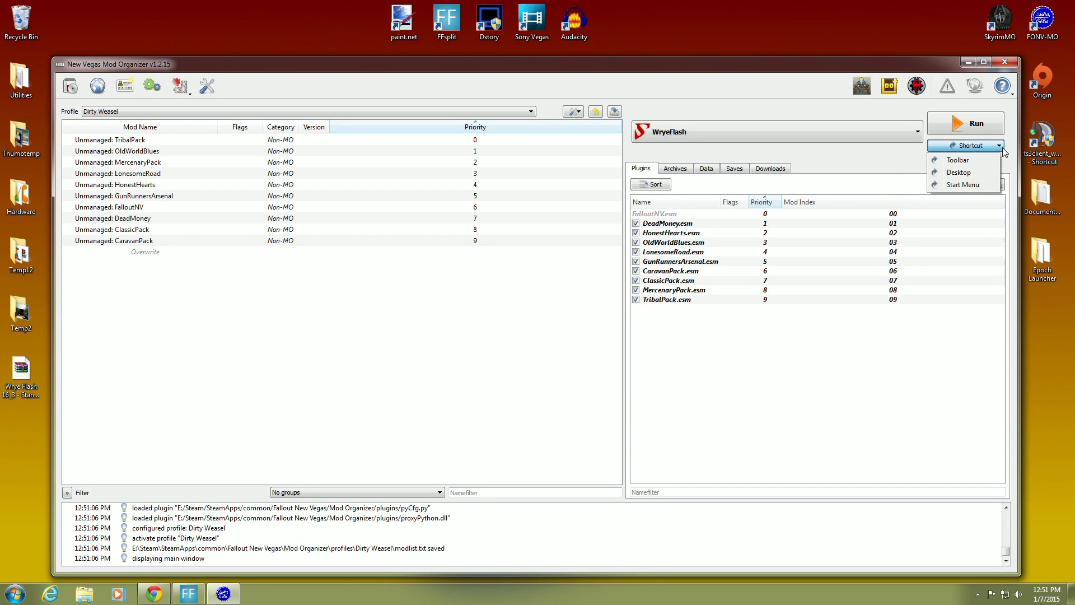
click(959, 160)
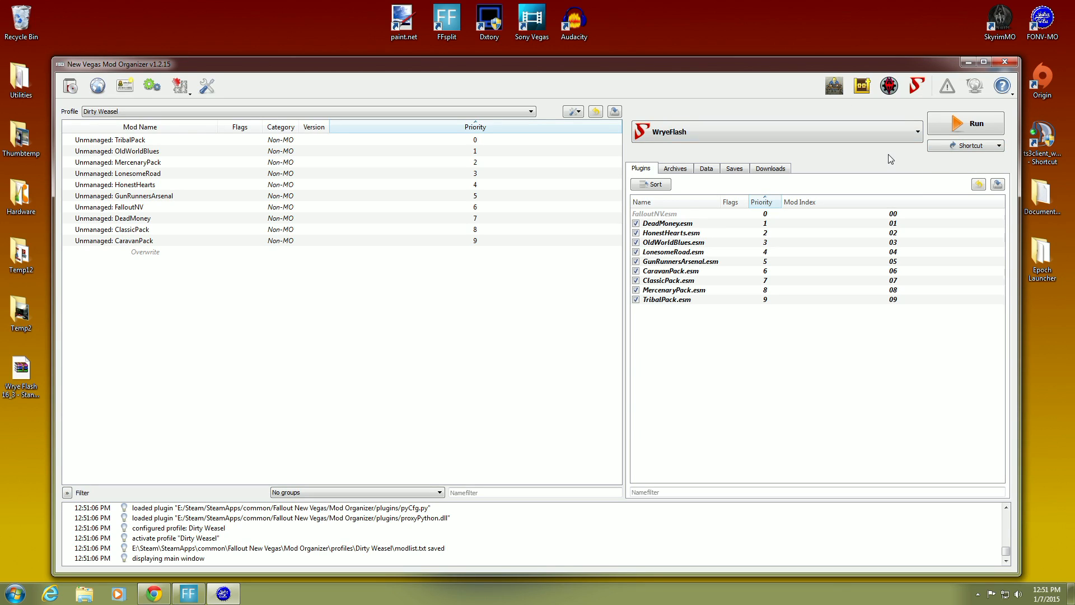
click(916, 133)
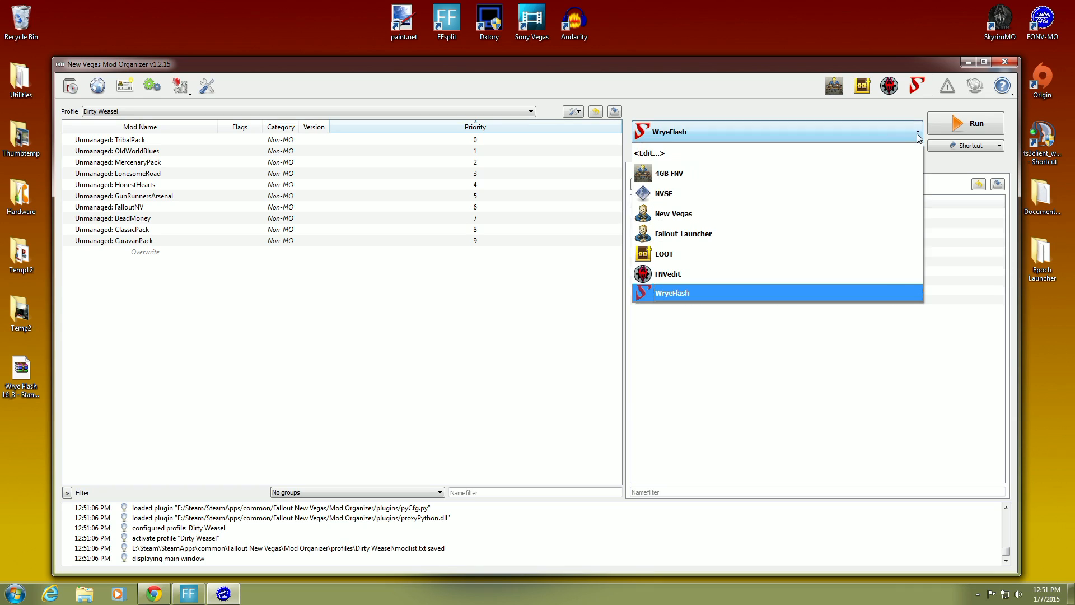
click(762, 169)
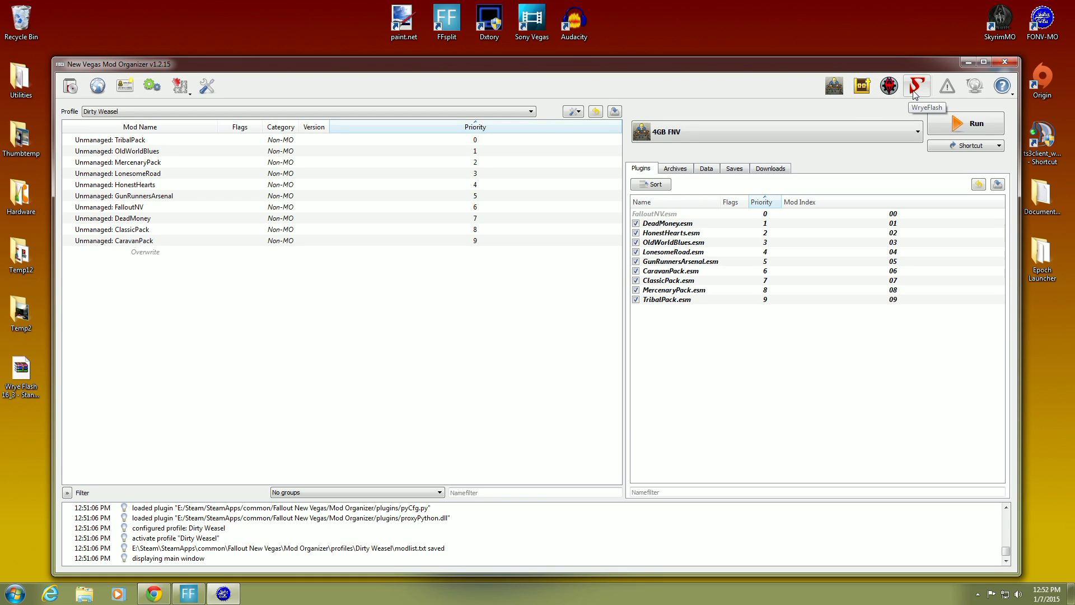
Step: Run WryeFlash through Mod Organizer, move its window aside to view the mod list, and close it
click(916, 128)
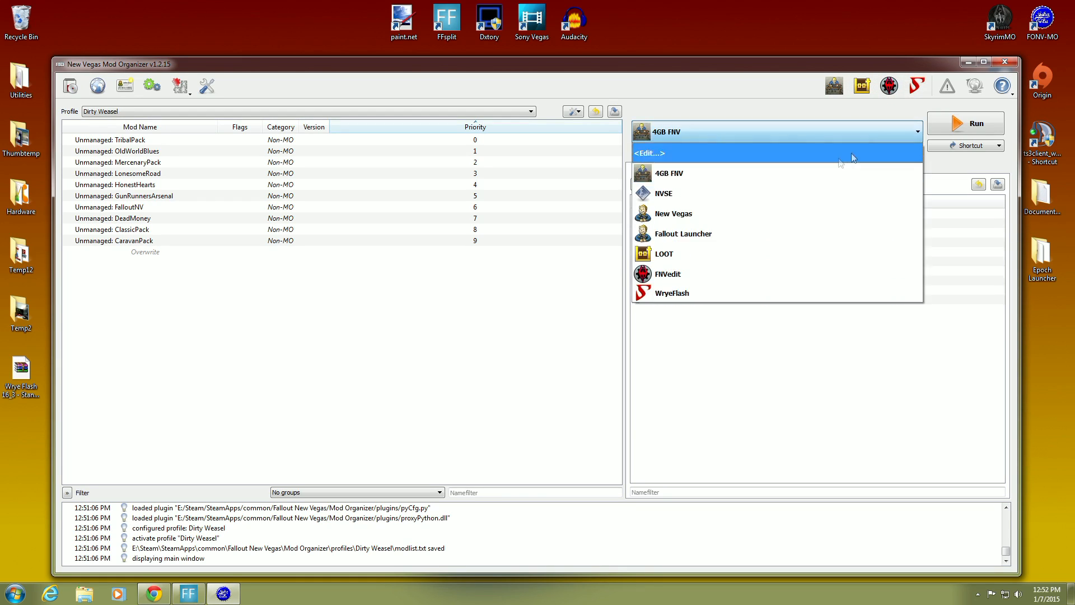
click(768, 268)
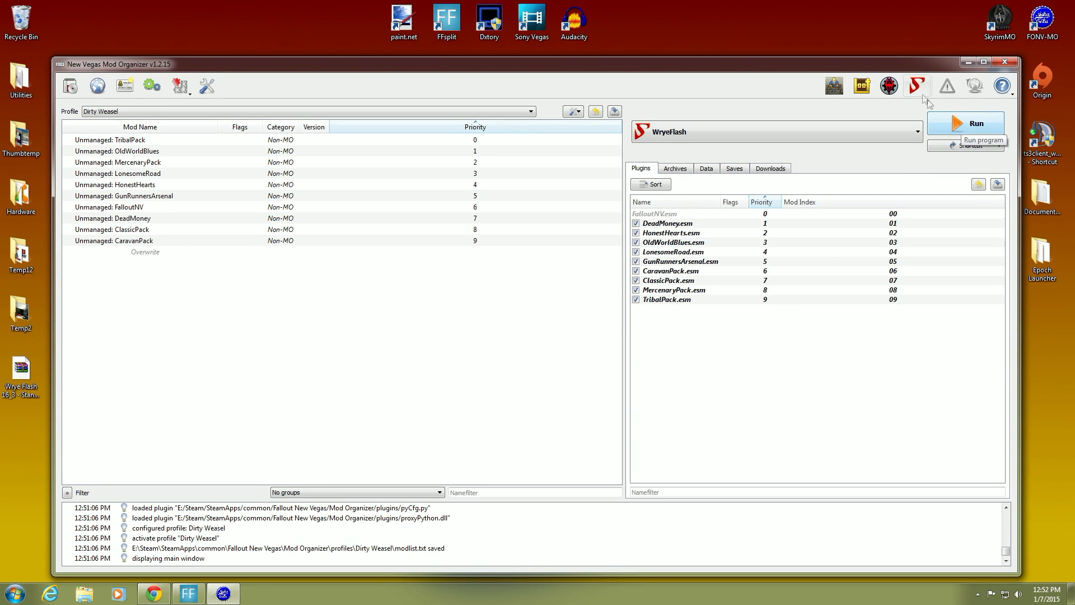
click(960, 123)
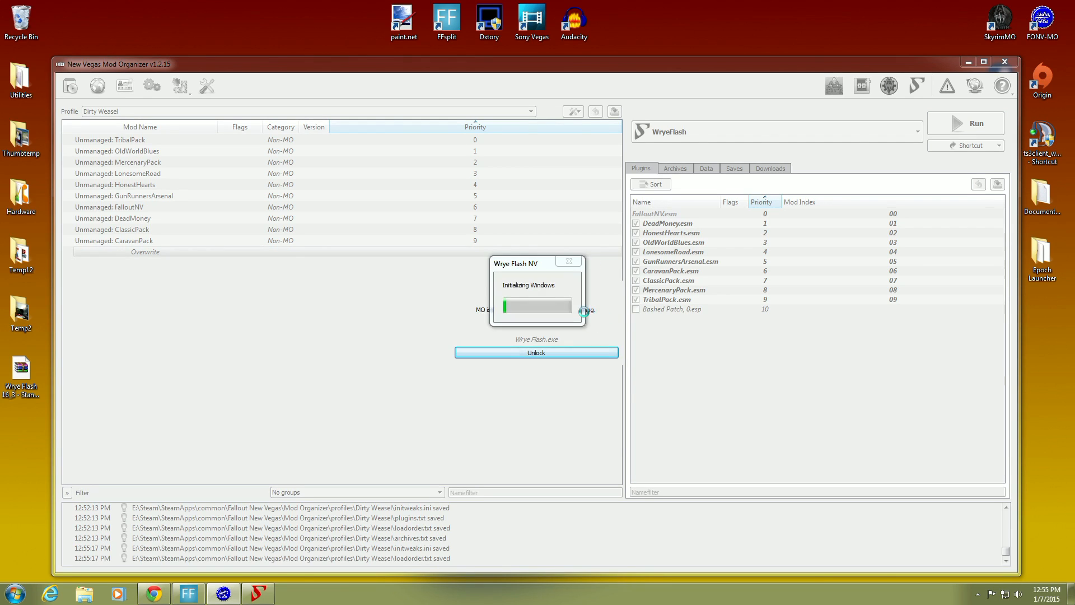
drag(690, 65, 548, 67)
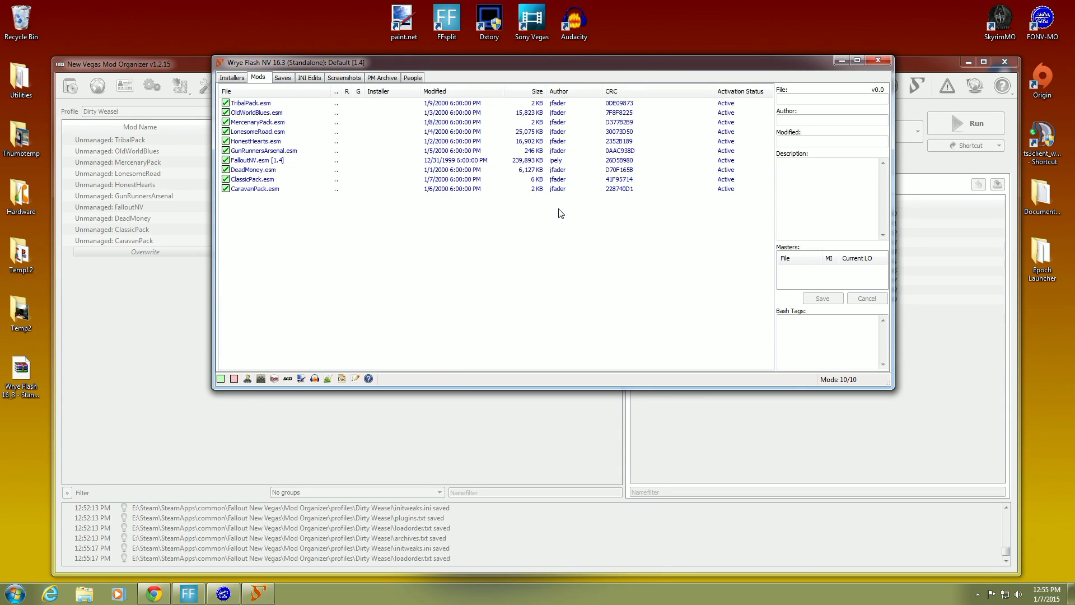
click(870, 63)
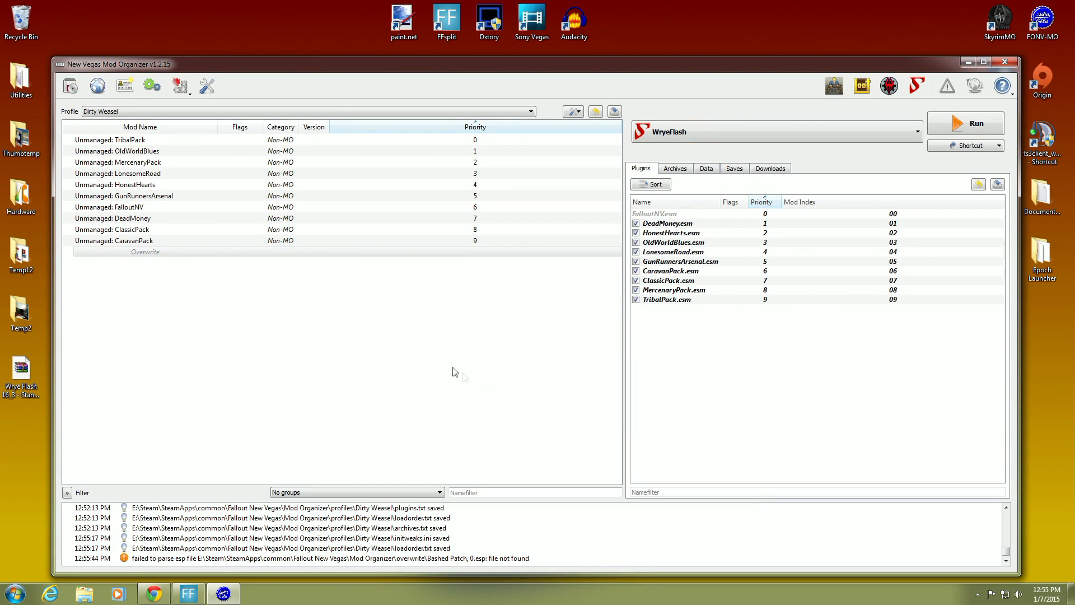
Step: Inspect the contents of the Overwrite entry in the mod list and close its information window
right_click(255, 261)
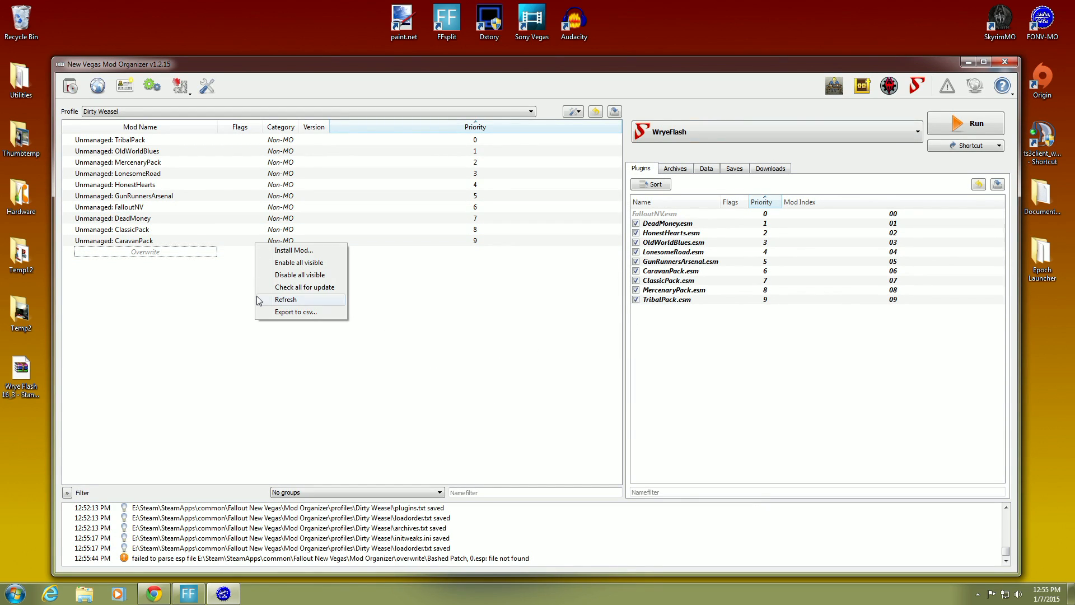
click(219, 302)
click(219, 254)
right_click(220, 255)
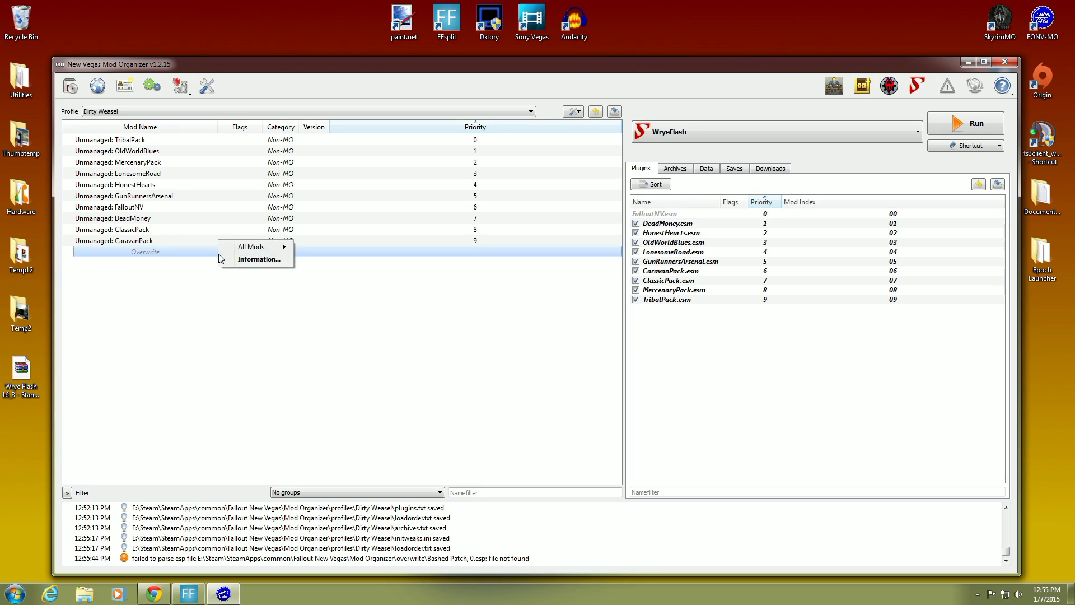
click(233, 265)
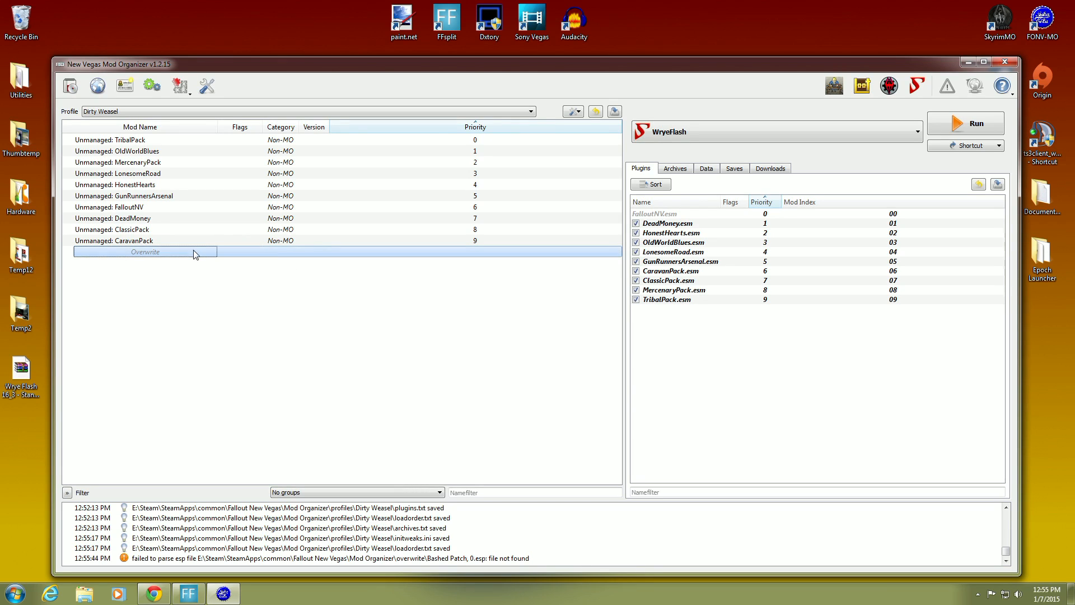
right_click(195, 253)
click(233, 254)
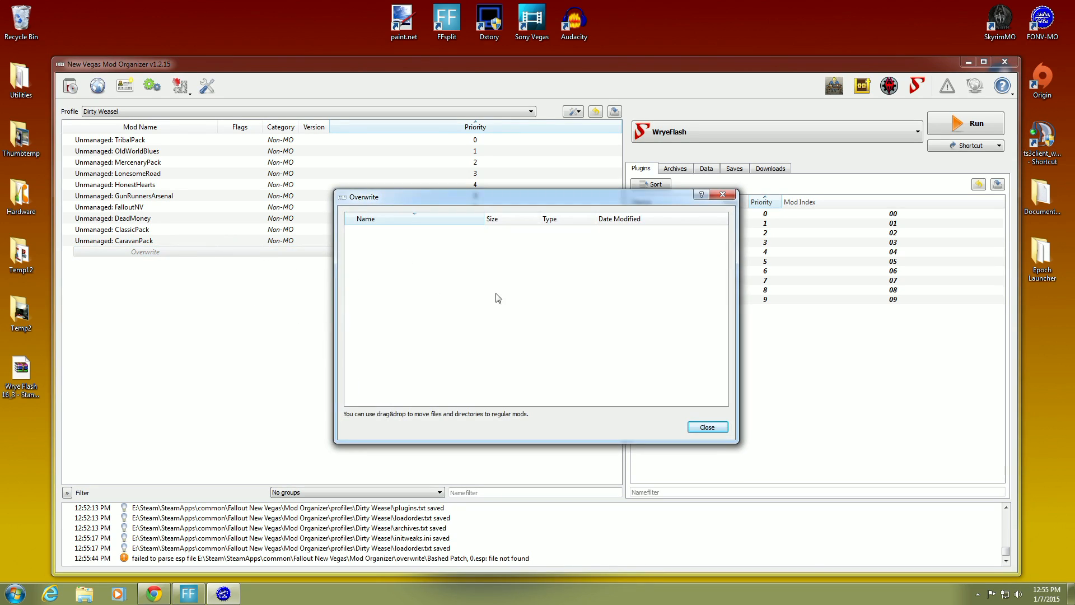
click(694, 427)
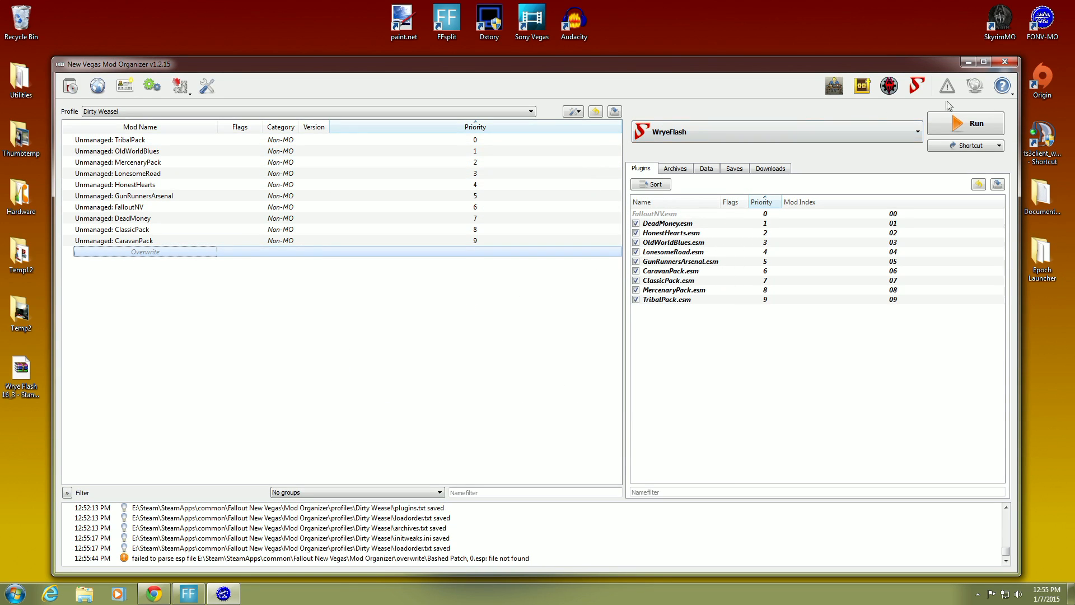
Step: Choose 4GB FNV as the executable to run and close Mod Organizer
click(917, 131)
click(762, 157)
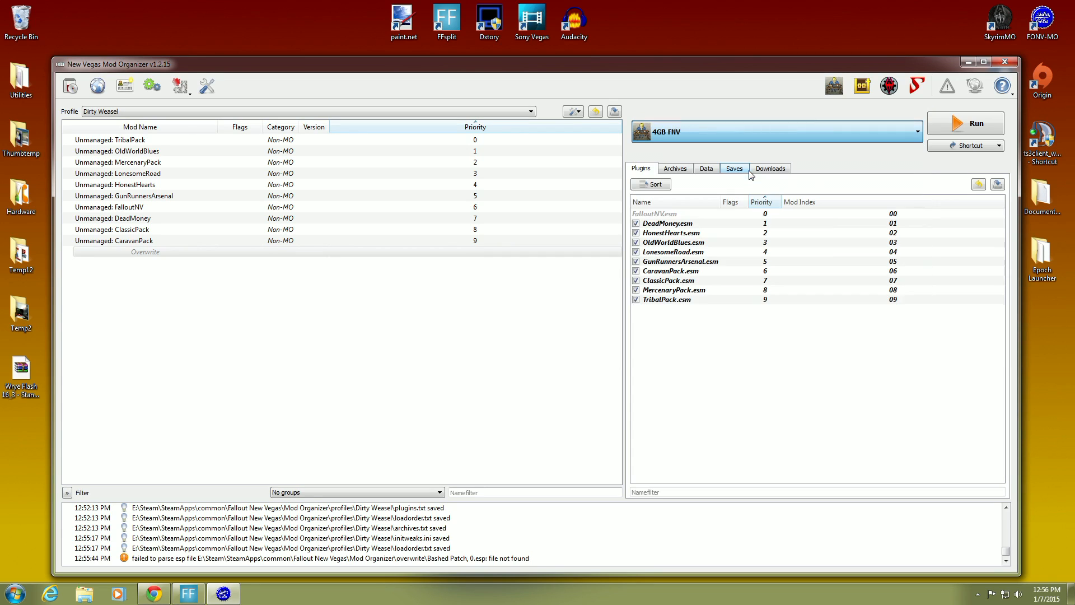
click(1005, 63)
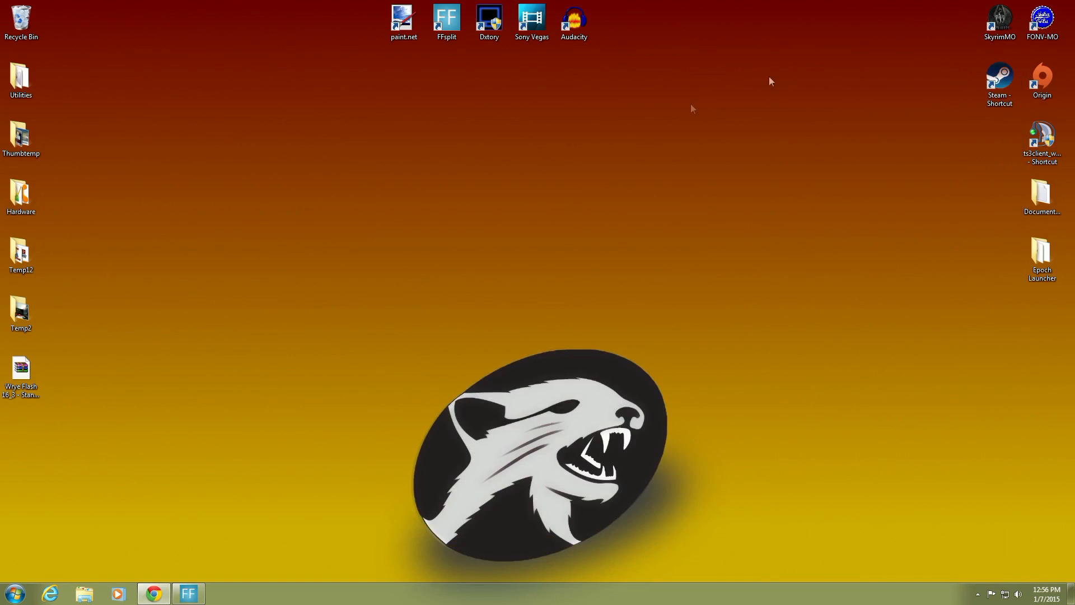
Step: Switch to Chrome and open the bookmarked FalloutNewVegas guide on the S.T.E.P. Project Wiki
click(153, 594)
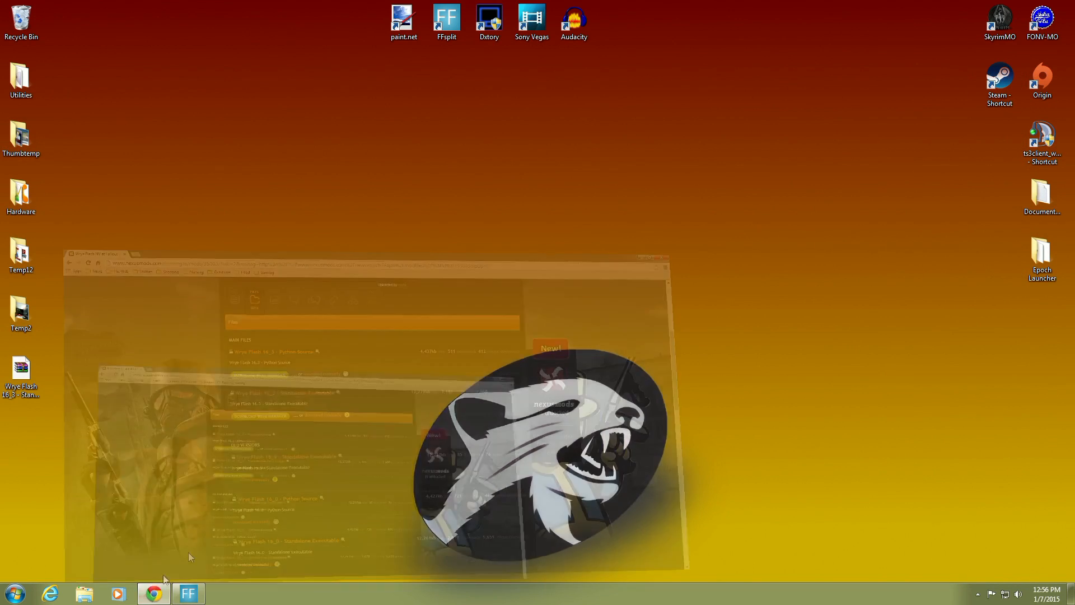
click(331, 43)
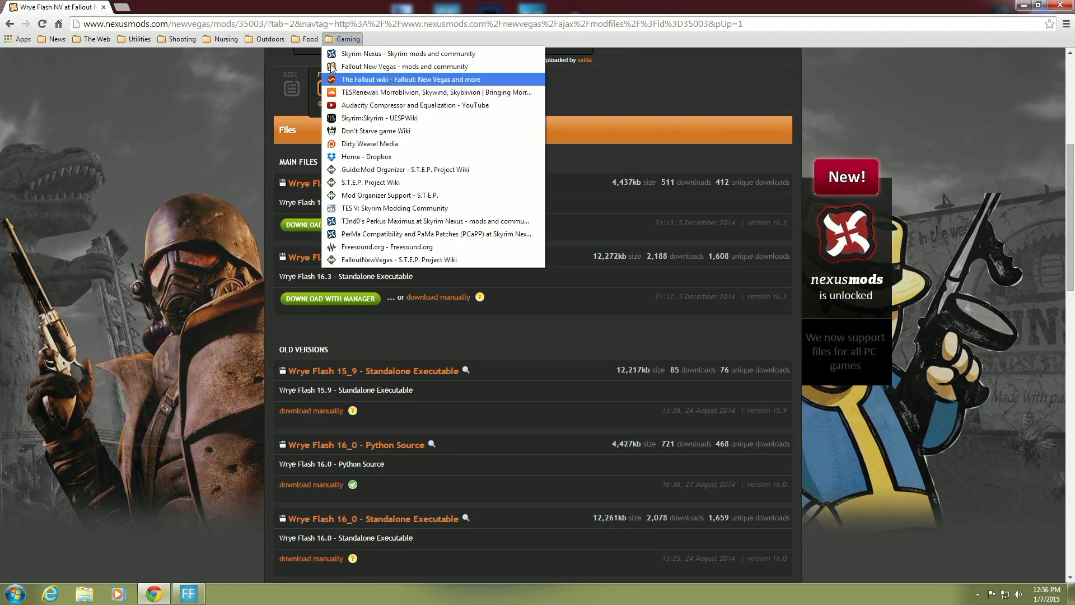
click(341, 261)
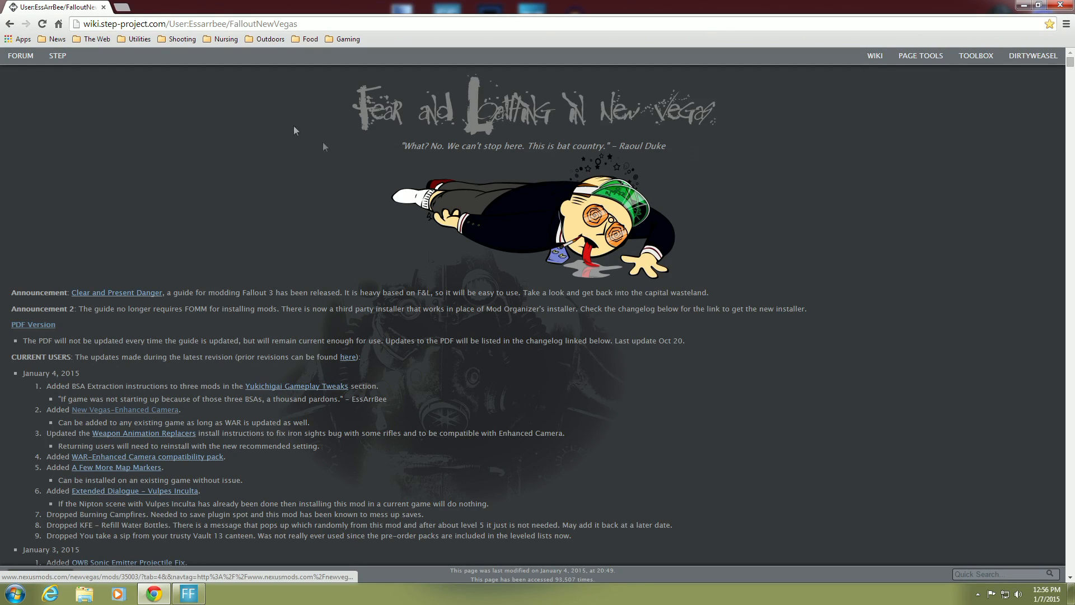
Step: Review the guide's Utilities section from DDSopt through Wrye Flash NV and return to the beginning of the page
scroll(320, 224, down, 20)
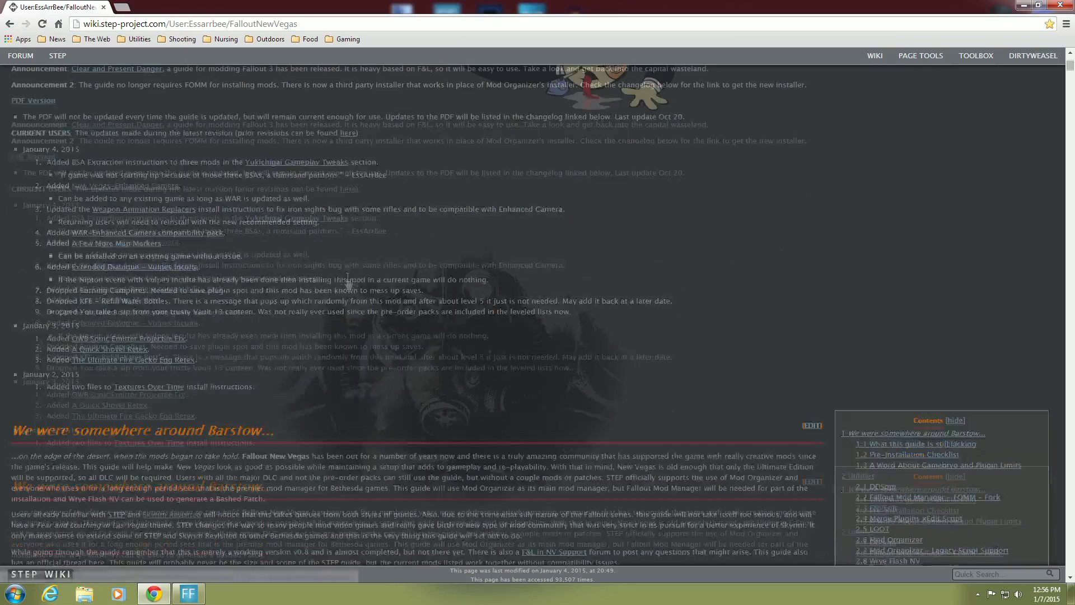
scroll(346, 278, down, 5)
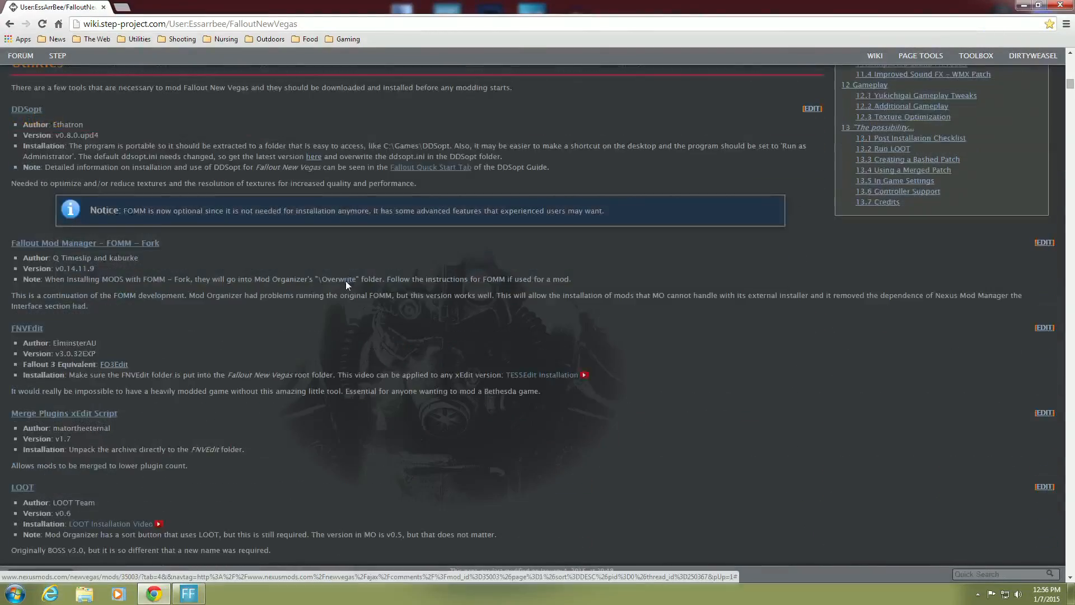
scroll(346, 285, up, 5)
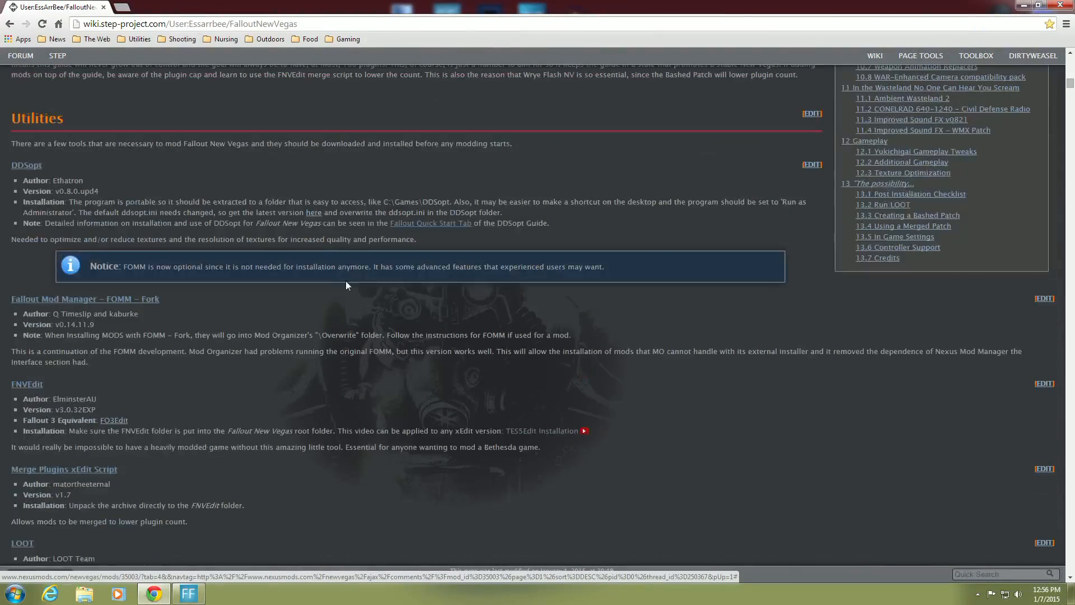
scroll(341, 203, down, 5)
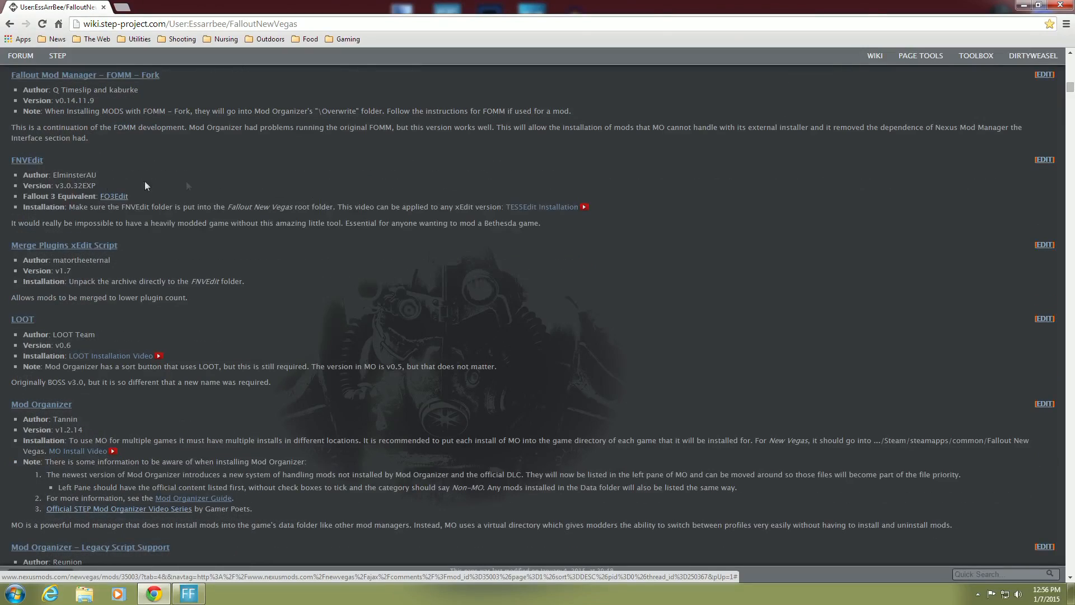
scroll(191, 207, down, 7)
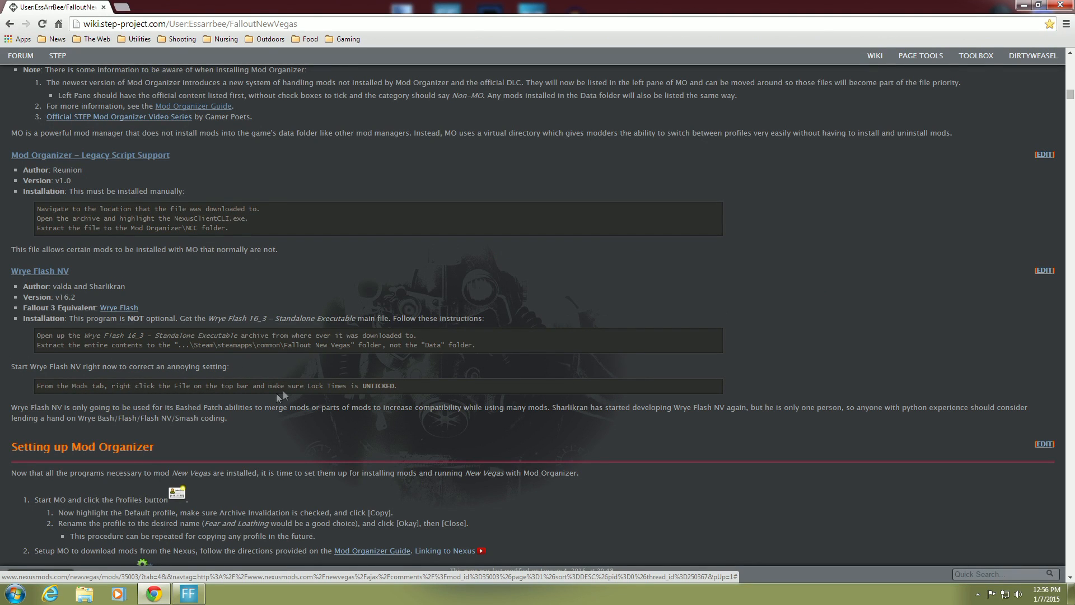
scroll(316, 392, up, 20)
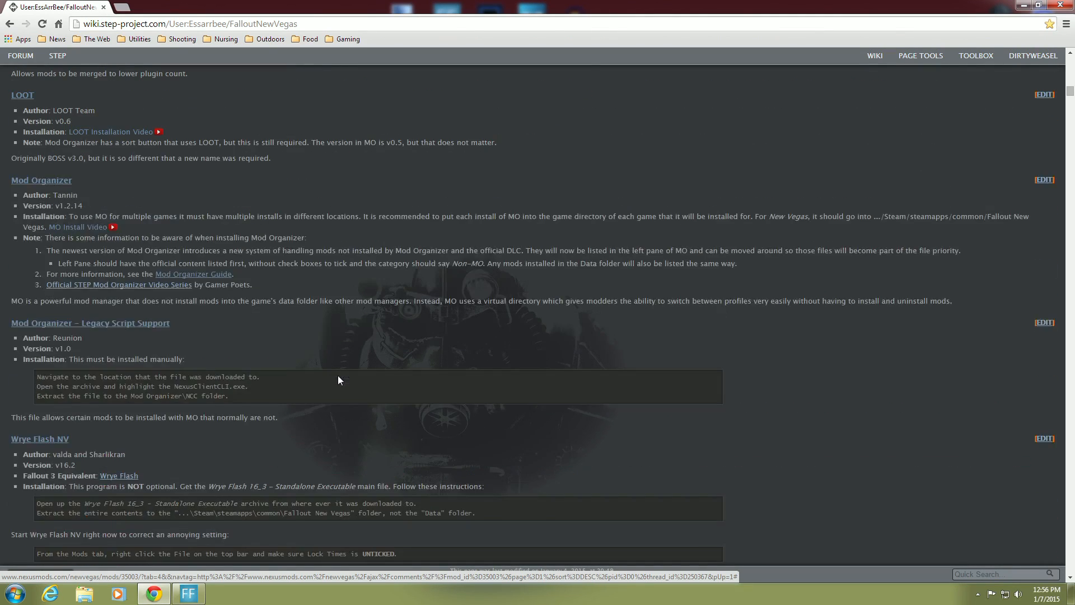
scroll(345, 368, up, 10)
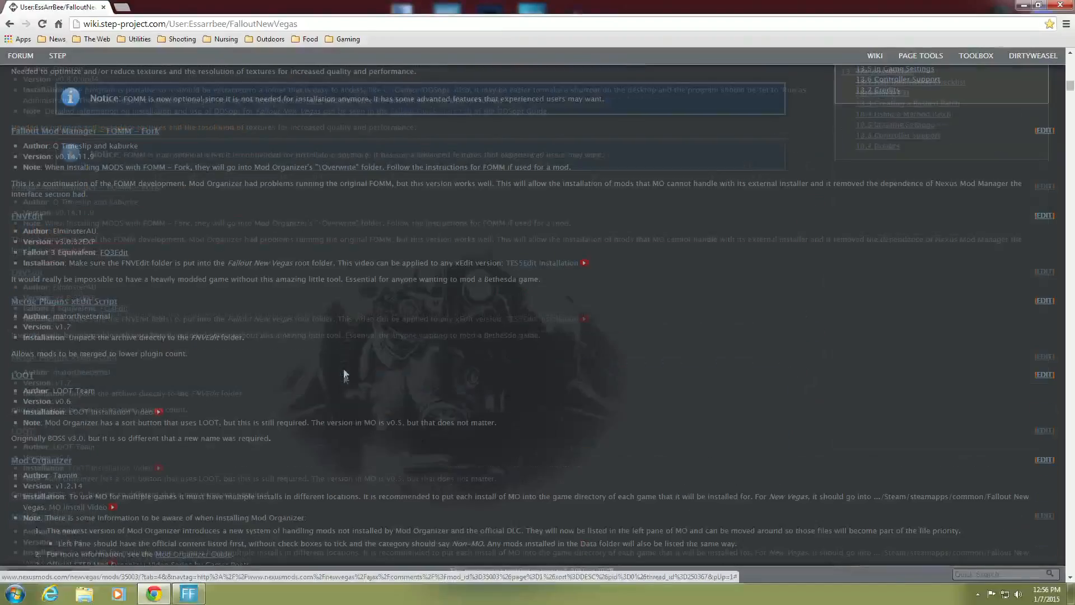
scroll(328, 383, down, 10)
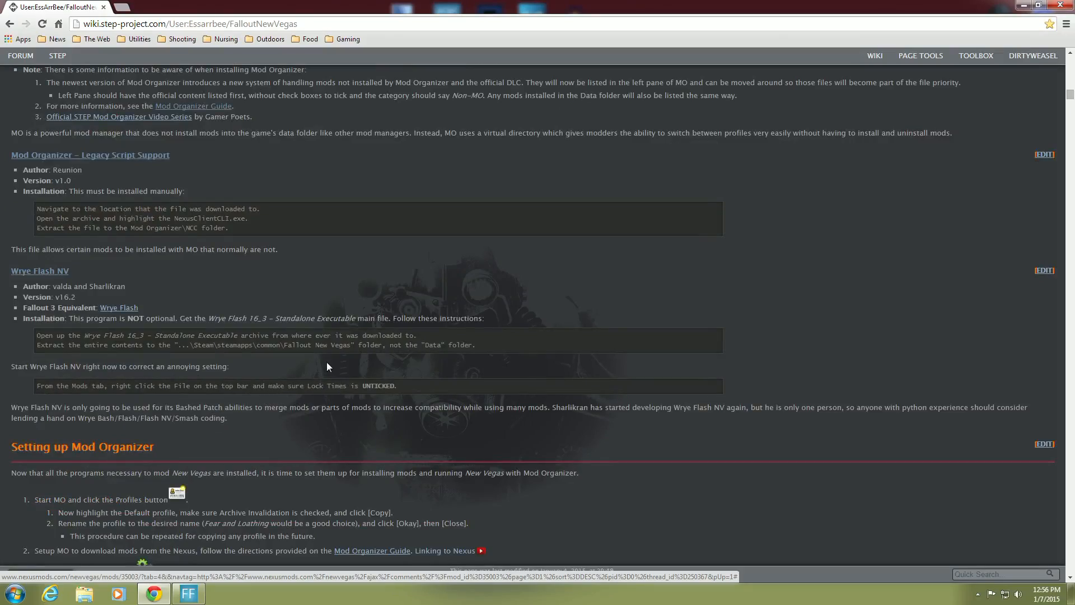
scroll(329, 366, up, 20)
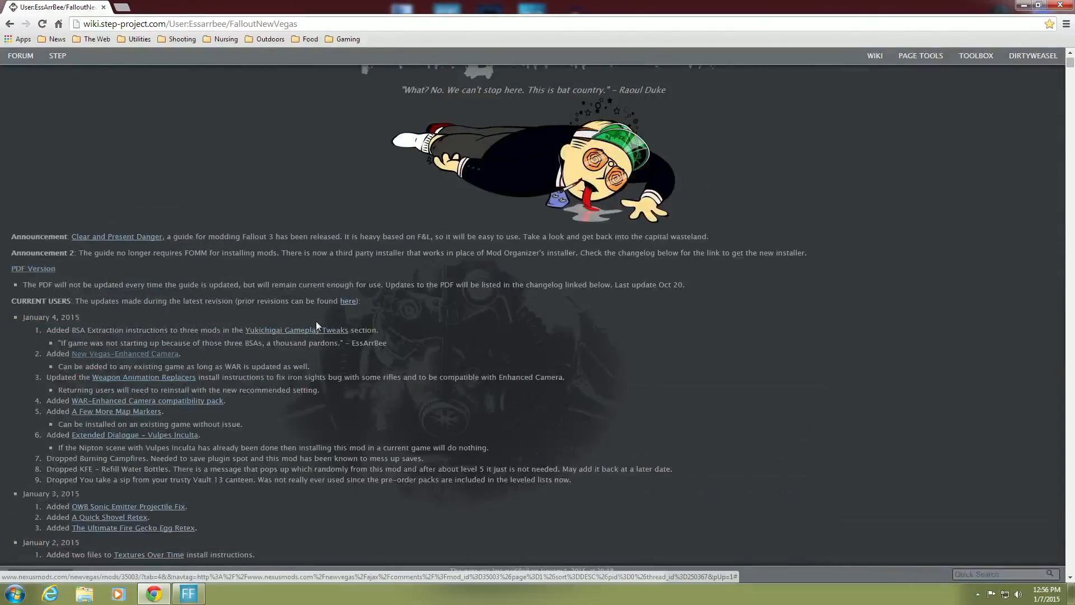
scroll(336, 292, up, 1)
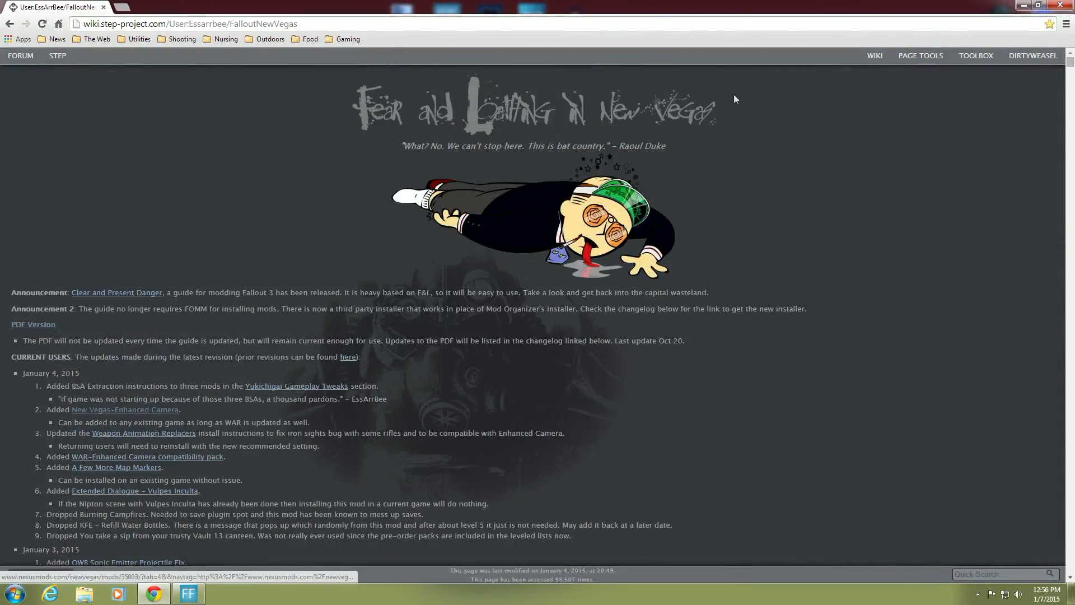